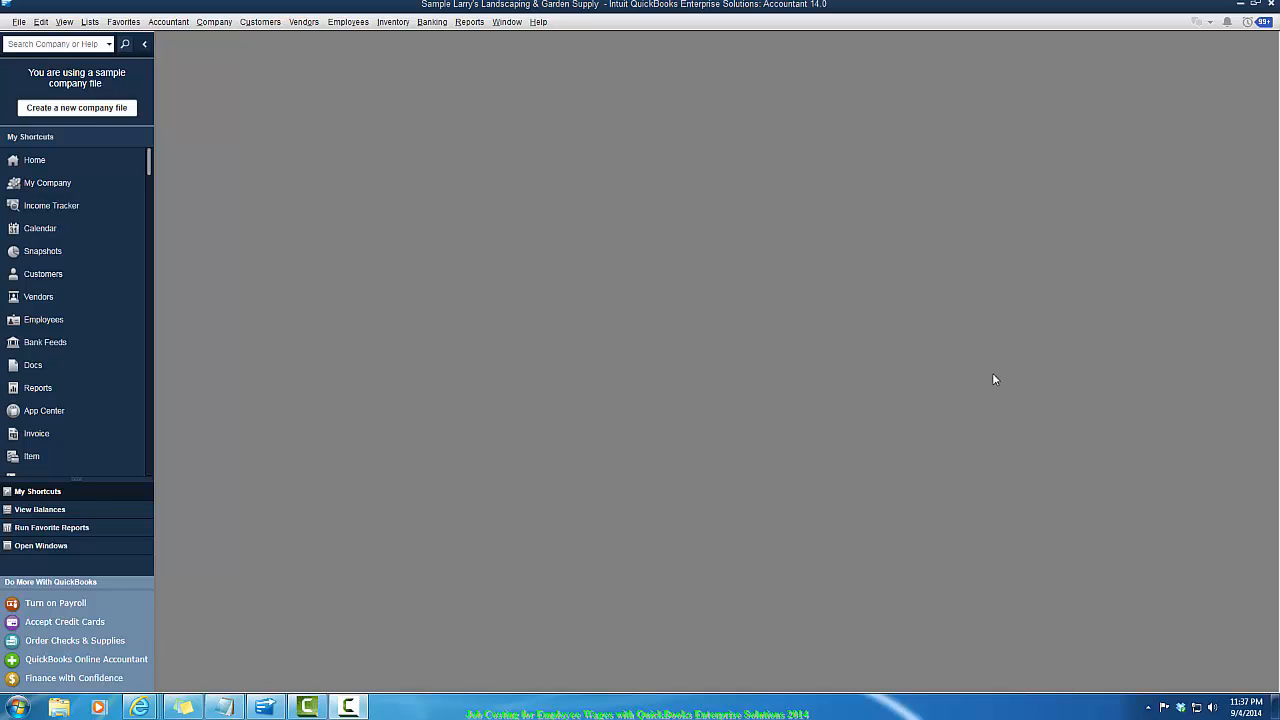
- Close the current company, open the sample service-based business file, and close the Accountant Center and Home windows
{"action": "left_click", "coordinate": [18, 21]}
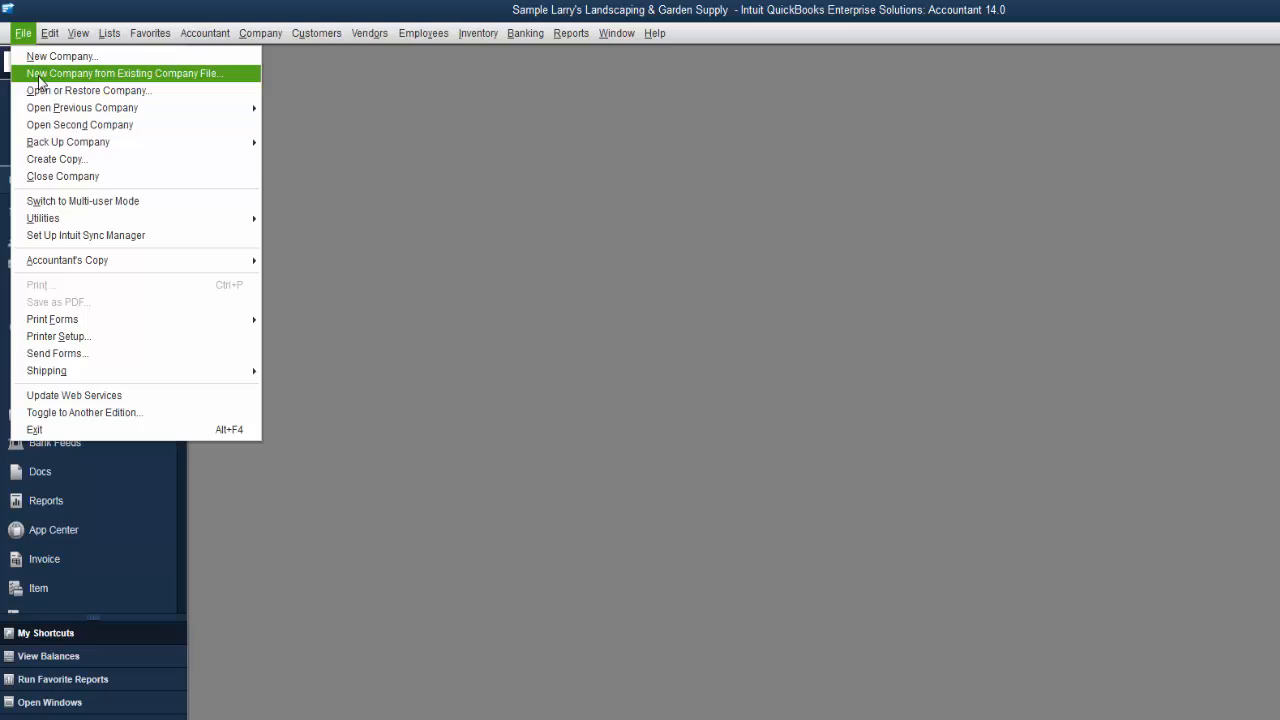
{"action": "left_click", "coordinate": [90, 176]}
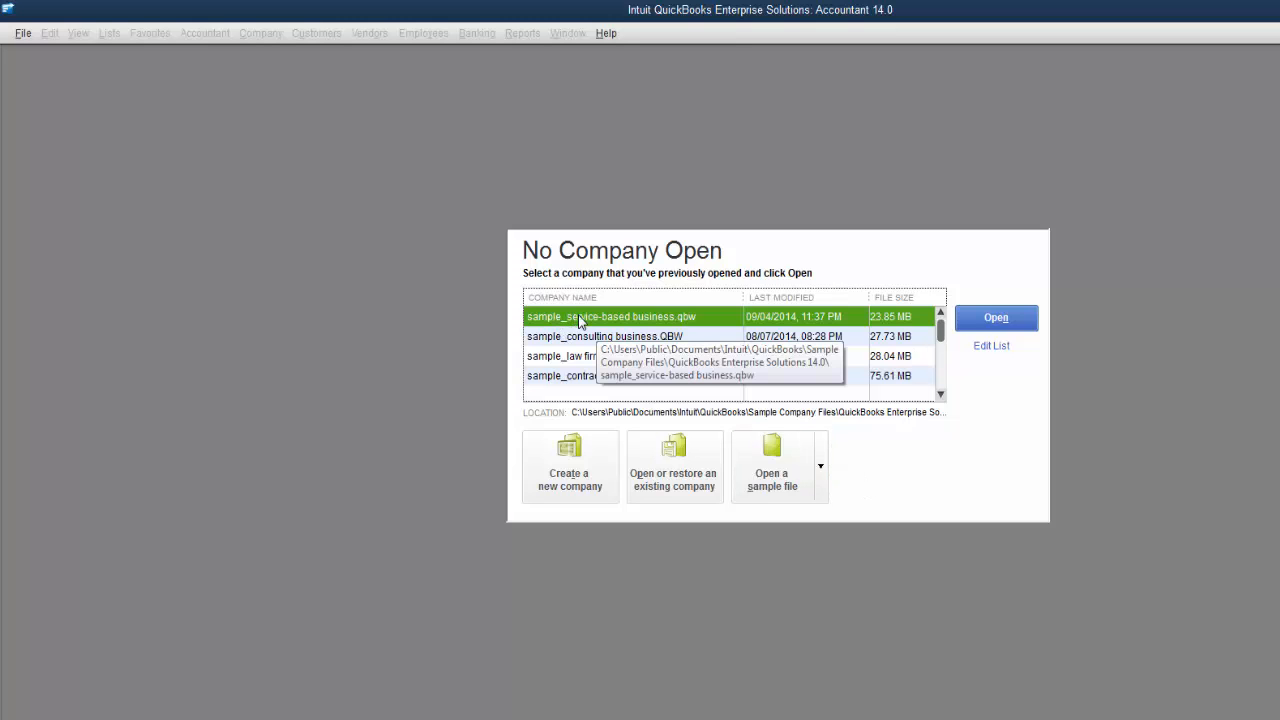
{"action": "left_click", "coordinate": [820, 468]}
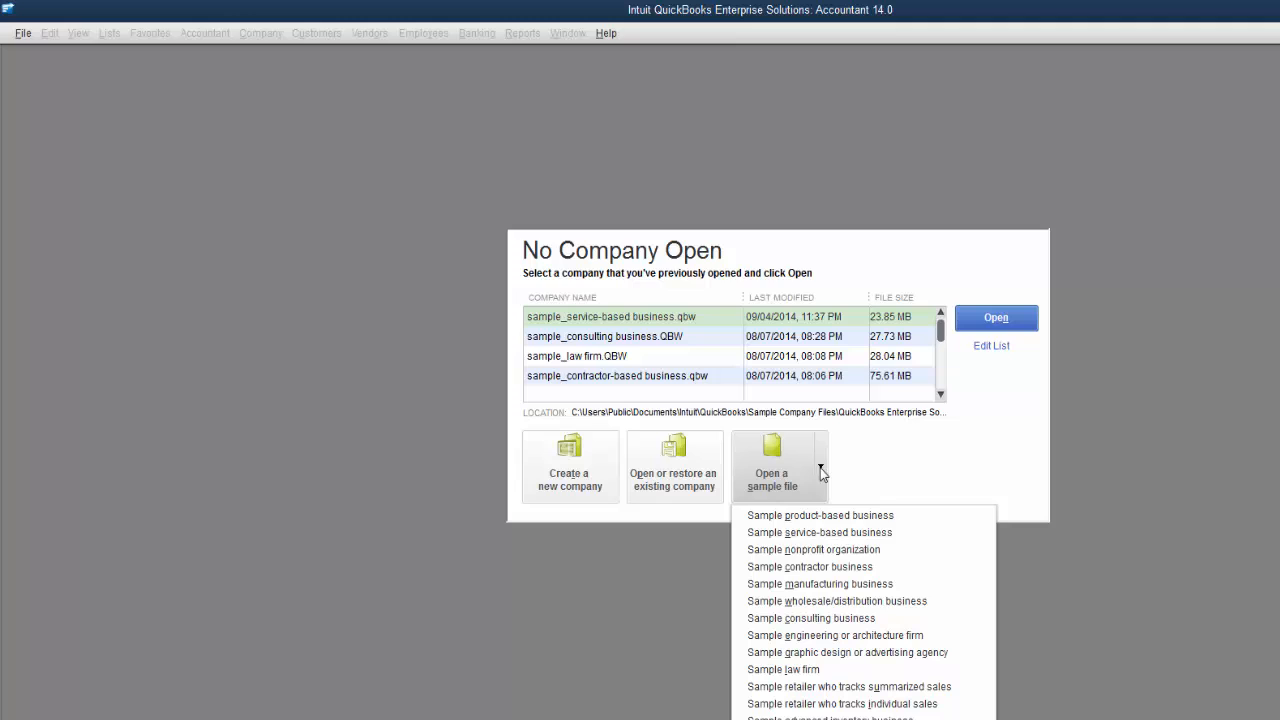
{"action": "left_click", "coordinate": [777, 532]}
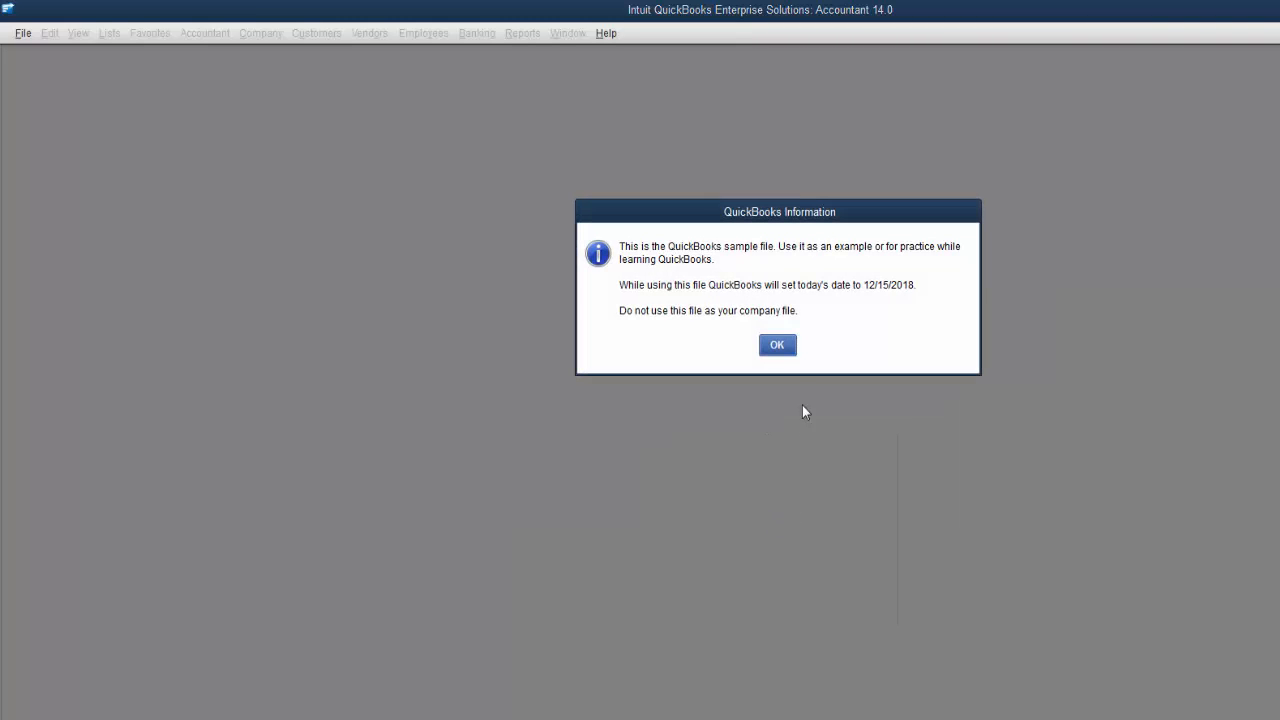
{"action": "left_click", "coordinate": [777, 347]}
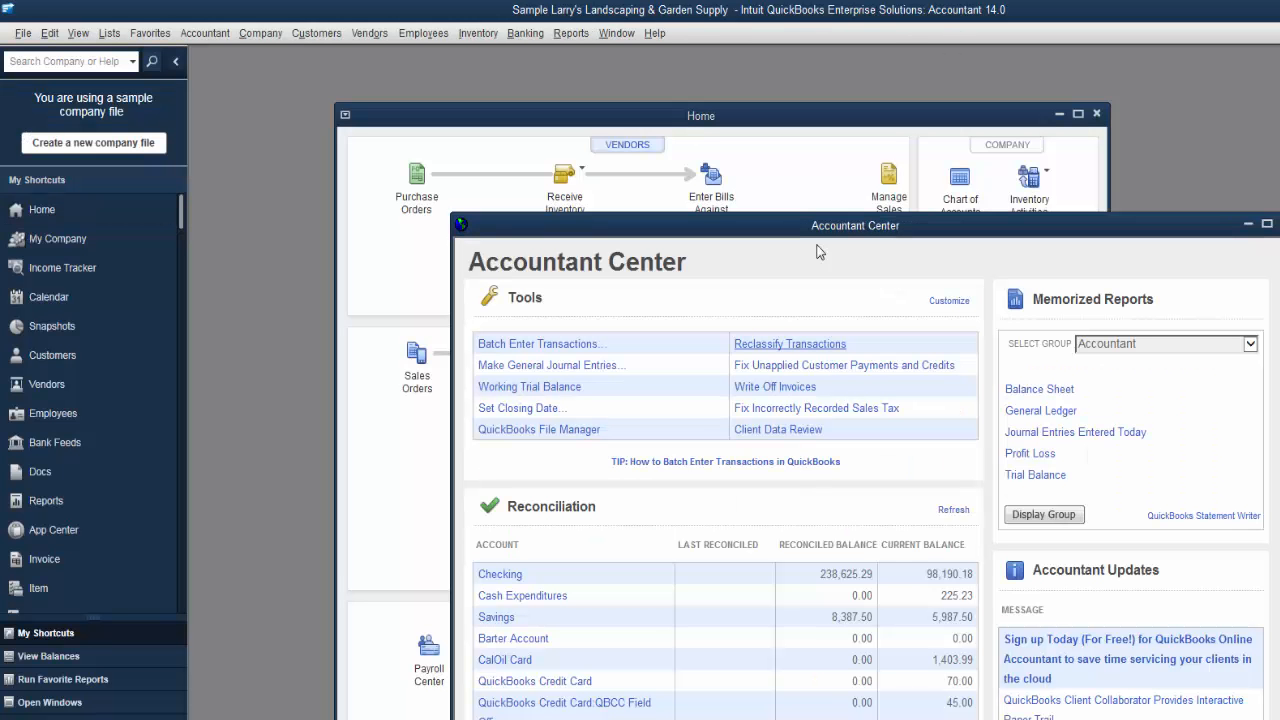
{"action": "left_click", "coordinate": [1279, 225]}
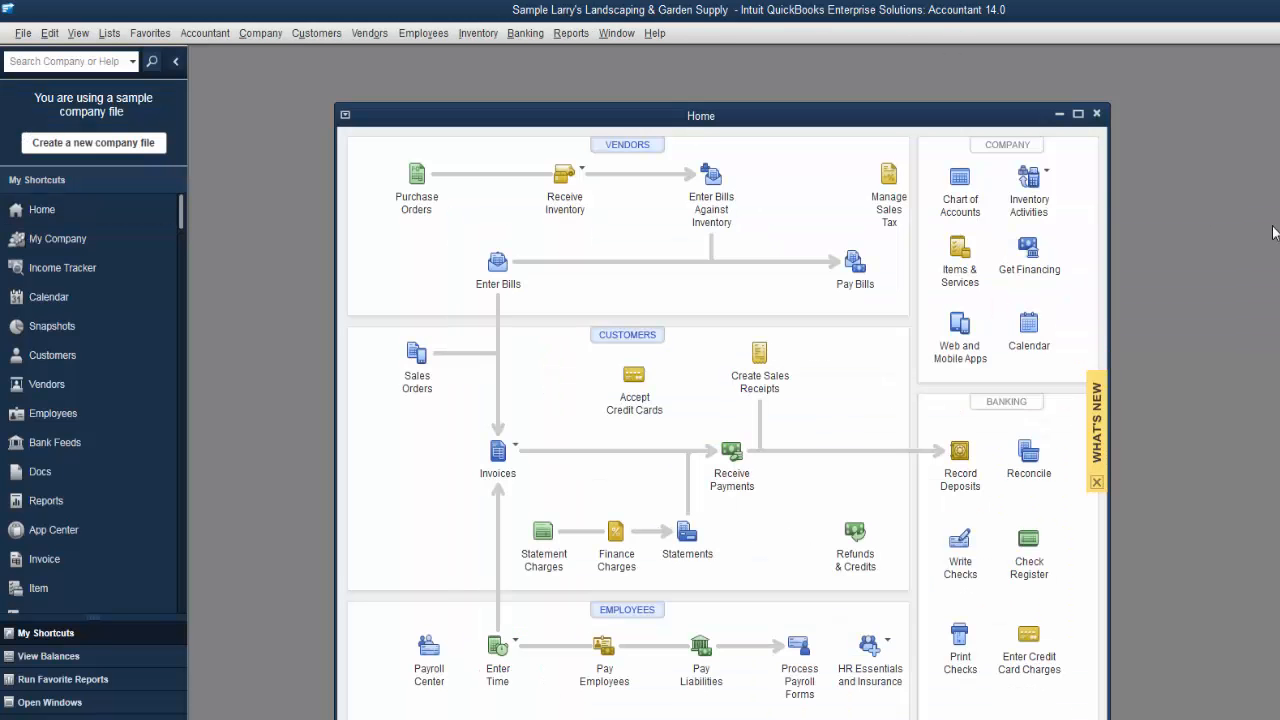
{"action": "left_click", "coordinate": [1095, 114]}
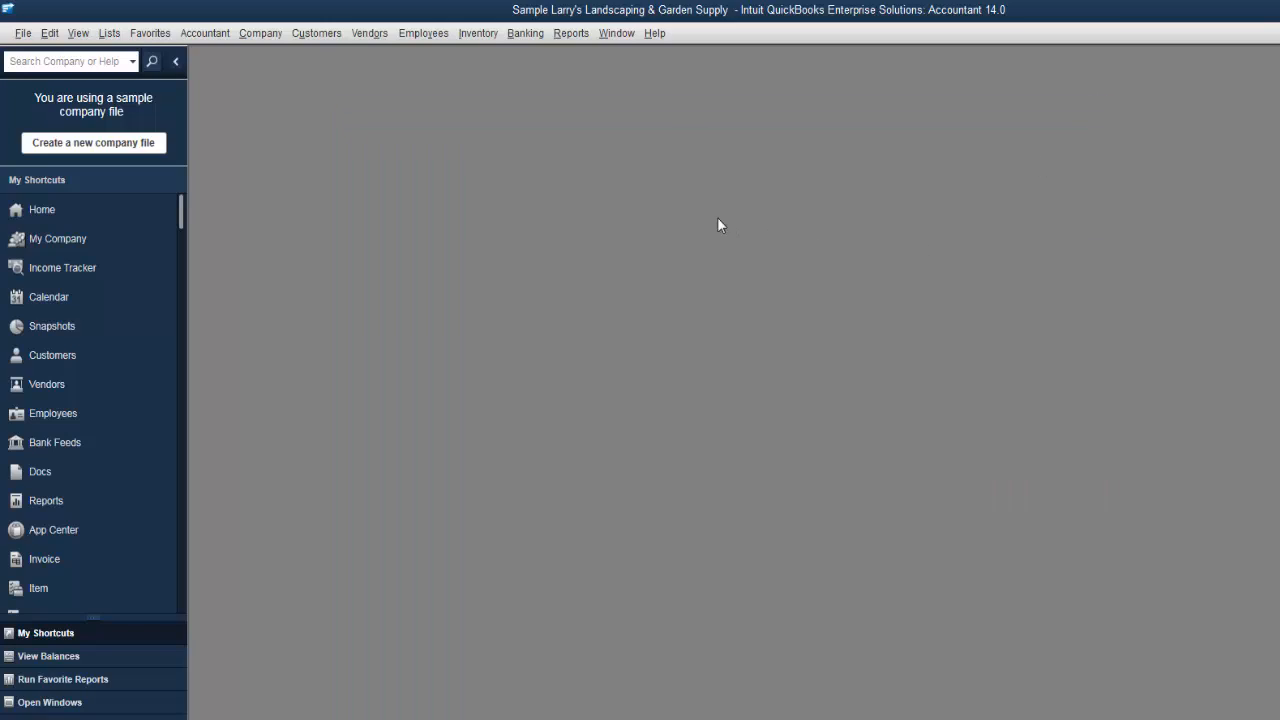
- Review the Payroll & Employees, Sales & Customers and Time & Expenses preferences, both personal and company-wide
{"action": "left_click", "coordinate": [49, 36]}
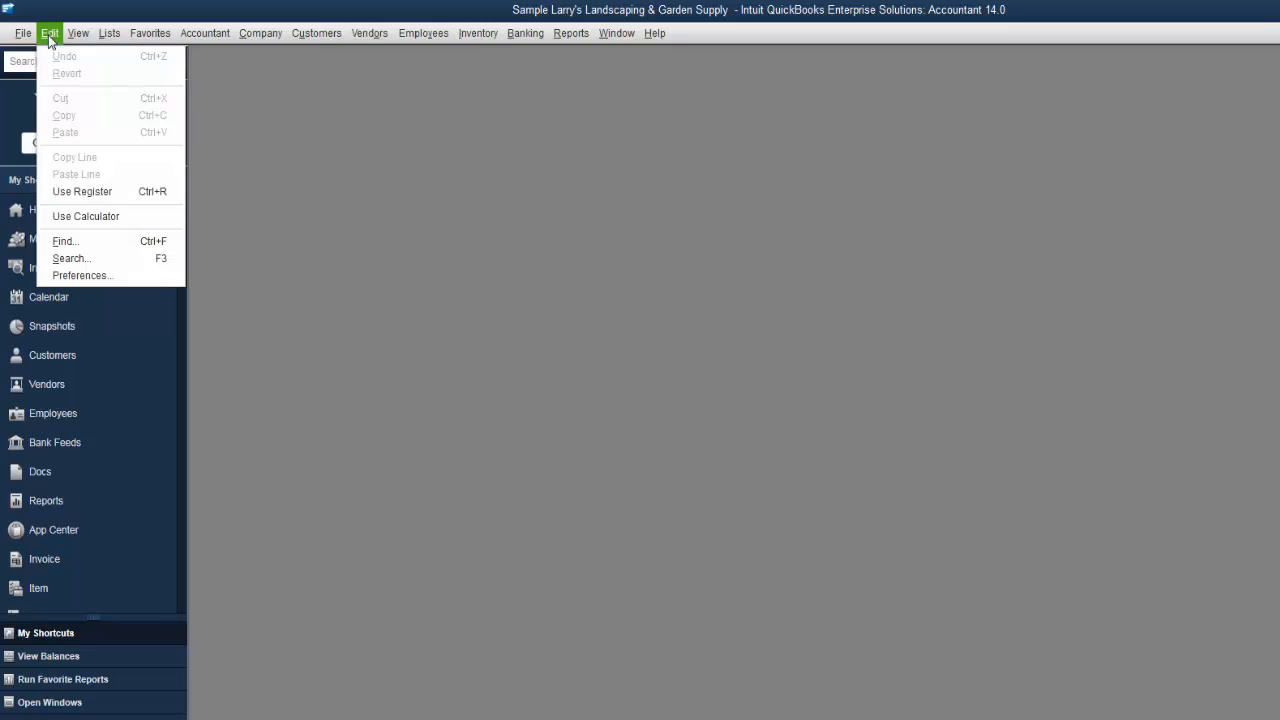
{"action": "left_click", "coordinate": [89, 276]}
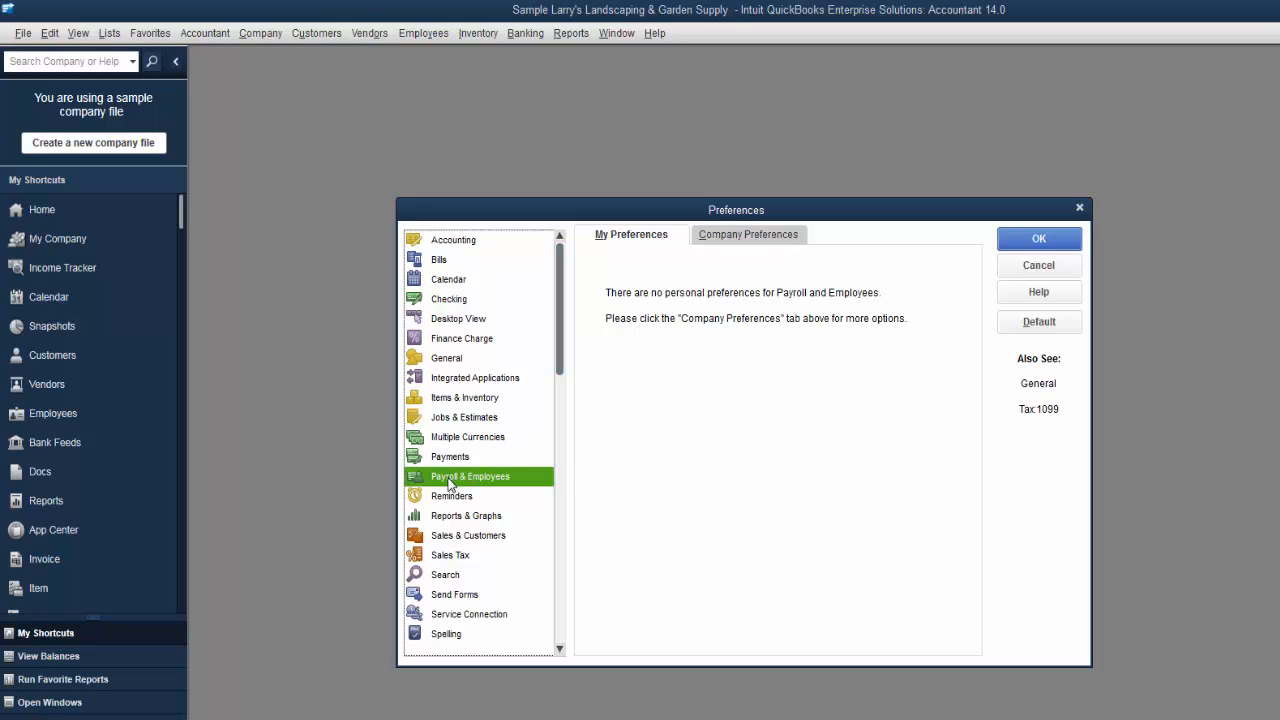
{"action": "left_click", "coordinate": [764, 234]}
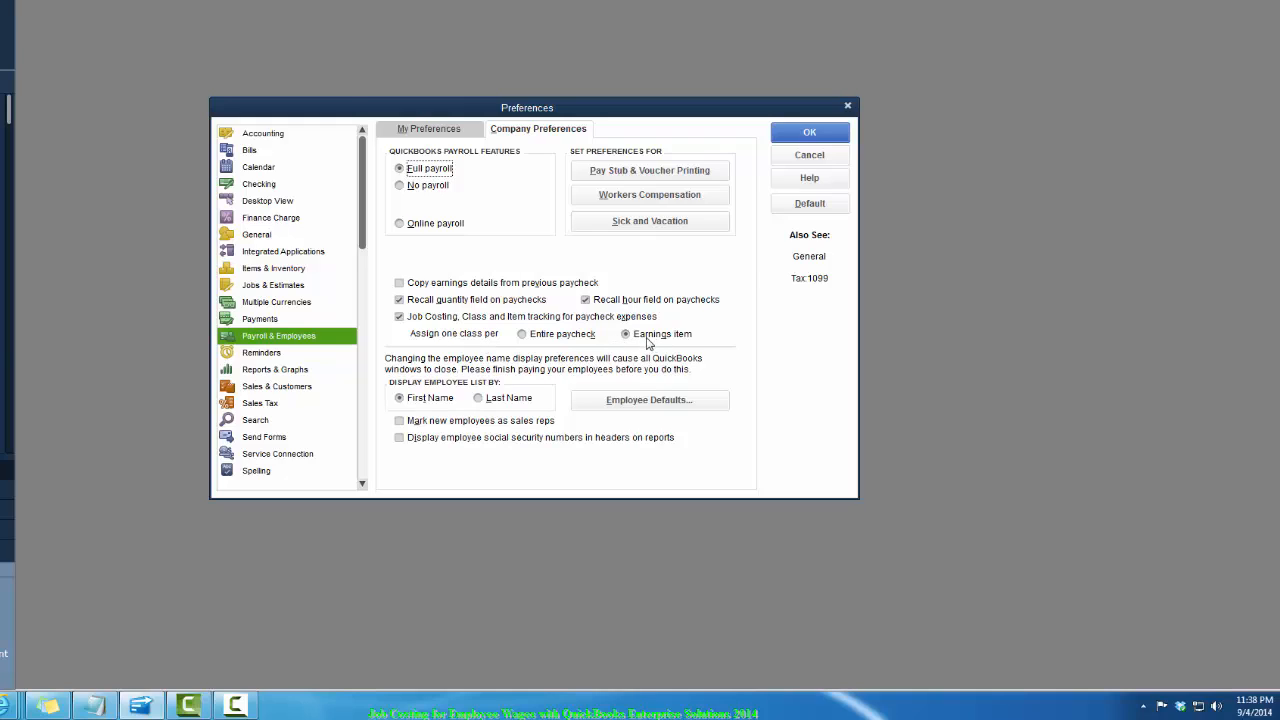
{"action": "left_click", "coordinate": [254, 390]}
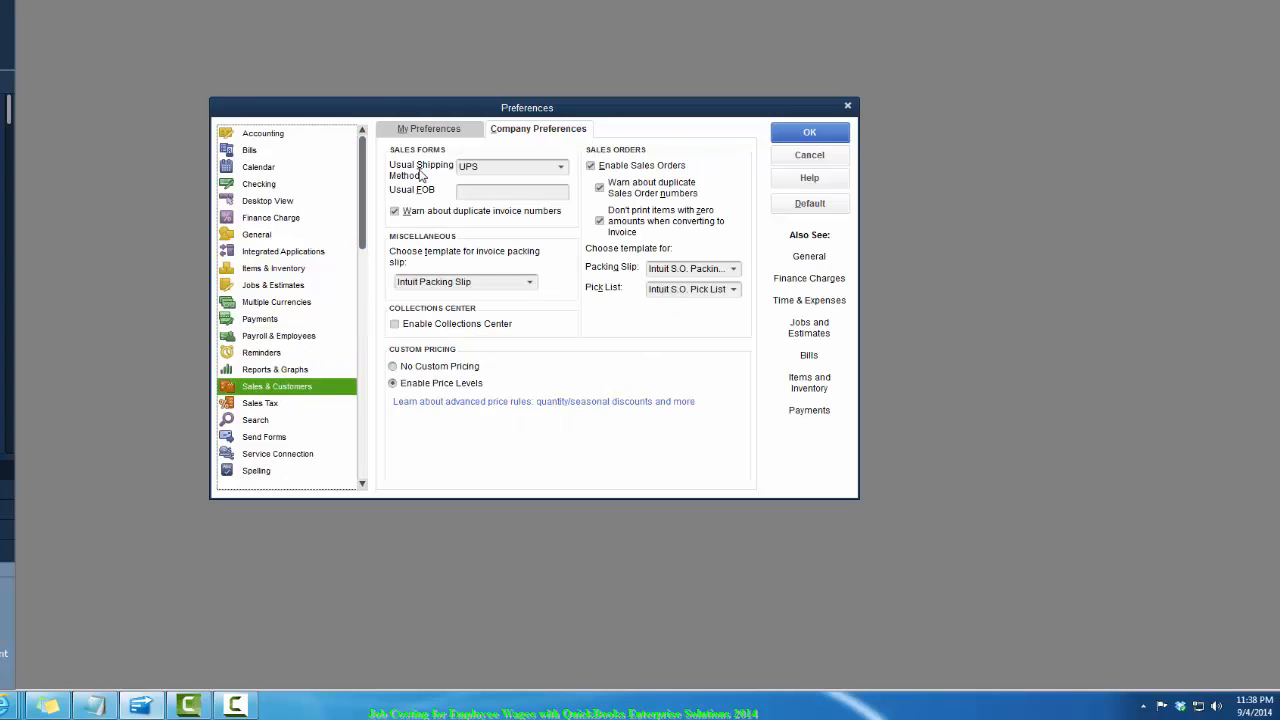
{"action": "left_click", "coordinate": [434, 136]}
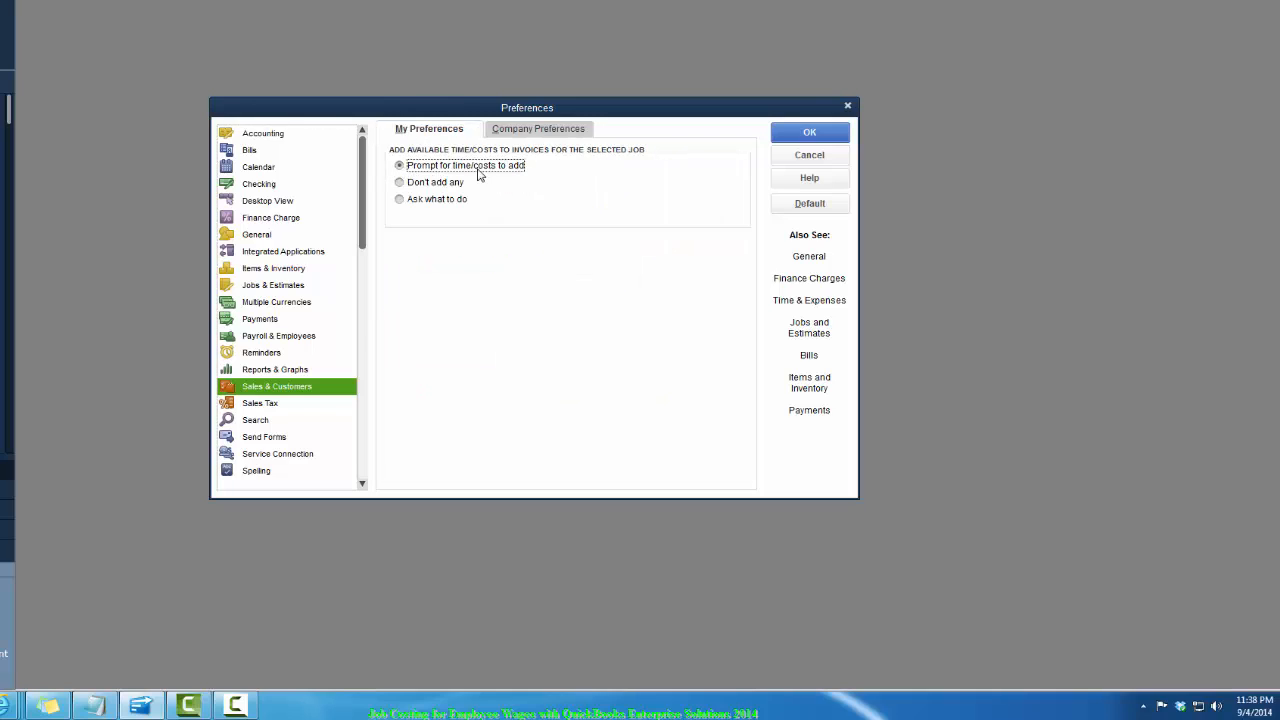
{"action": "left_click", "coordinate": [536, 131]}
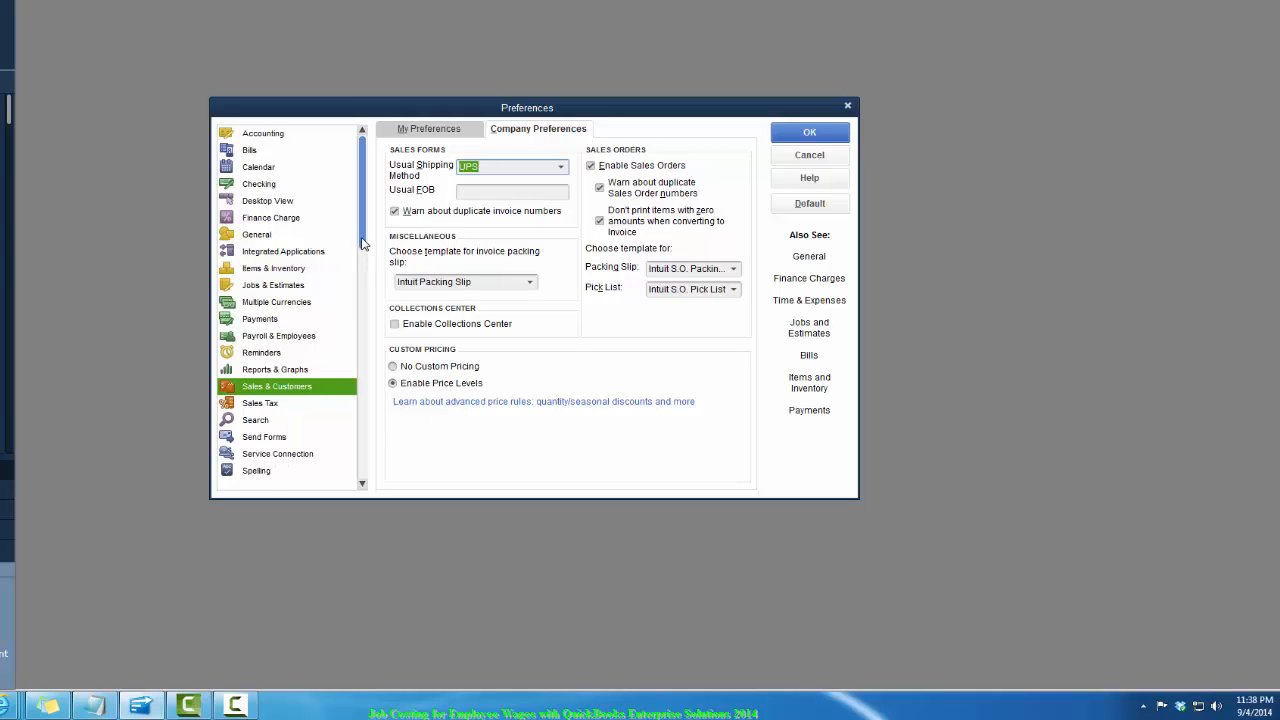
{"action": "left_click_drag", "start_coordinate": [362, 243], "coordinate": [377, 478]}
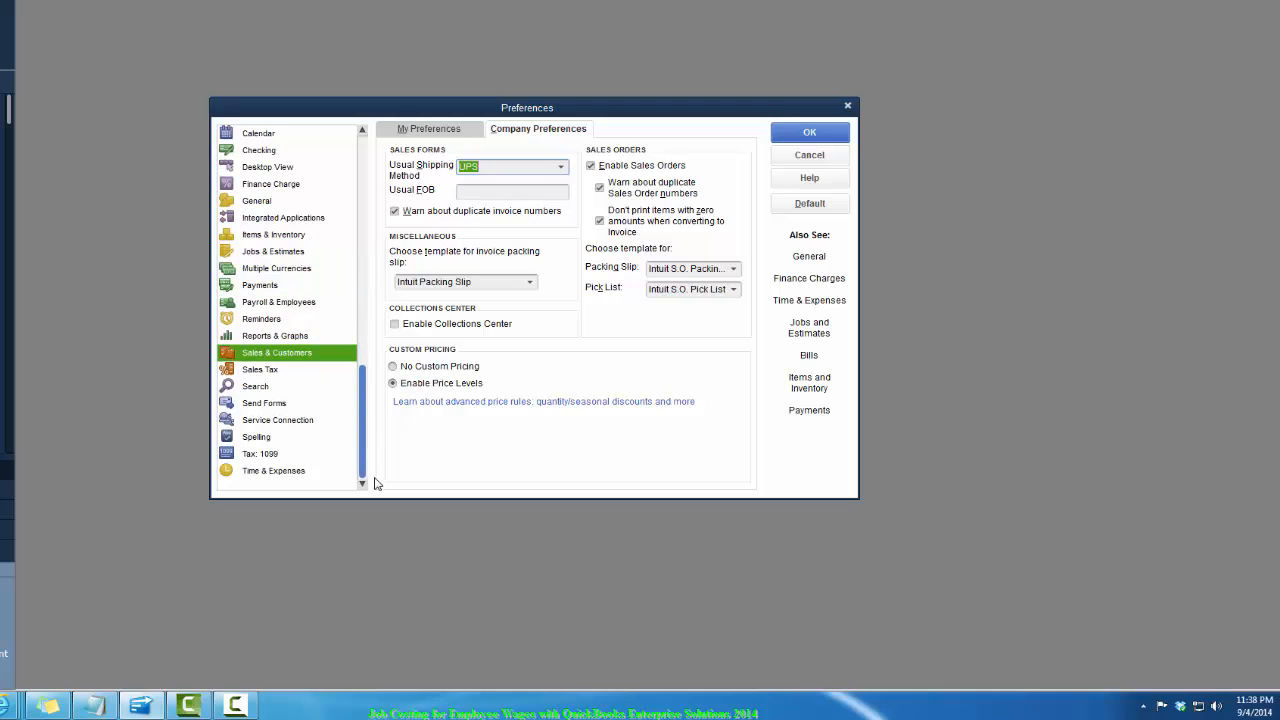
{"action": "left_click", "coordinate": [261, 472]}
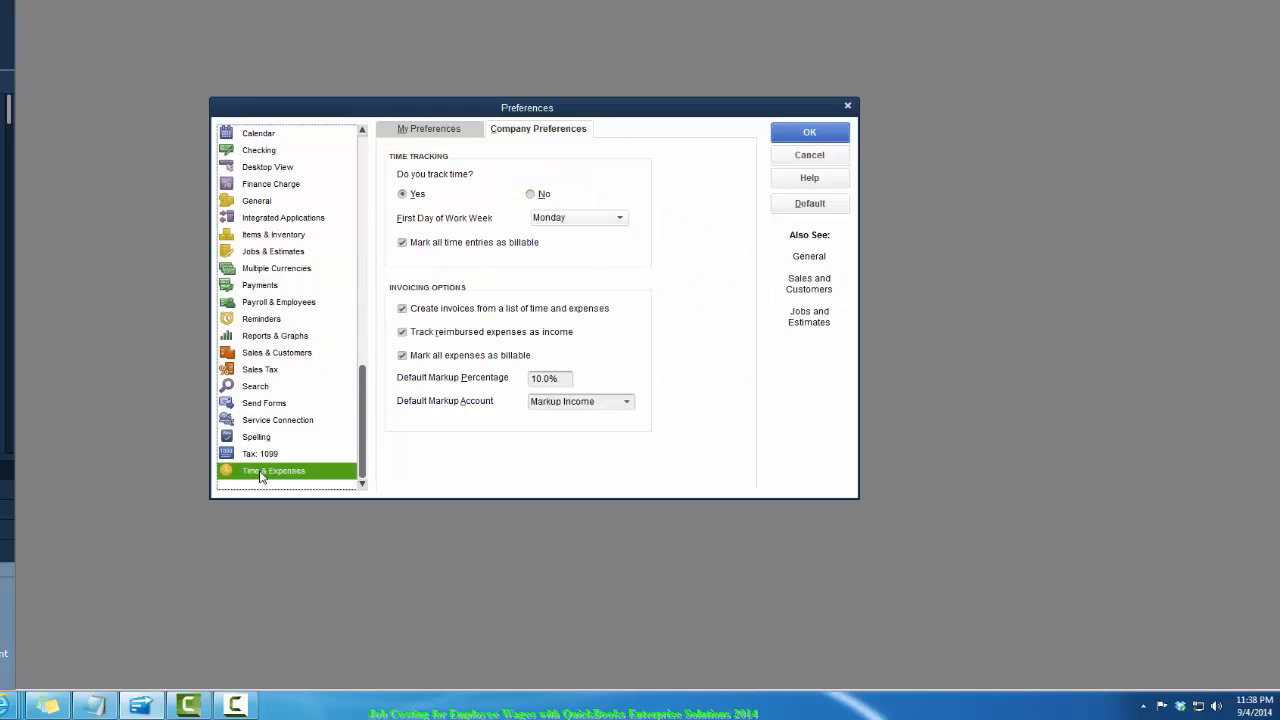
{"action": "left_click", "coordinate": [428, 127]}
{"action": "left_click", "coordinate": [512, 132]}
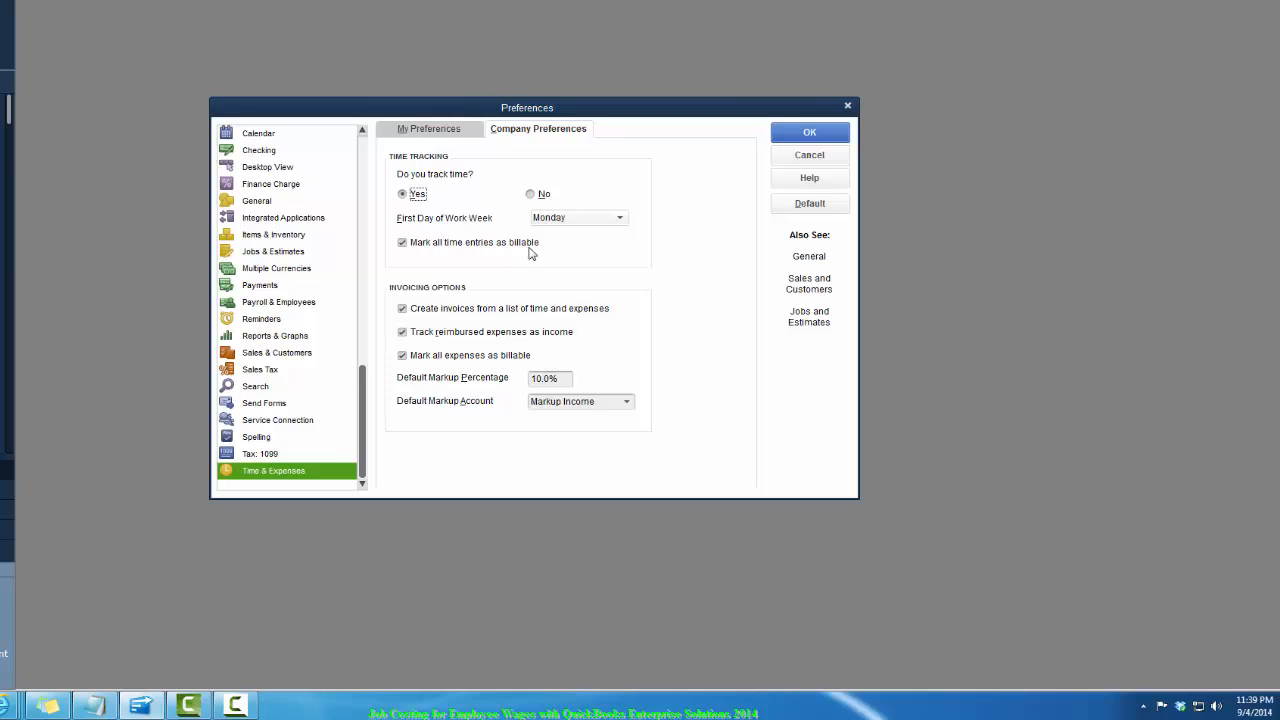
{"action": "left_click", "coordinate": [809, 133]}
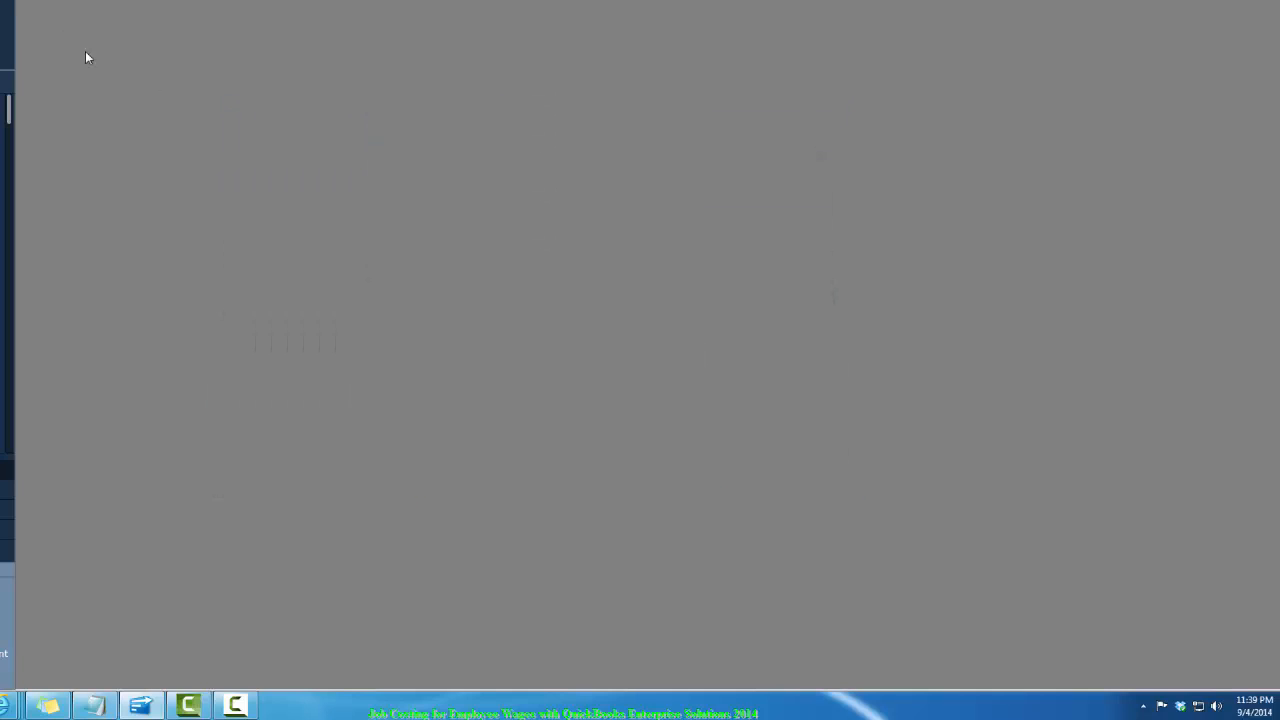
- Open the Item List and start a new Service item named Labor Employee
{"action": "key", "text": "alt+l"}
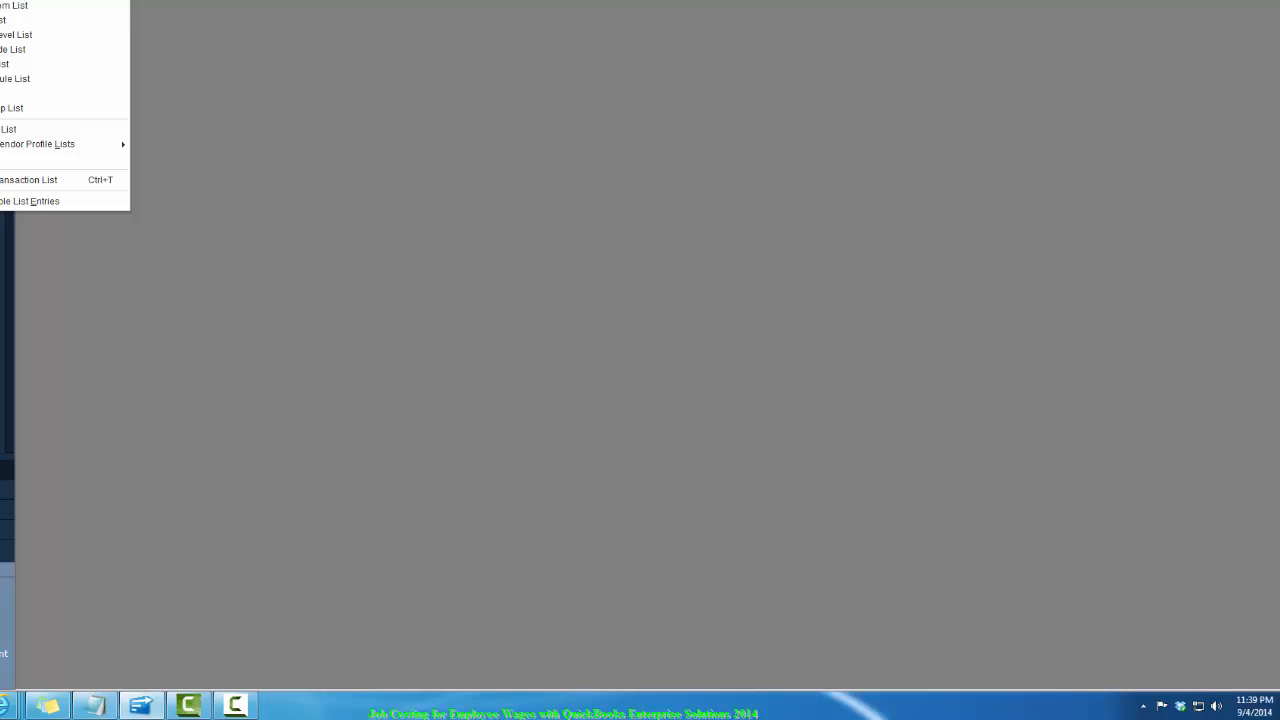
{"action": "key", "text": "i"}
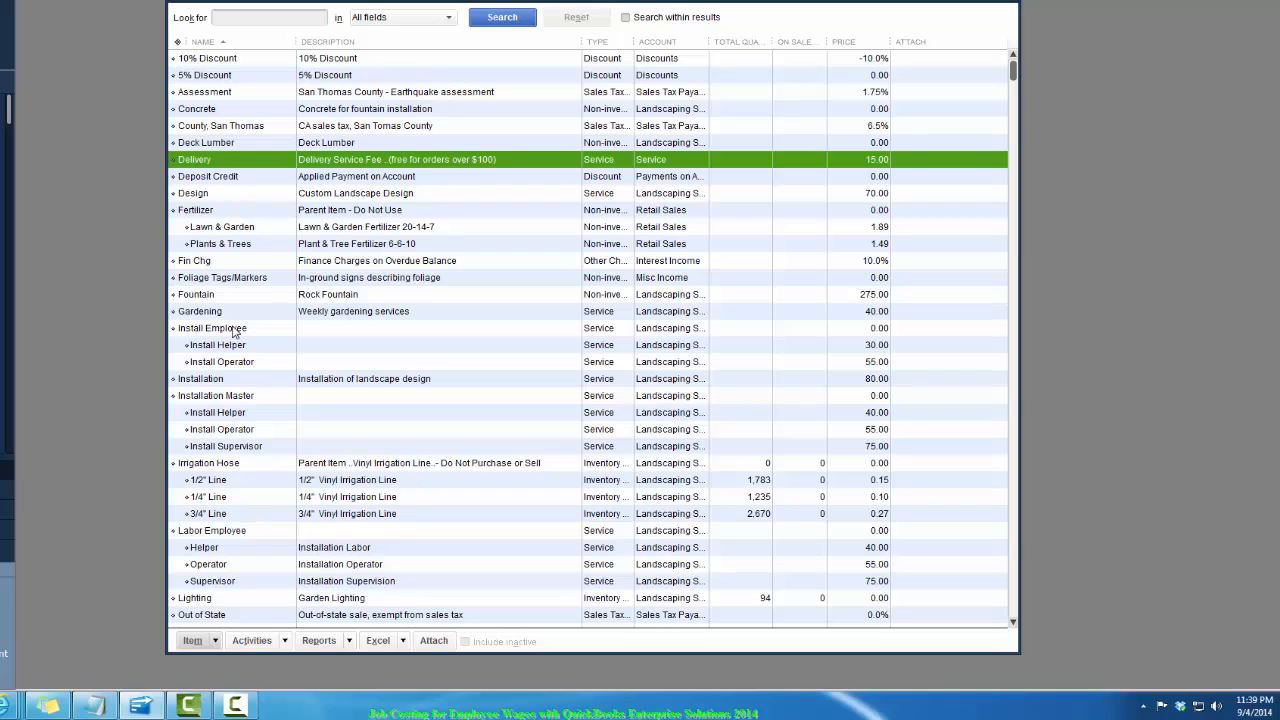
{"action": "left_click", "coordinate": [191, 642]}
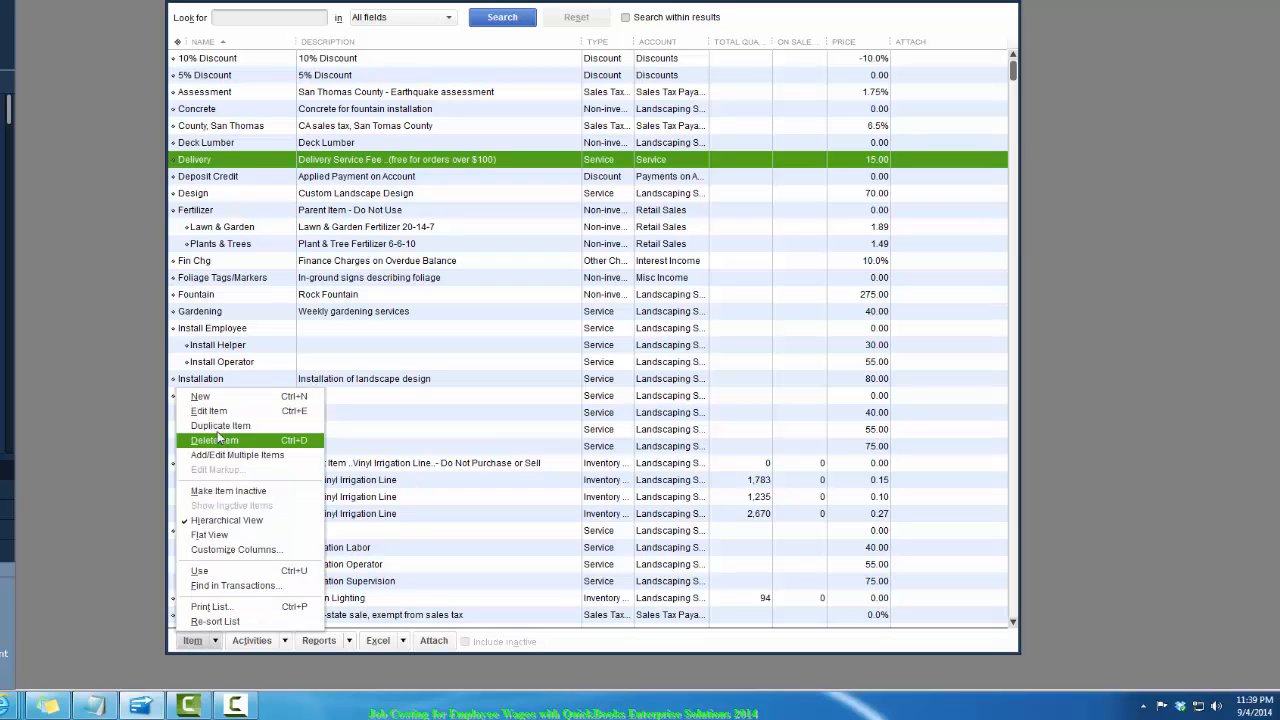
{"action": "left_click", "coordinate": [222, 399]}
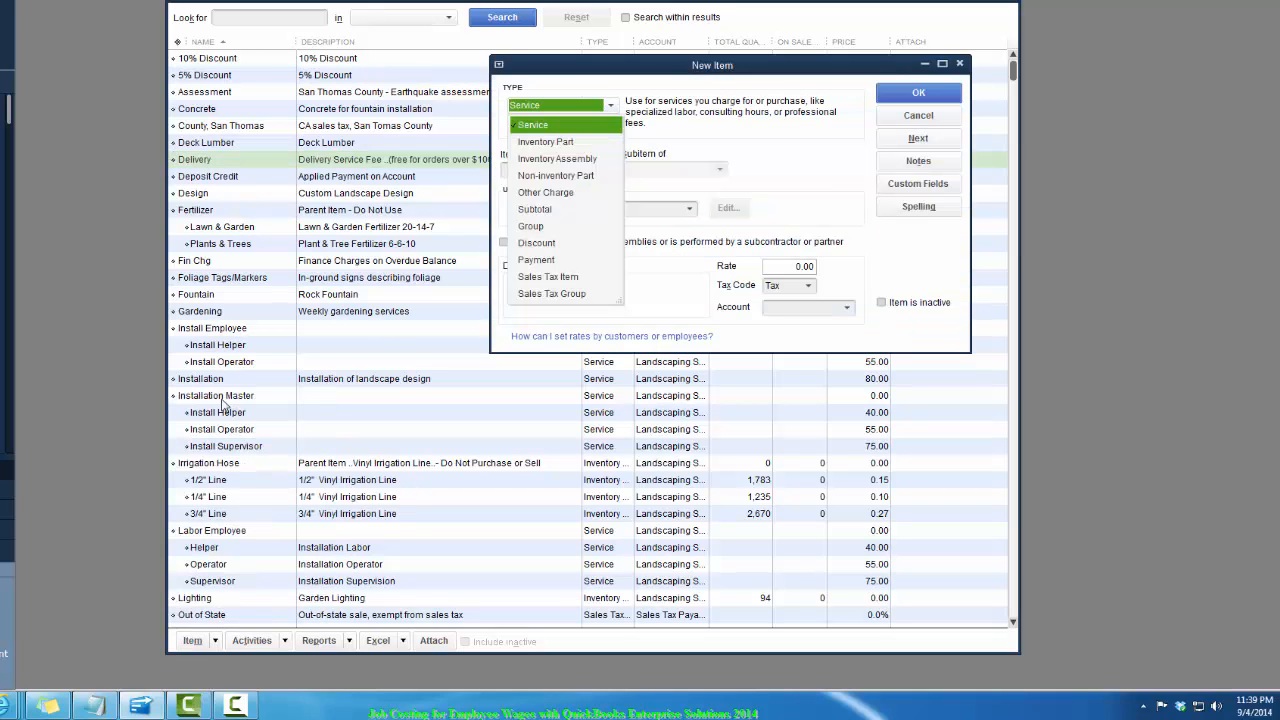
{"action": "left_click", "coordinate": [548, 126]}
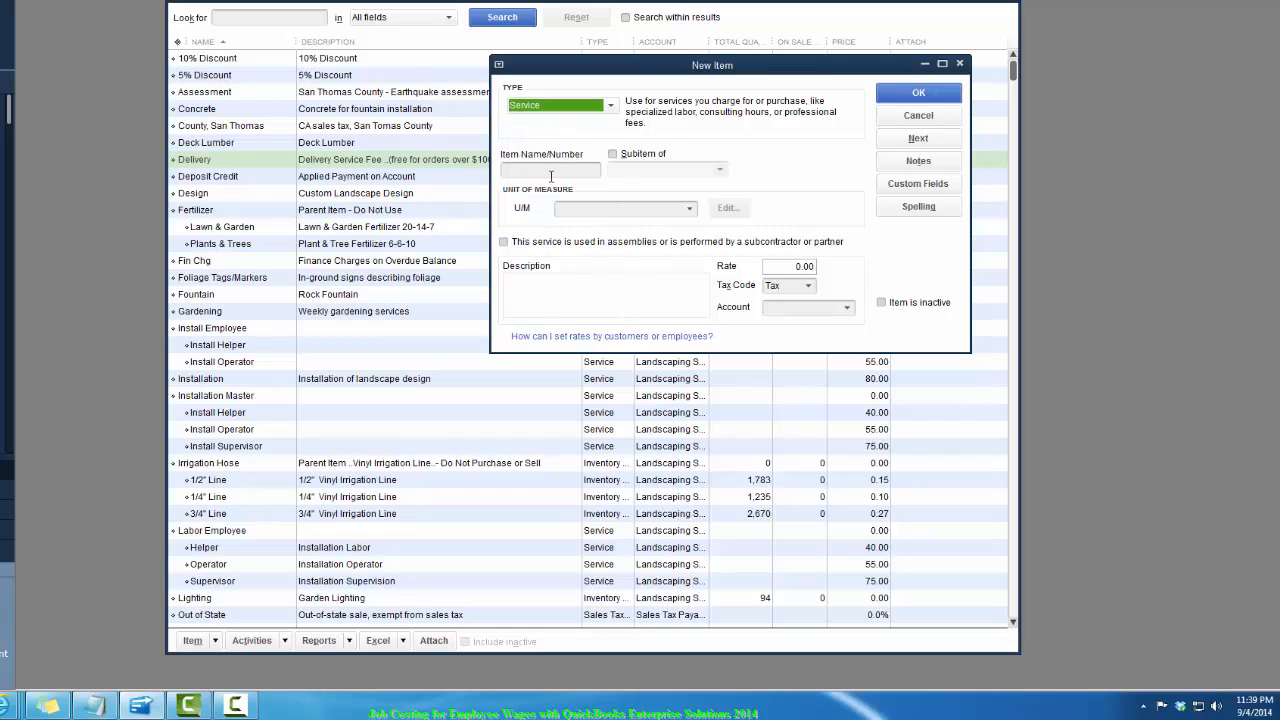
{"action": "left_click", "coordinate": [556, 168]}
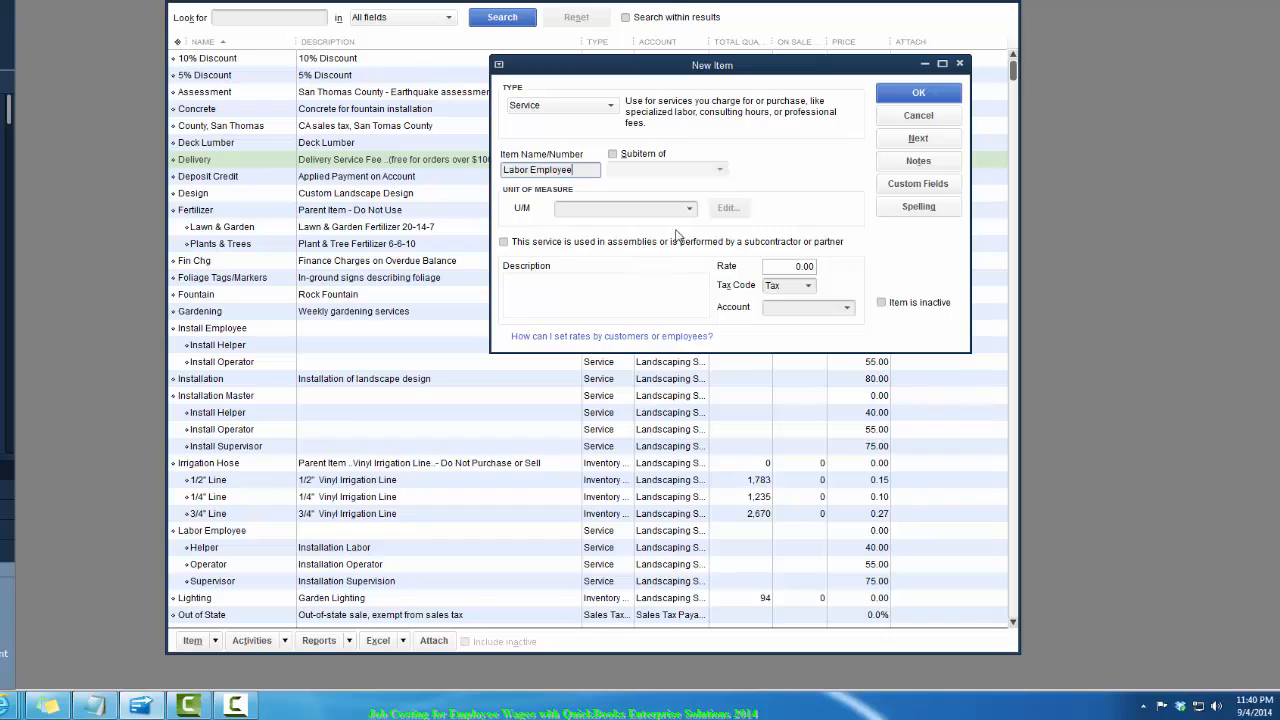
- Set the new item's unit of measure to hour and its income account to Landscaping Services:Labor:Installation
{"action": "left_click", "coordinate": [645, 207]}
{"action": "type", "text": "hour"}
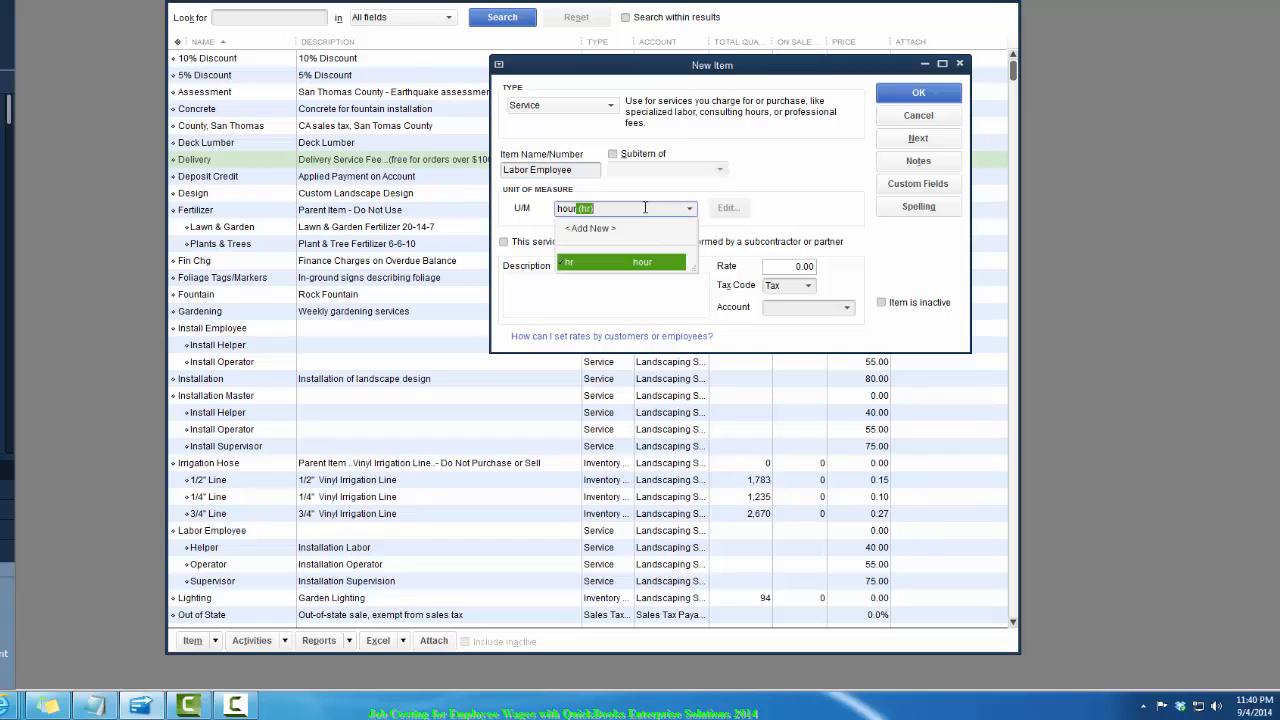
{"action": "key", "text": "Tab"}
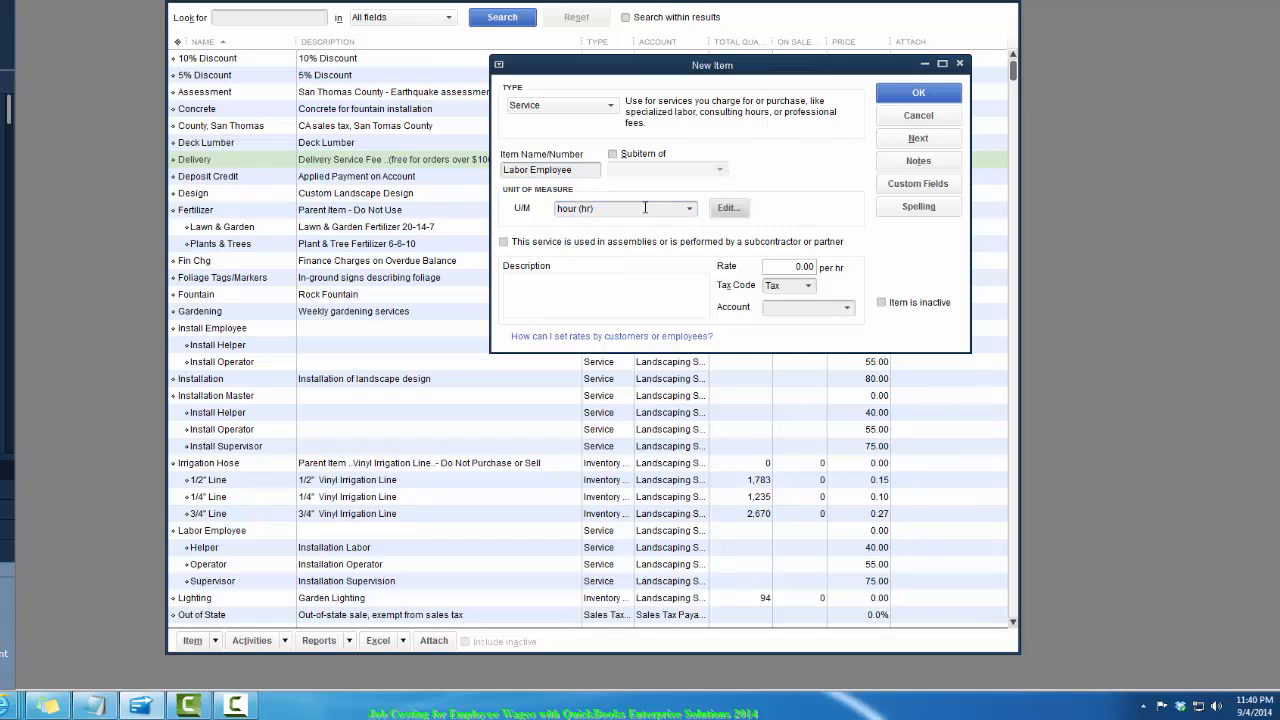
{"action": "left_click", "coordinate": [846, 308]}
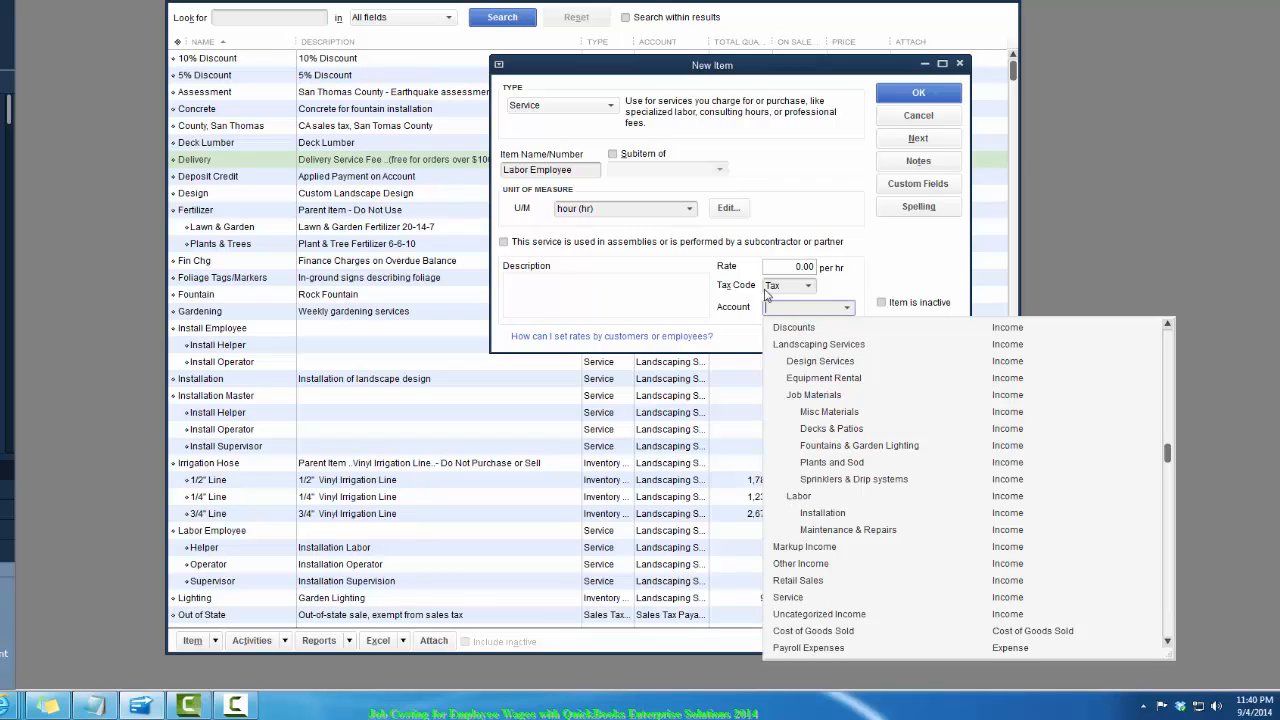
{"action": "type", "text": "Labor:Installation"}
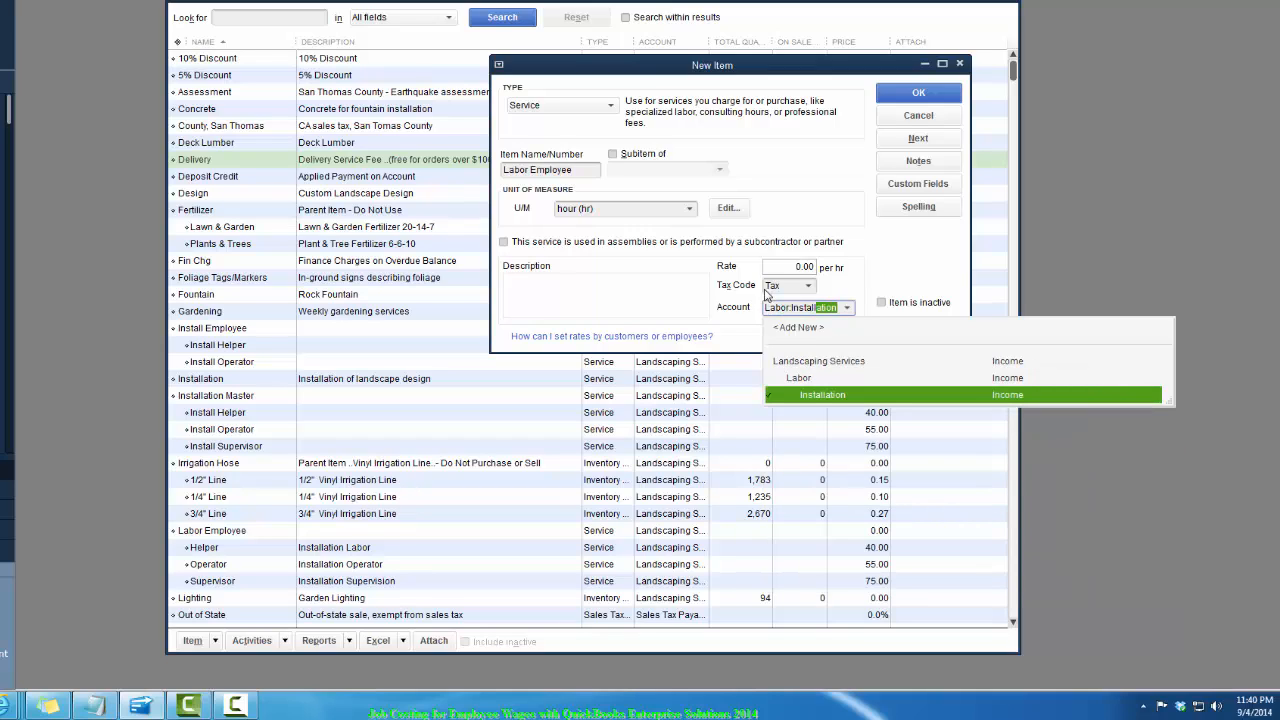
{"action": "key", "text": "Tab"}
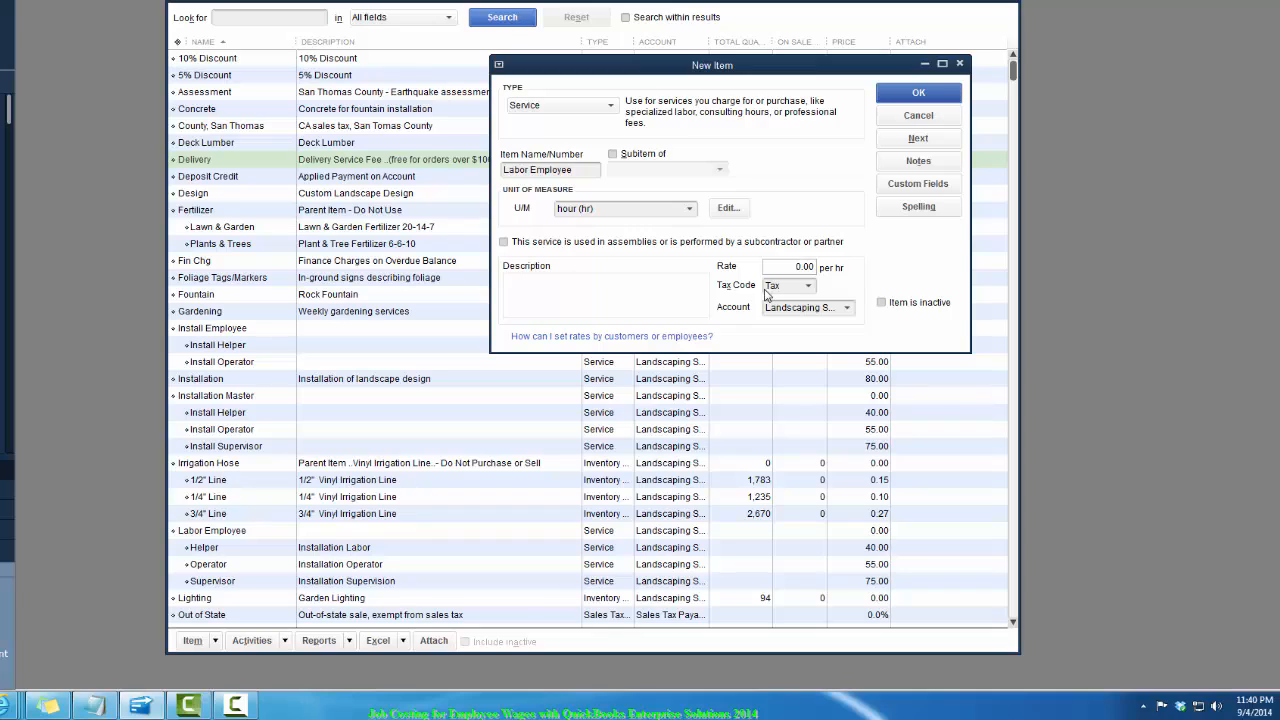
{"action": "left_click", "coordinate": [848, 309]}
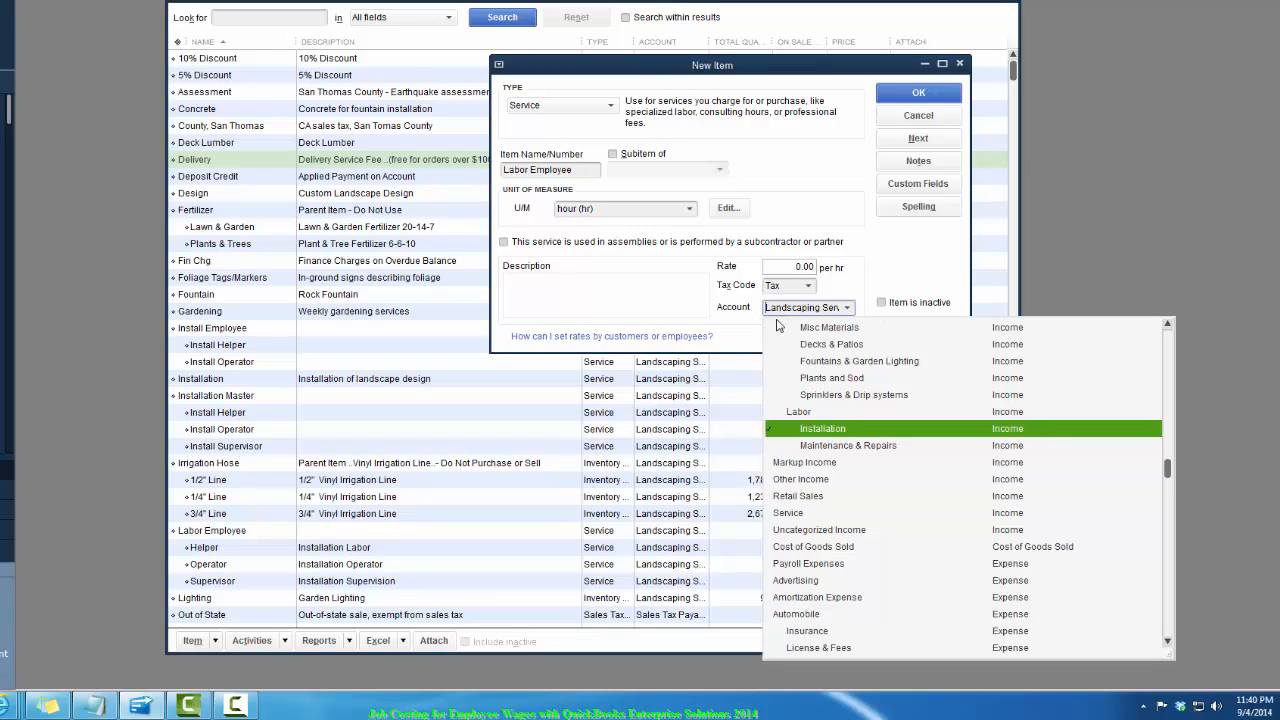
{"action": "left_click", "coordinate": [879, 261]}
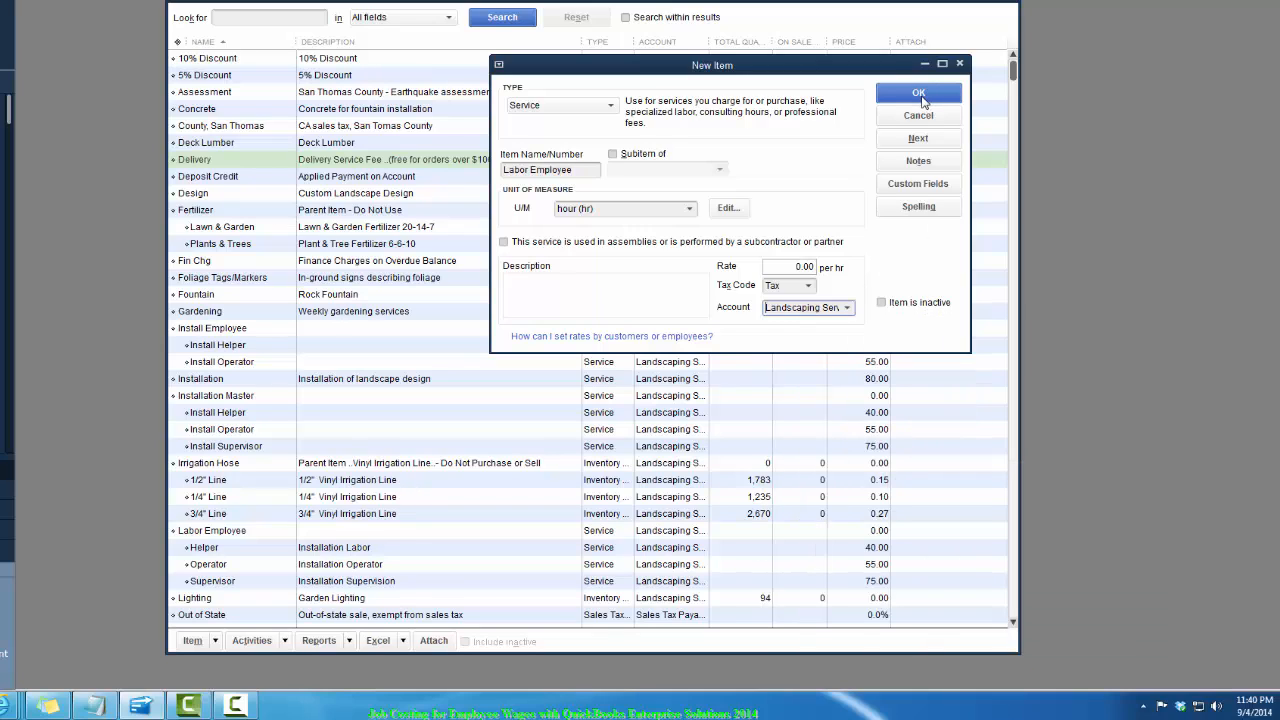
- Try to save the Labor Employee item, then cancel the new item
{"action": "left_click", "coordinate": [921, 97]}
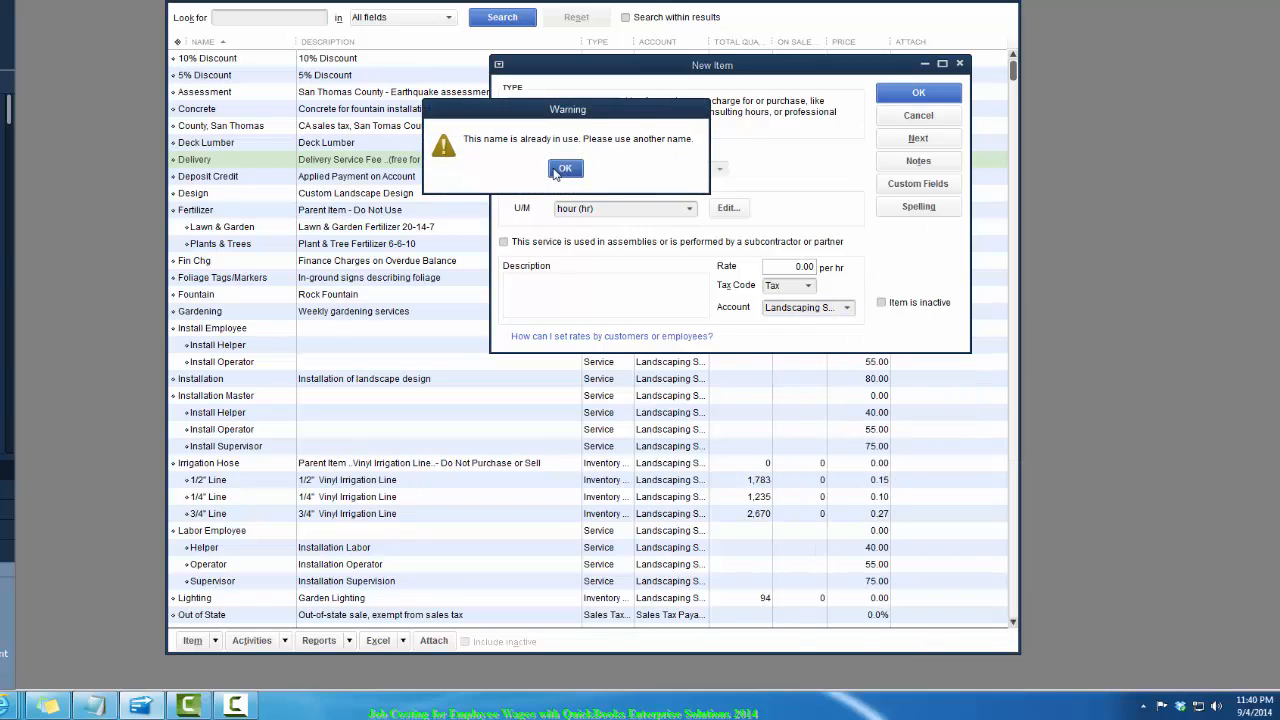
{"action": "left_click", "coordinate": [565, 169]}
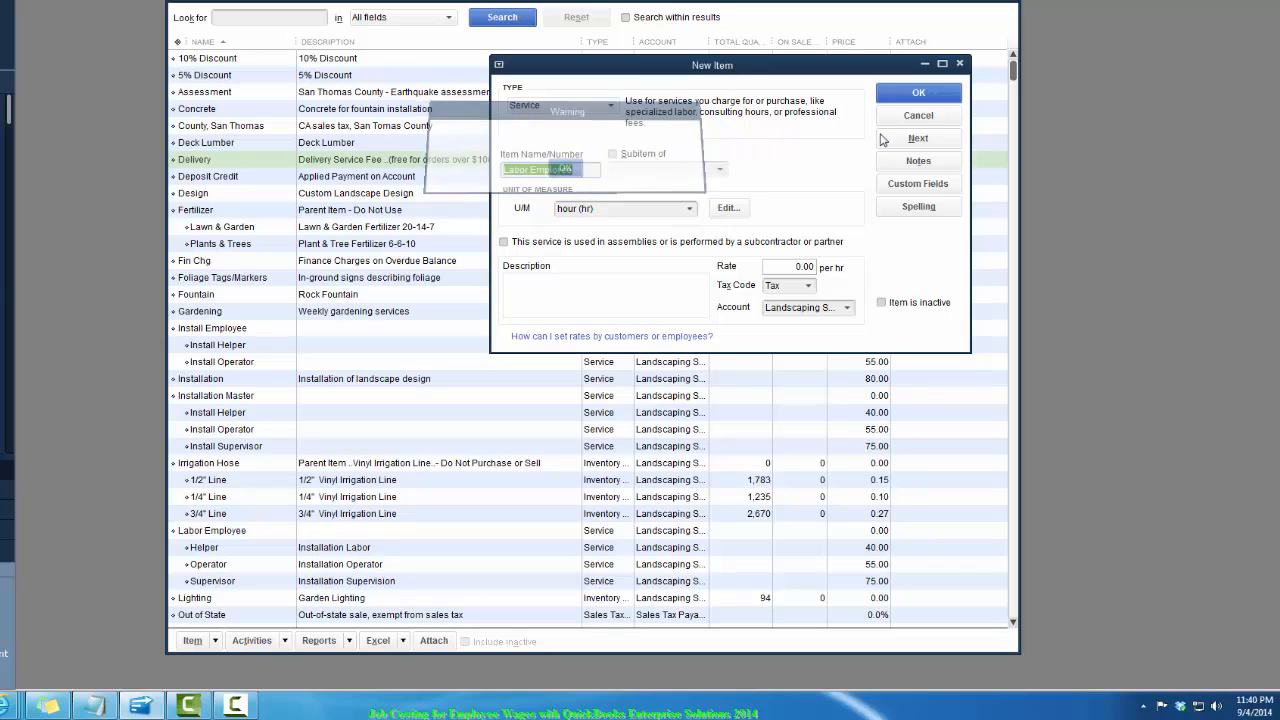
{"action": "left_click", "coordinate": [917, 116]}
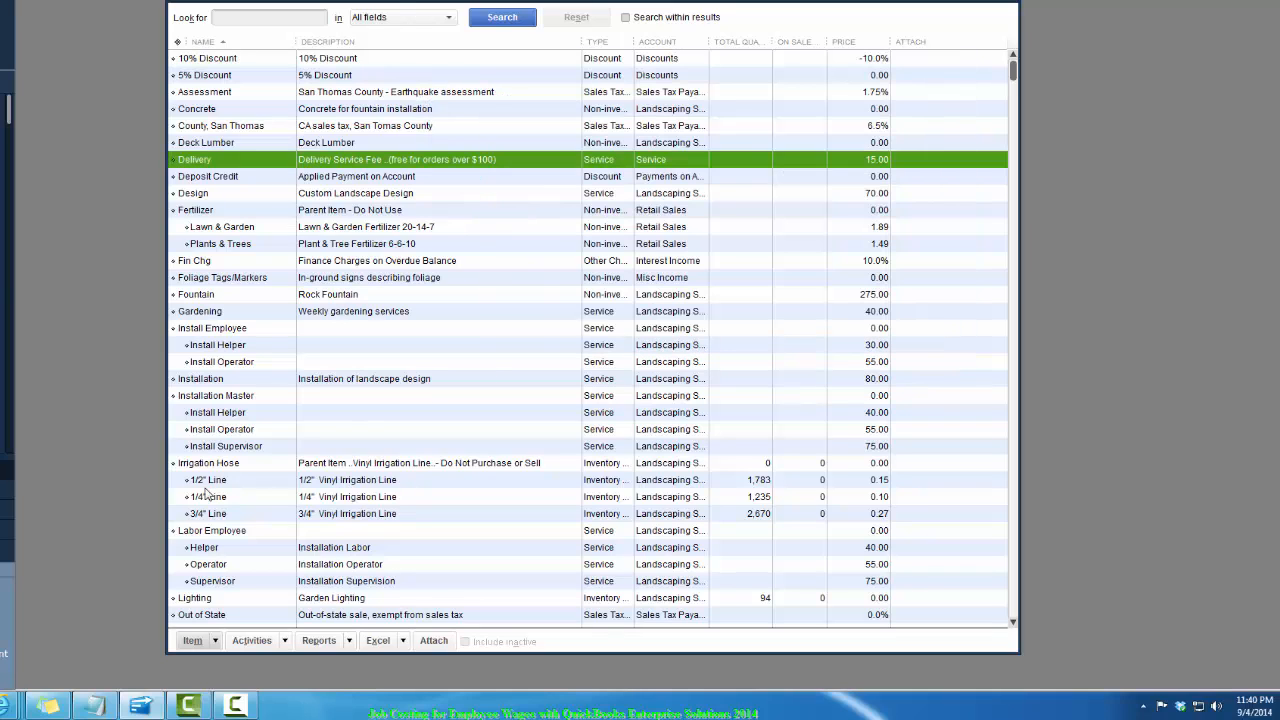
{"action": "left_click", "coordinate": [187, 645]}
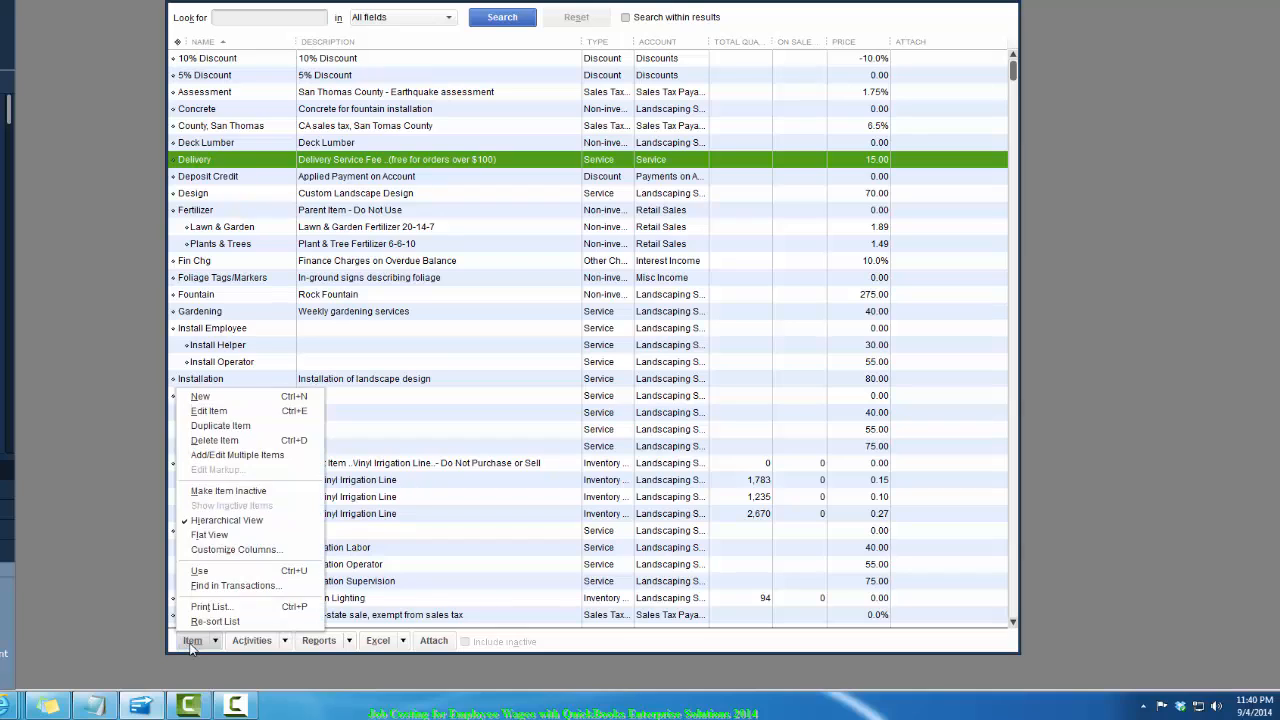
{"action": "left_click", "coordinate": [256, 397]}
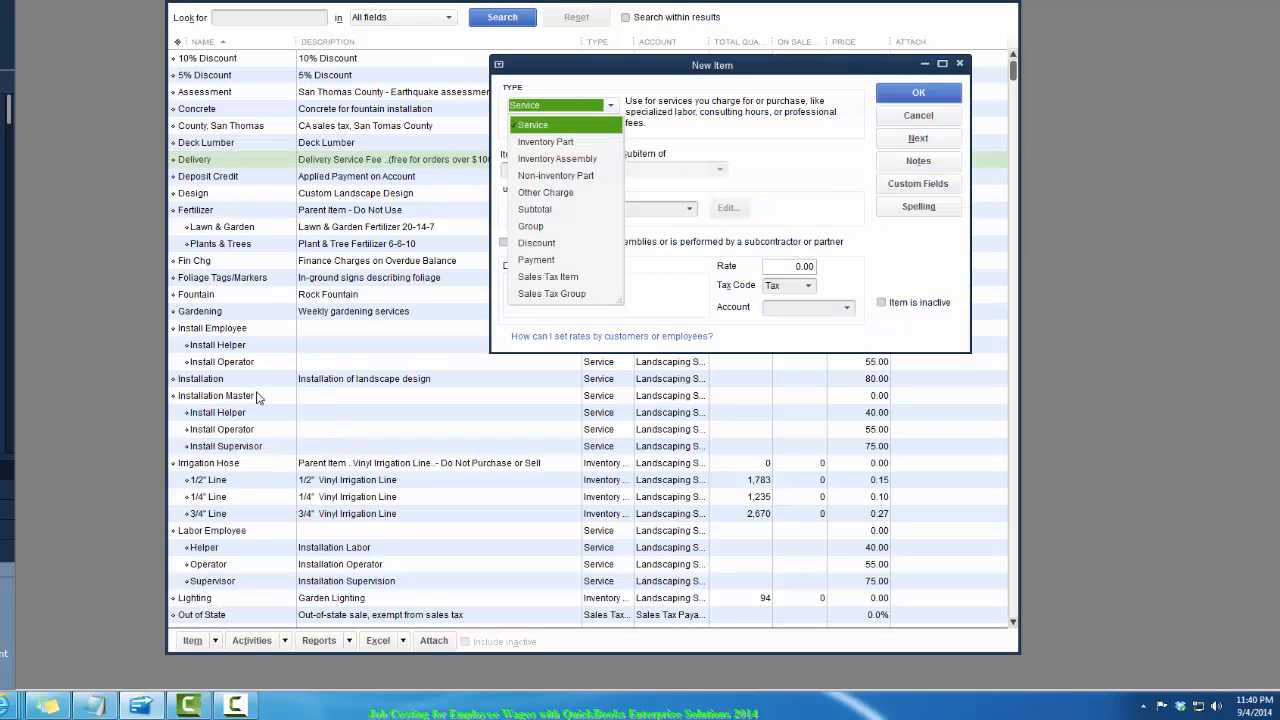
{"action": "left_click", "coordinate": [545, 126]}
{"action": "left_click", "coordinate": [960, 64]}
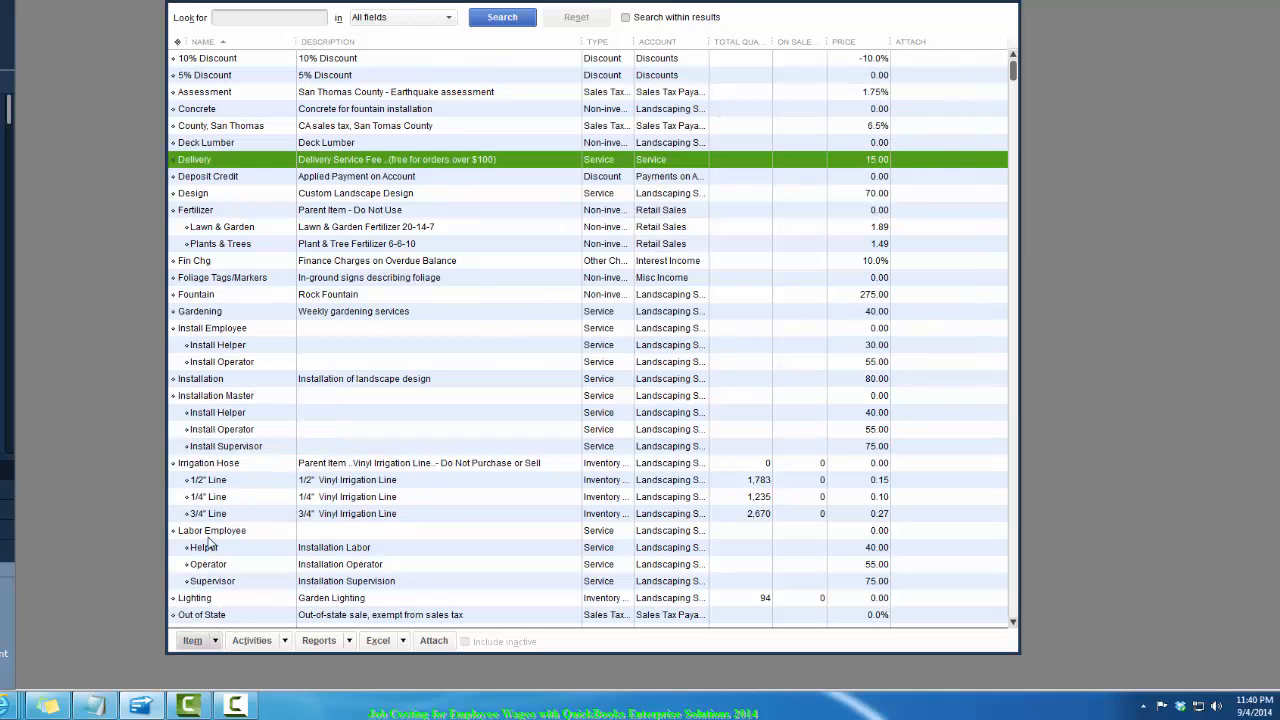
- Open the Helper labor item and review its unit of measure, expense account and income account settings
{"action": "double_click", "coordinate": [207, 548]}
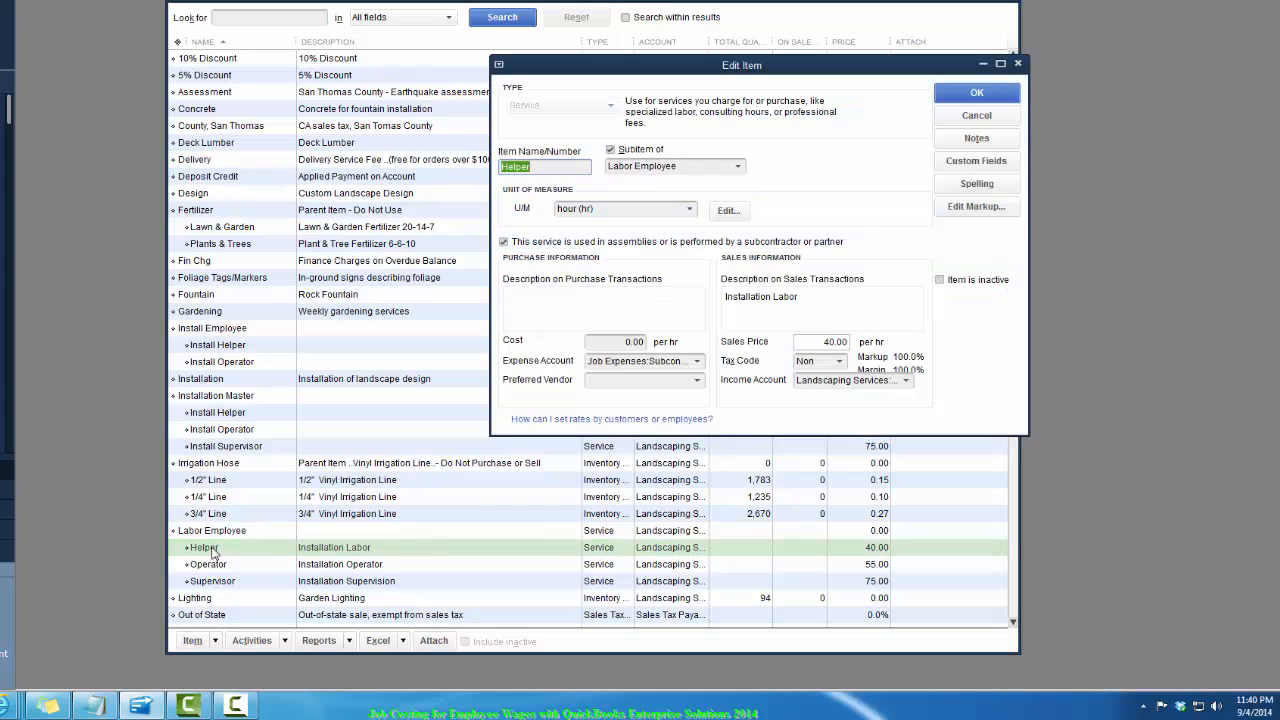
{"action": "left_click", "coordinate": [551, 169]}
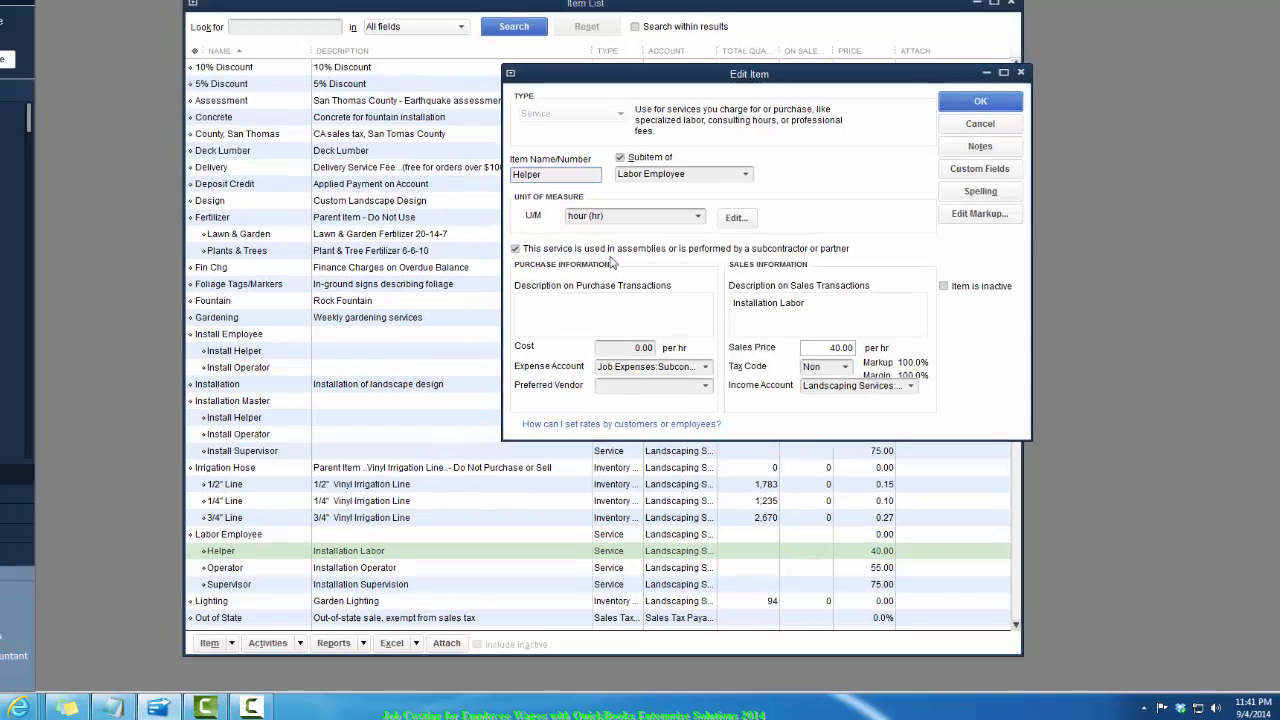
{"action": "left_click", "coordinate": [624, 208]}
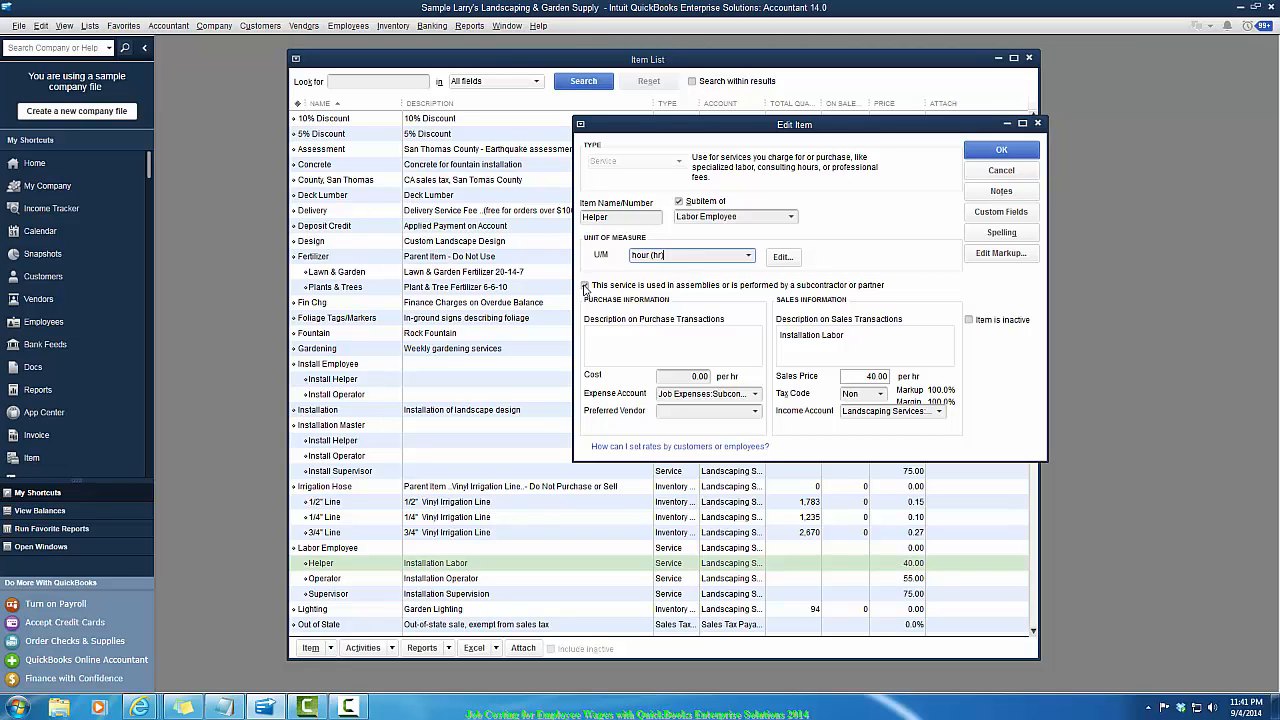
{"action": "left_click", "coordinate": [585, 286]}
{"action": "left_click", "coordinate": [757, 394]}
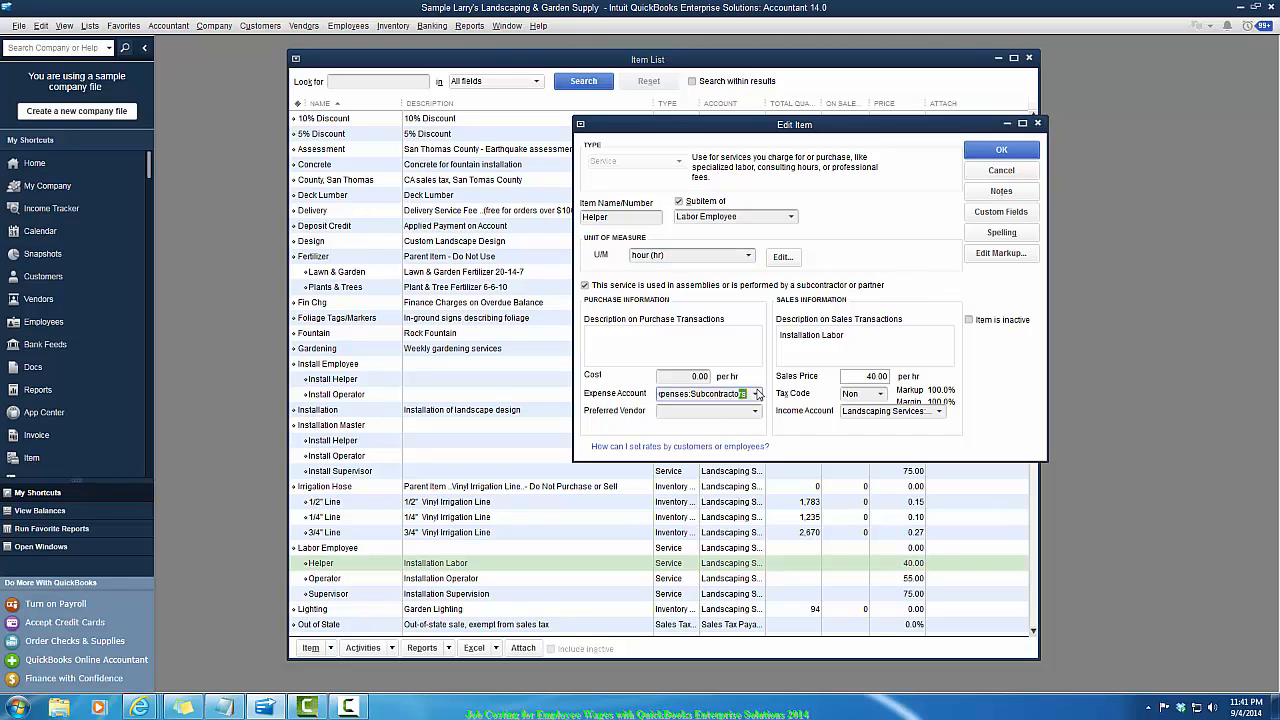
{"action": "left_click", "coordinate": [906, 418]}
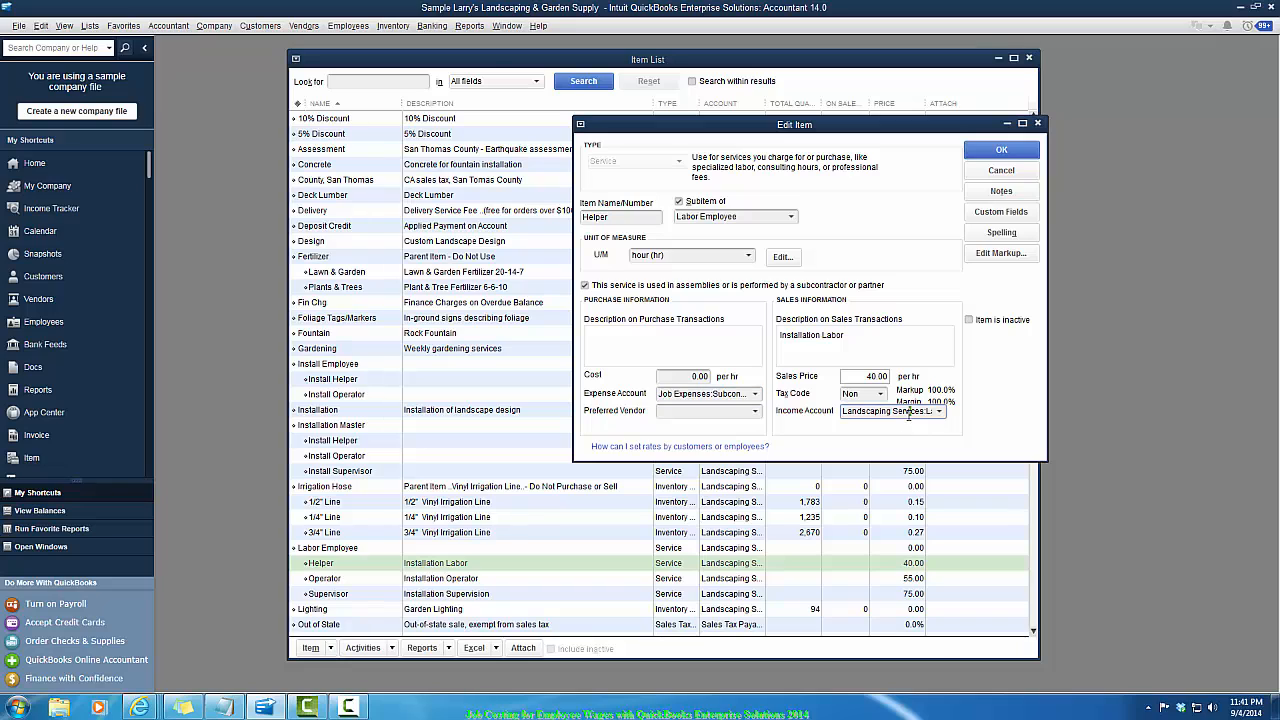
{"action": "left_click", "coordinate": [946, 417]}
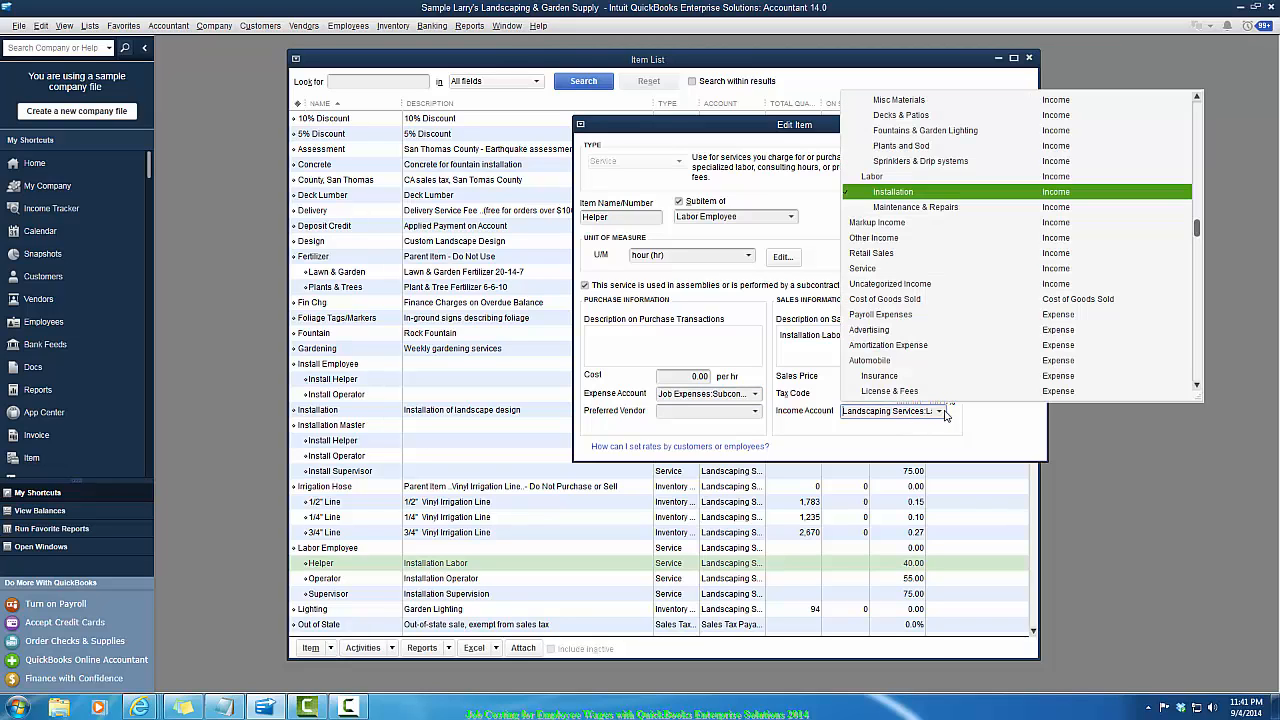
{"action": "left_click", "coordinate": [728, 355]}
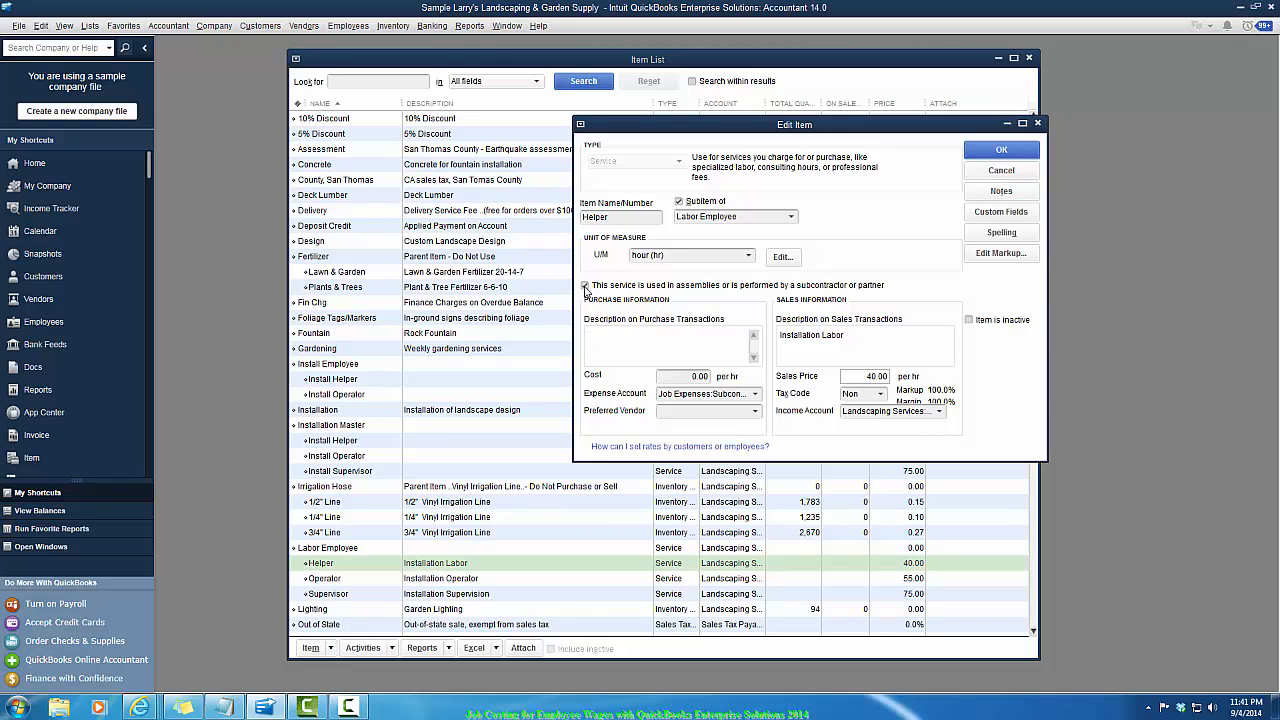
- Clear the Helper item's assemblies/subcontractor option, set its account to Landscaping Services:Labor:Installation, and save it
{"action": "left_click", "coordinate": [585, 287]}
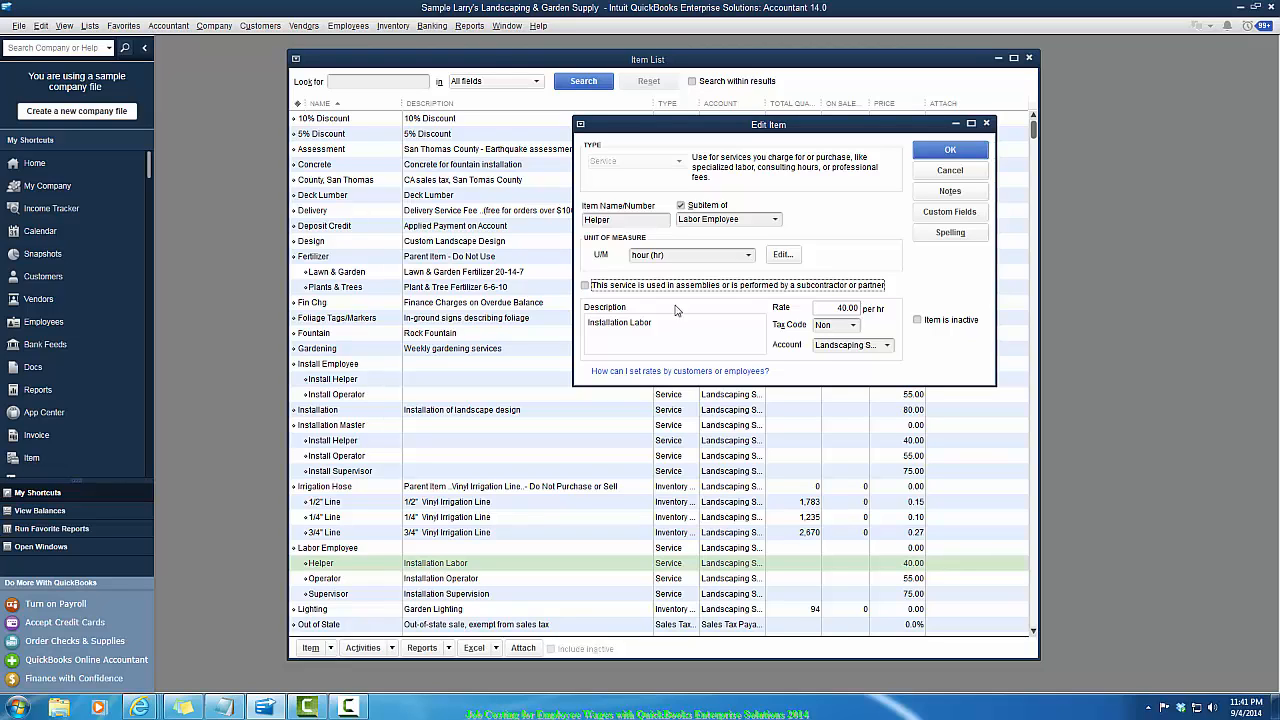
{"action": "left_click", "coordinate": [828, 307]}
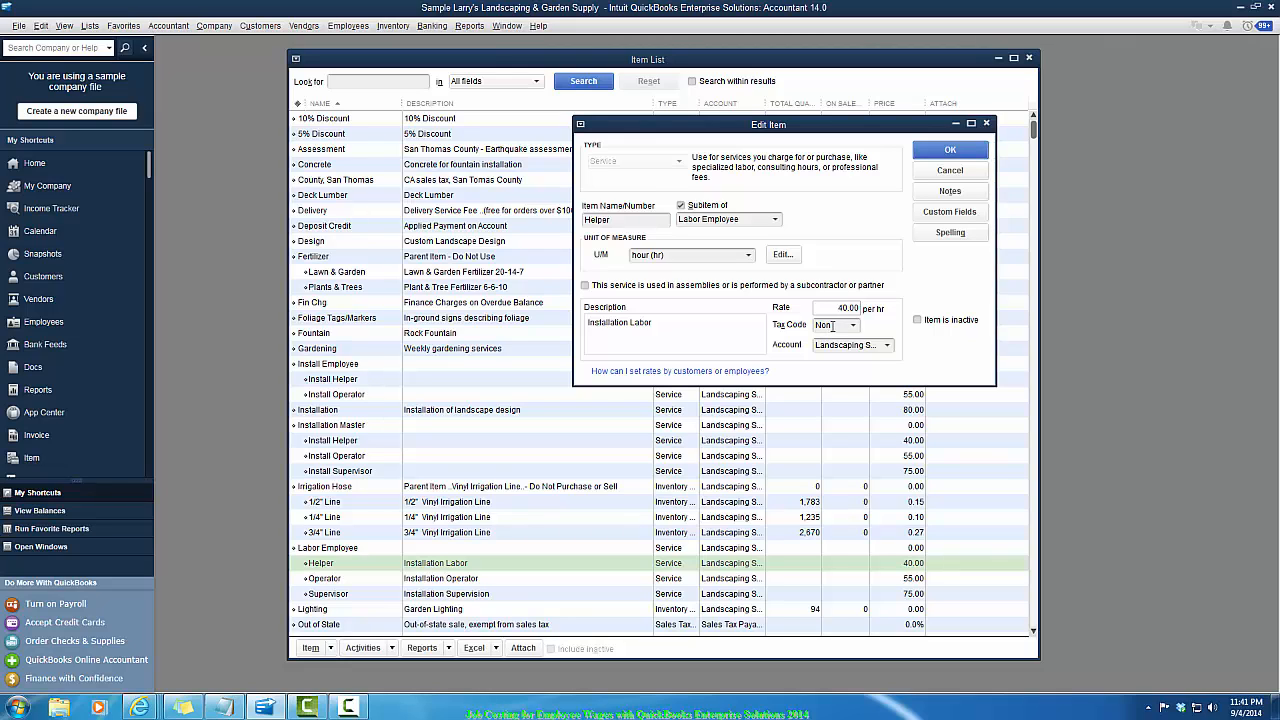
{"action": "left_click", "coordinate": [834, 325]}
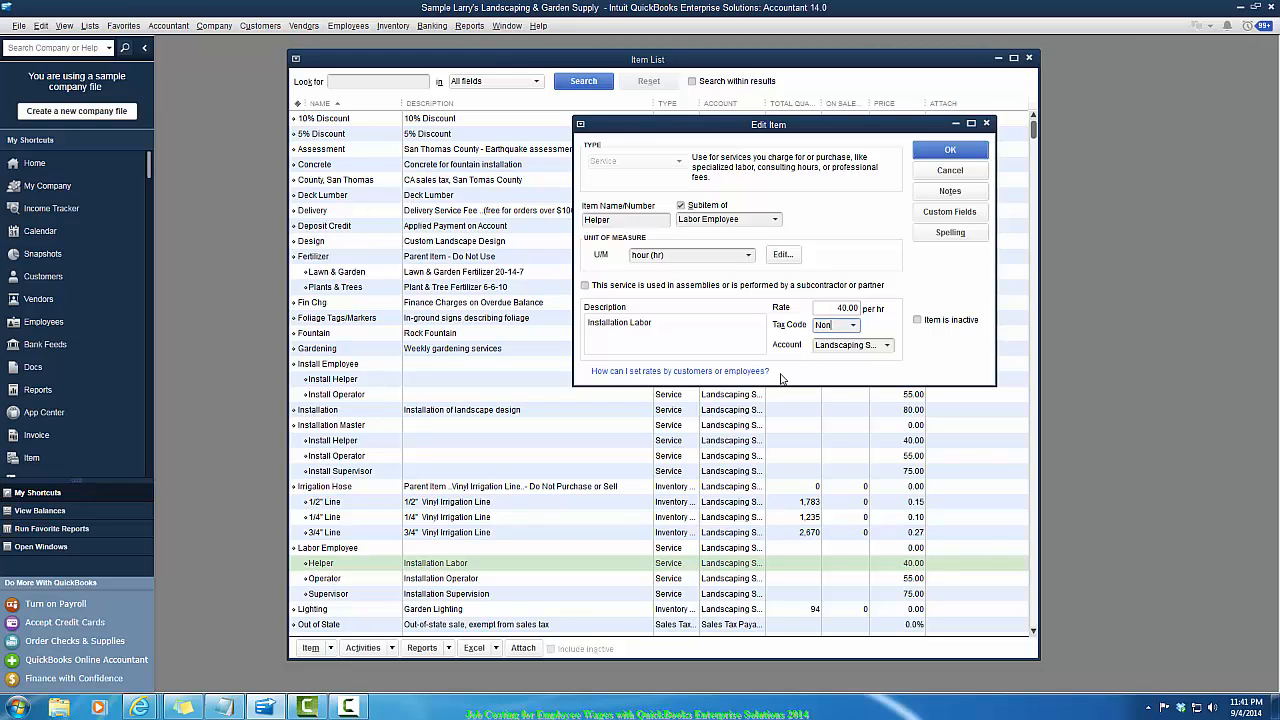
{"action": "left_click", "coordinate": [886, 345]}
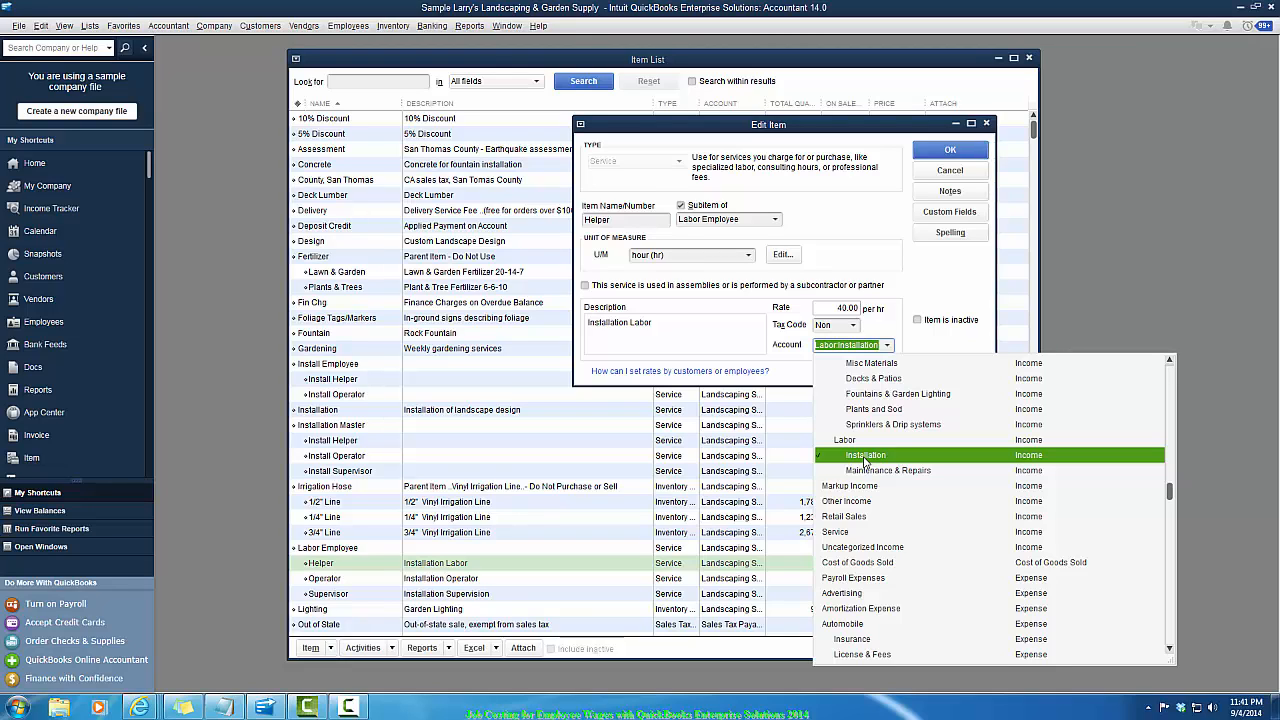
{"action": "left_click", "coordinate": [865, 459]}
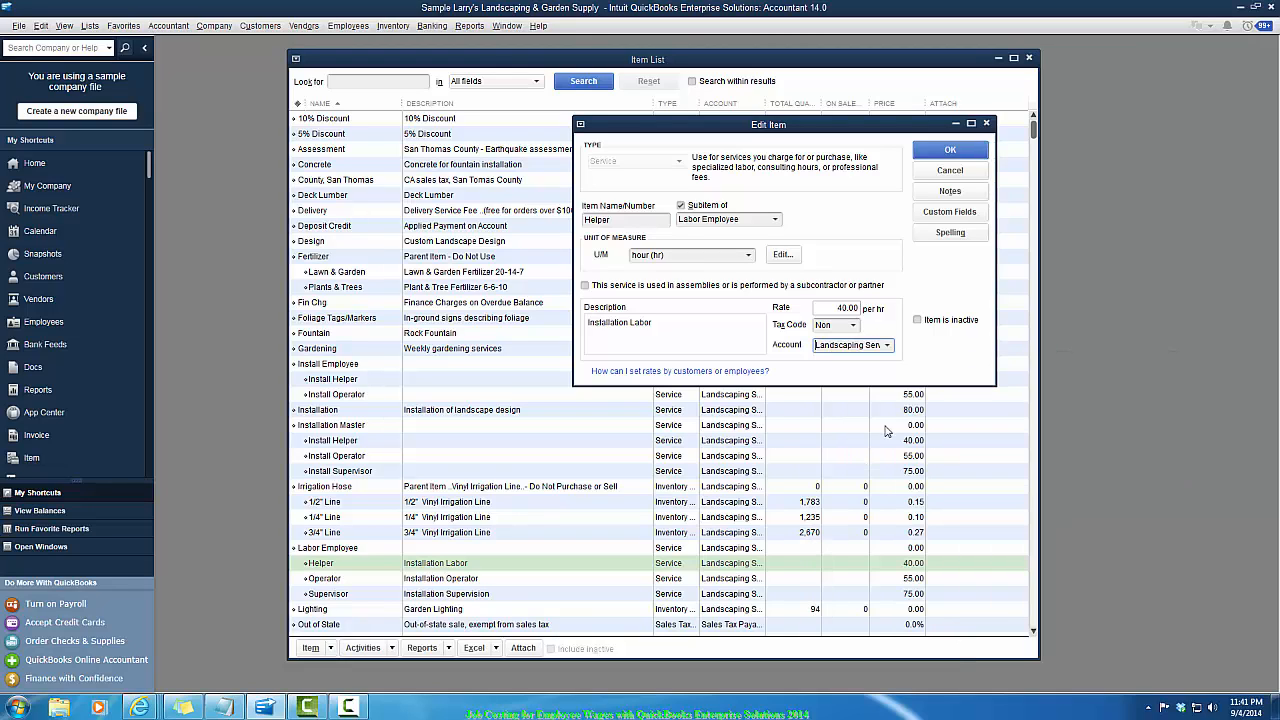
{"action": "left_click", "coordinate": [944, 151]}
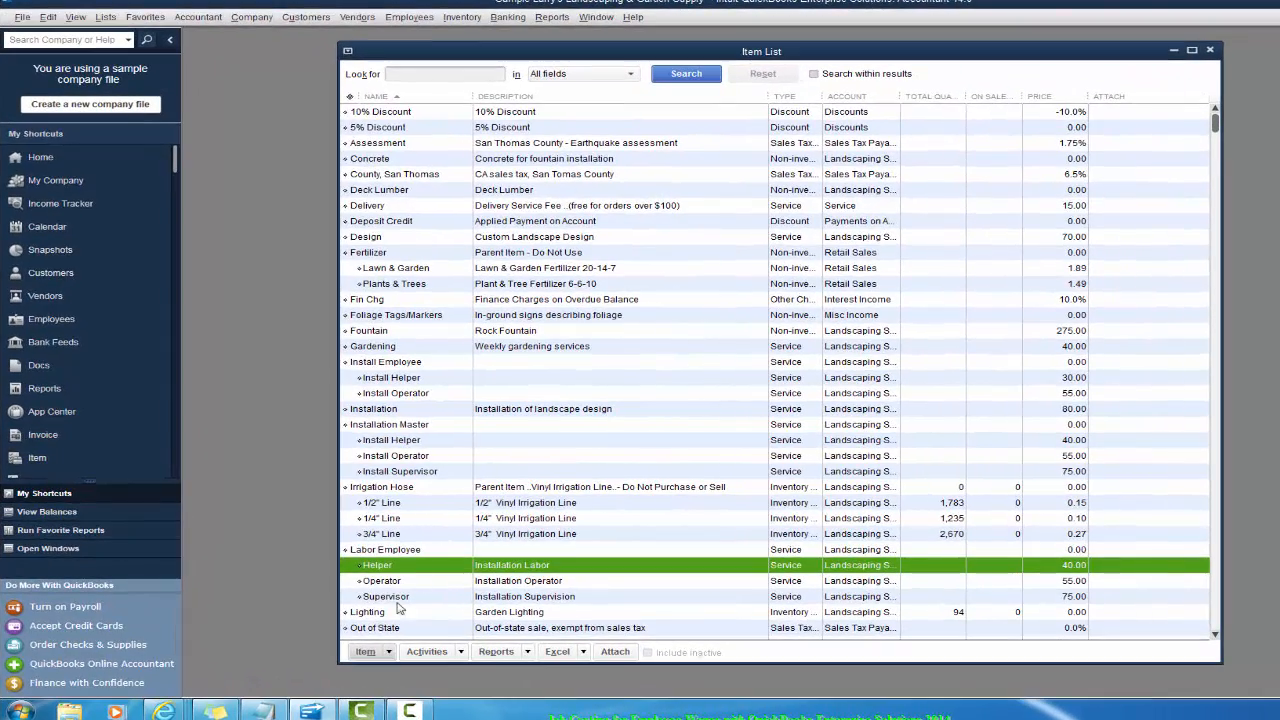
{"action": "left_click", "coordinate": [366, 651]}
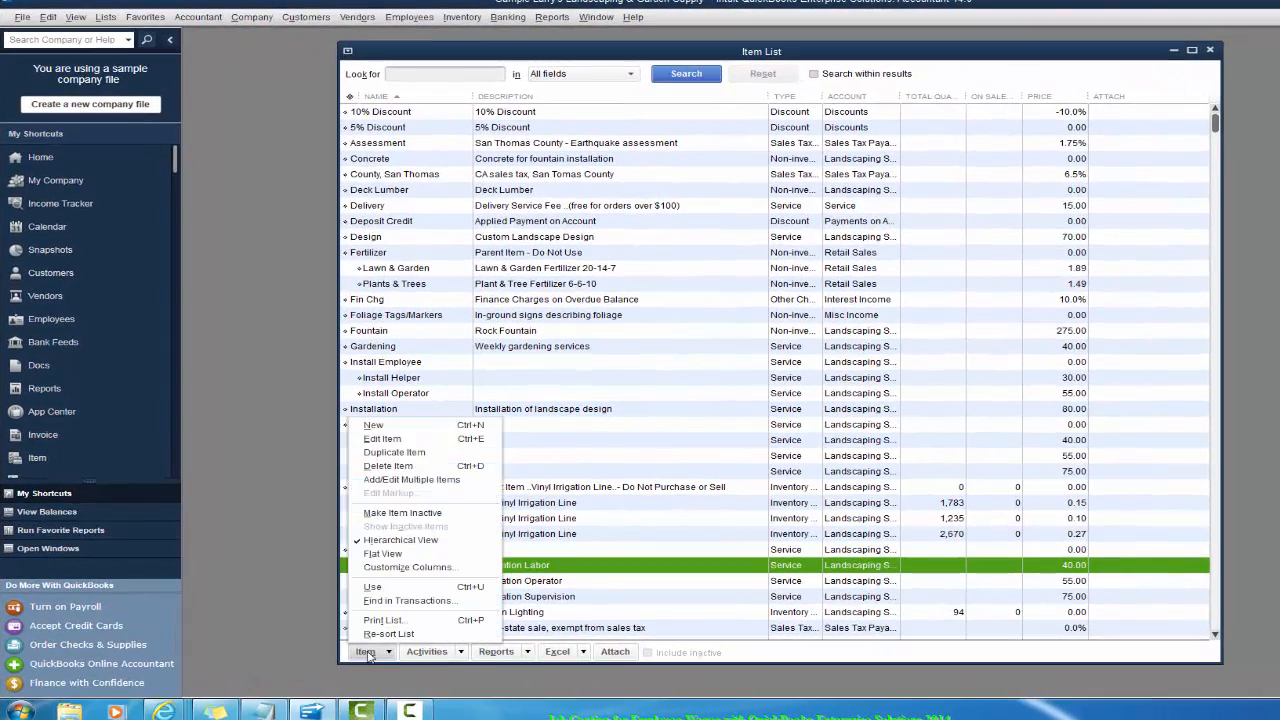
{"action": "left_click", "coordinate": [400, 426]}
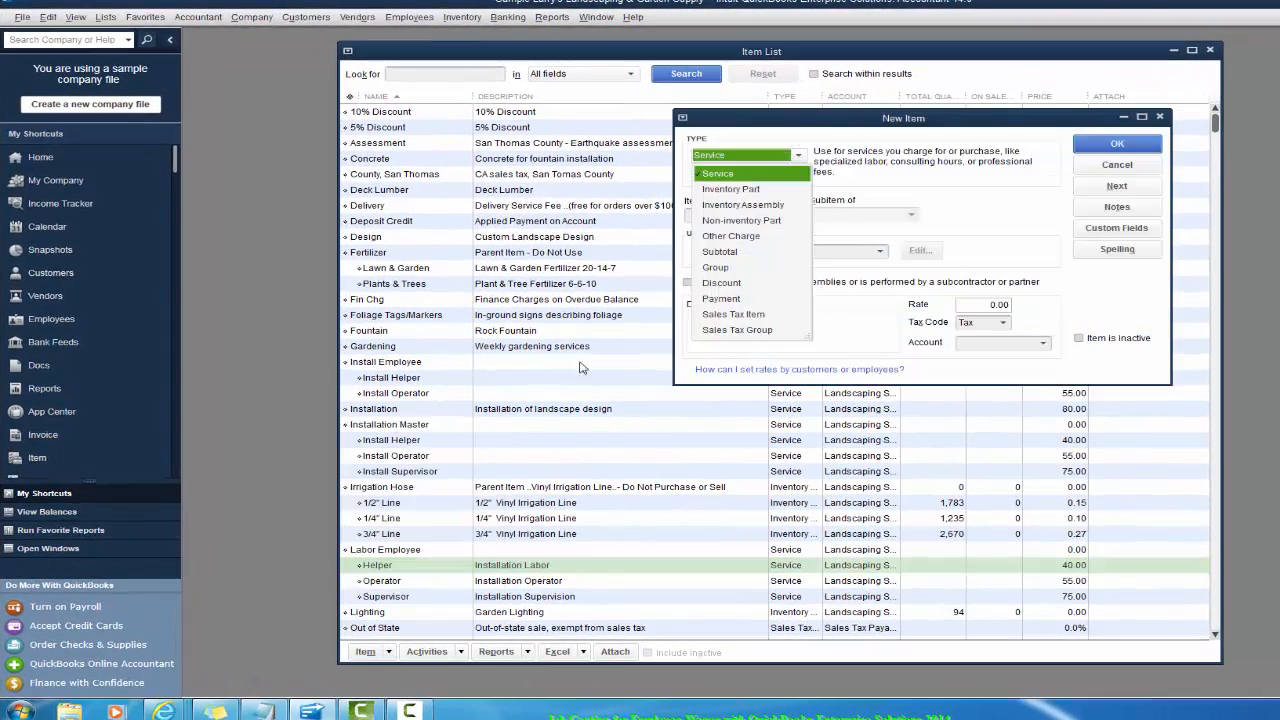
{"action": "left_click", "coordinate": [741, 176]}
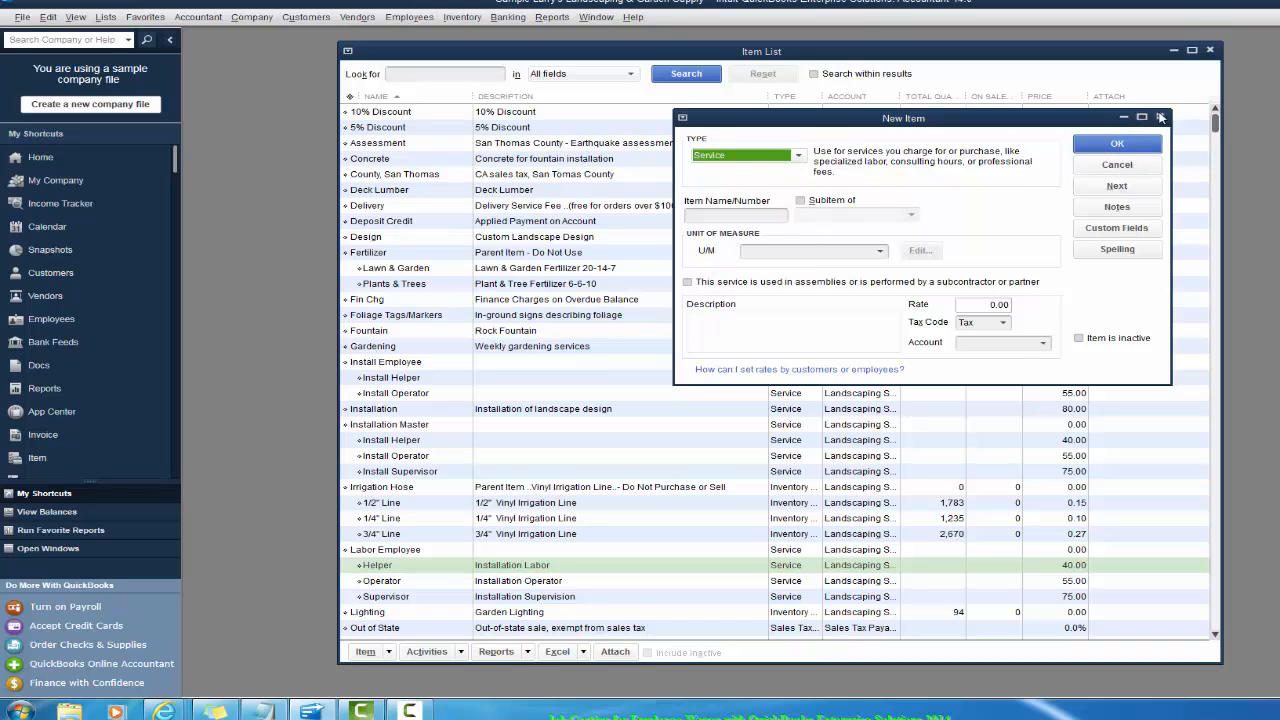
{"action": "left_click", "coordinate": [1160, 117]}
- Clear the Operator item's assemblies/subcontractor option, keep its account as Landscaping Services:Labor:Installation, and save it
{"action": "double_click", "coordinate": [380, 588]}
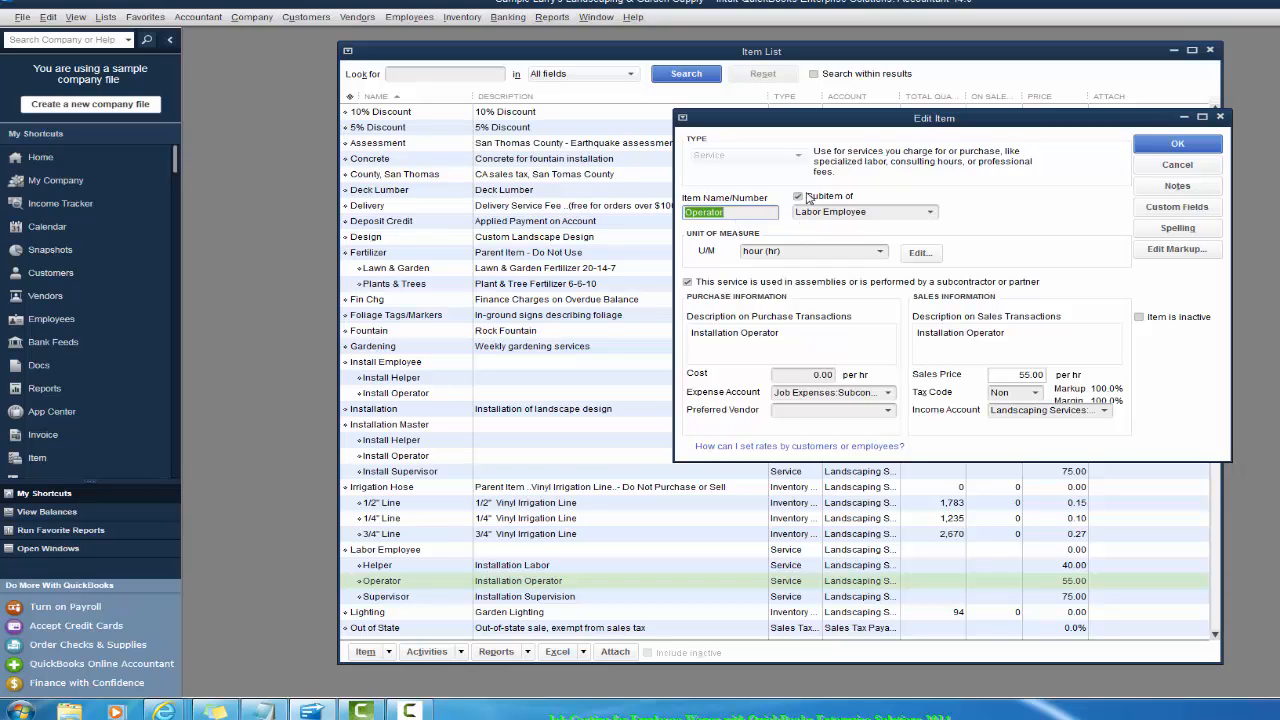
{"action": "left_click", "coordinate": [880, 212]}
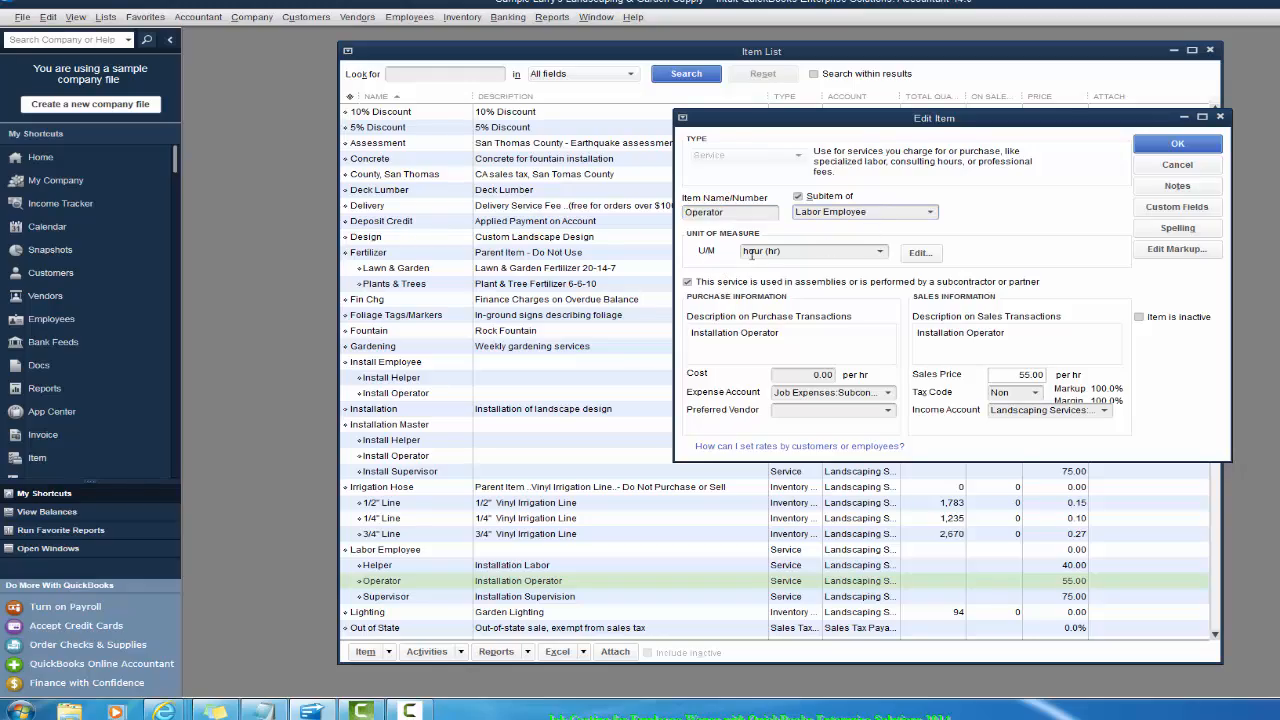
{"action": "left_click", "coordinate": [798, 250]}
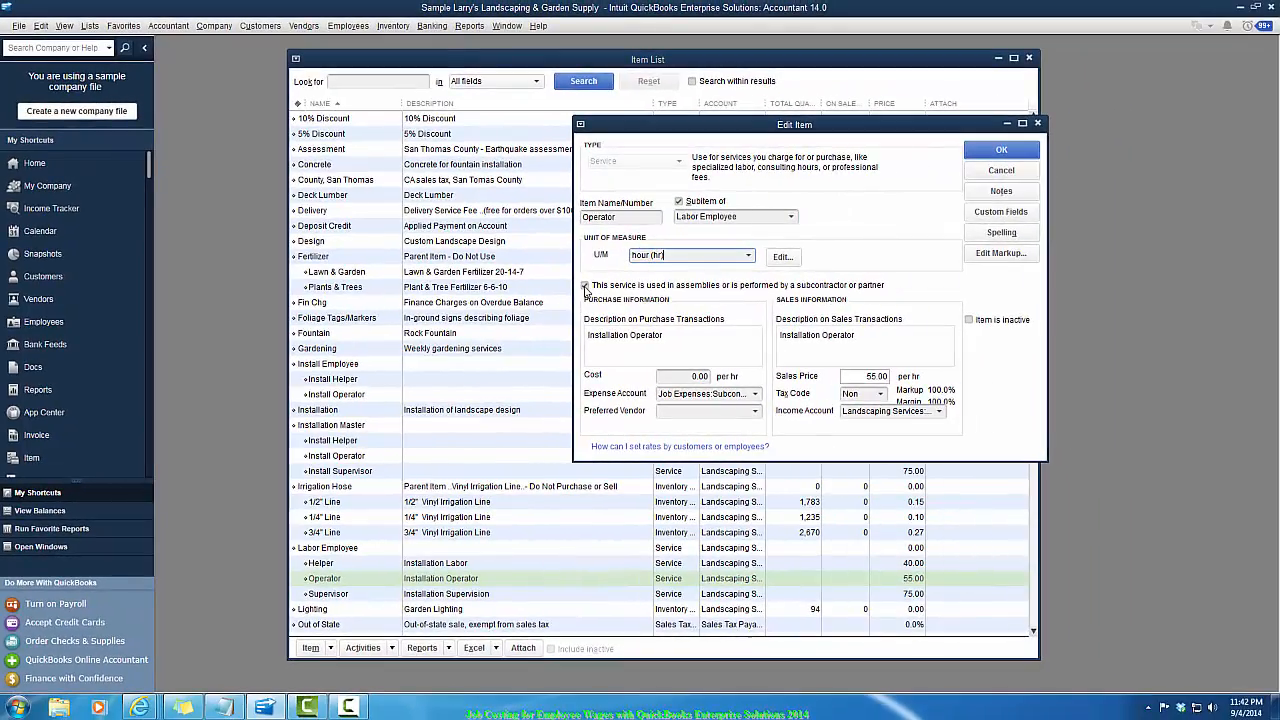
{"action": "left_click", "coordinate": [585, 287]}
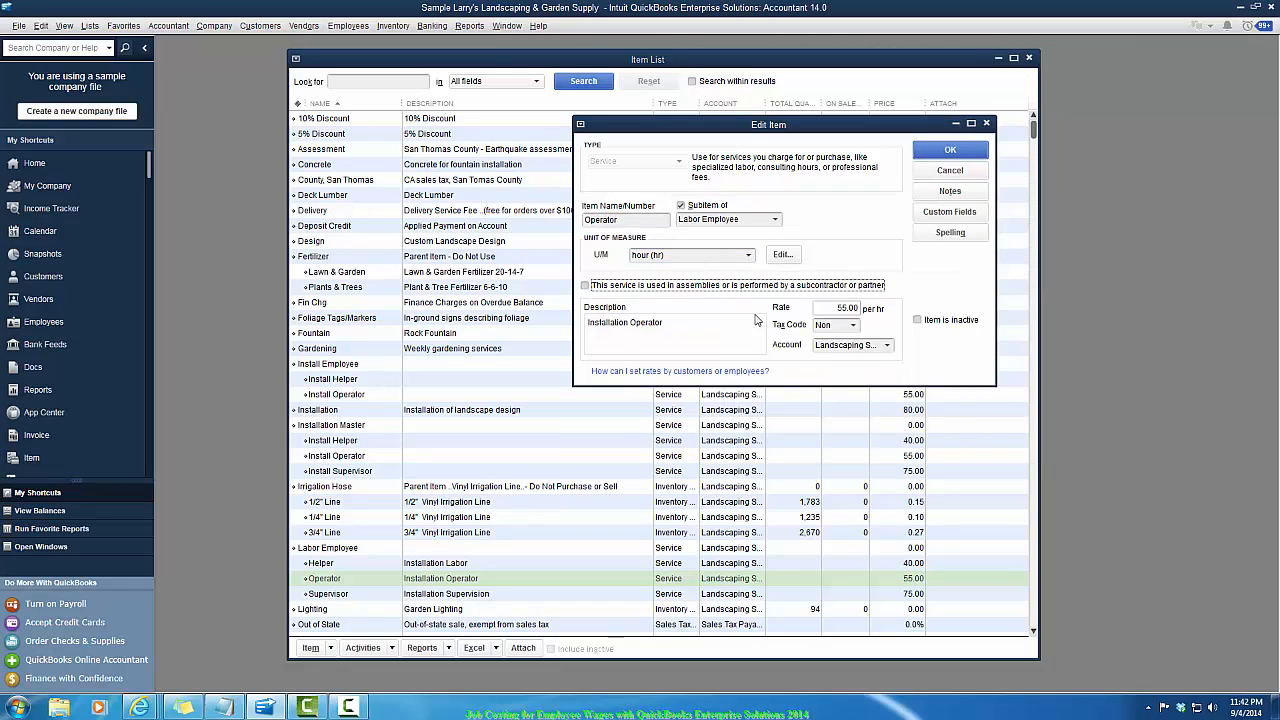
{"action": "left_click", "coordinate": [832, 307]}
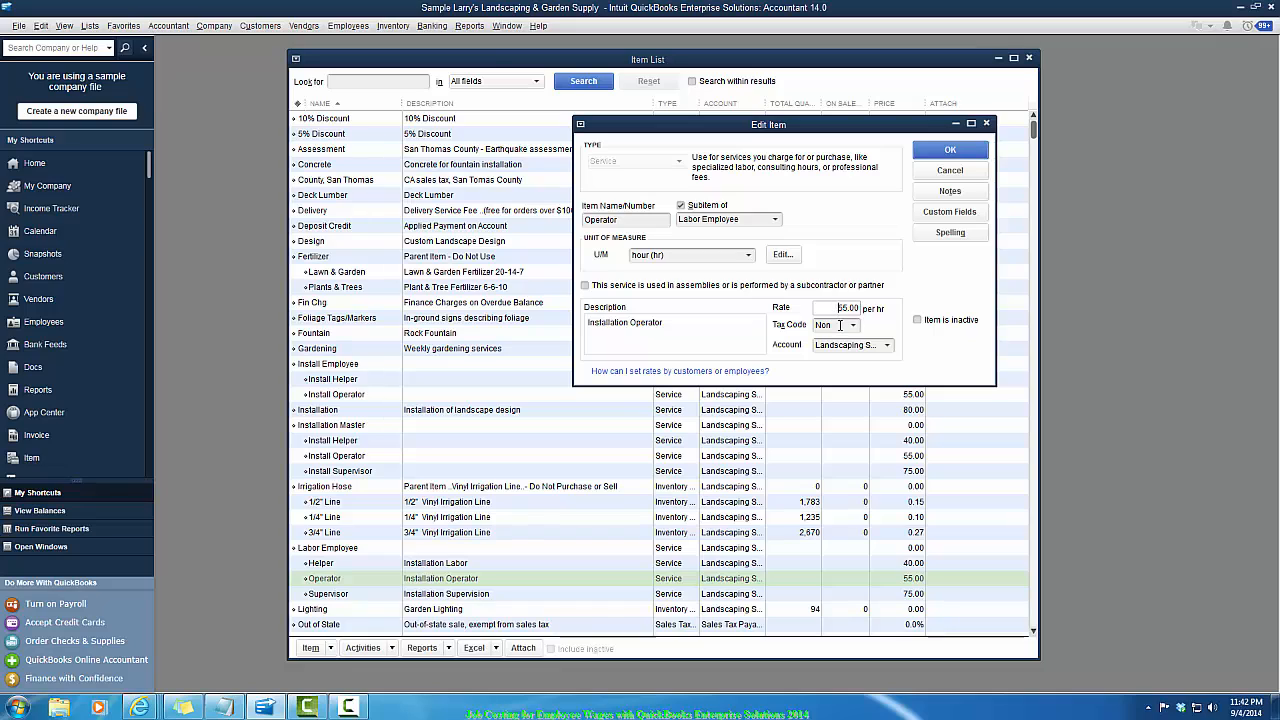
{"action": "left_click", "coordinate": [840, 325]}
{"action": "left_click", "coordinate": [887, 347]}
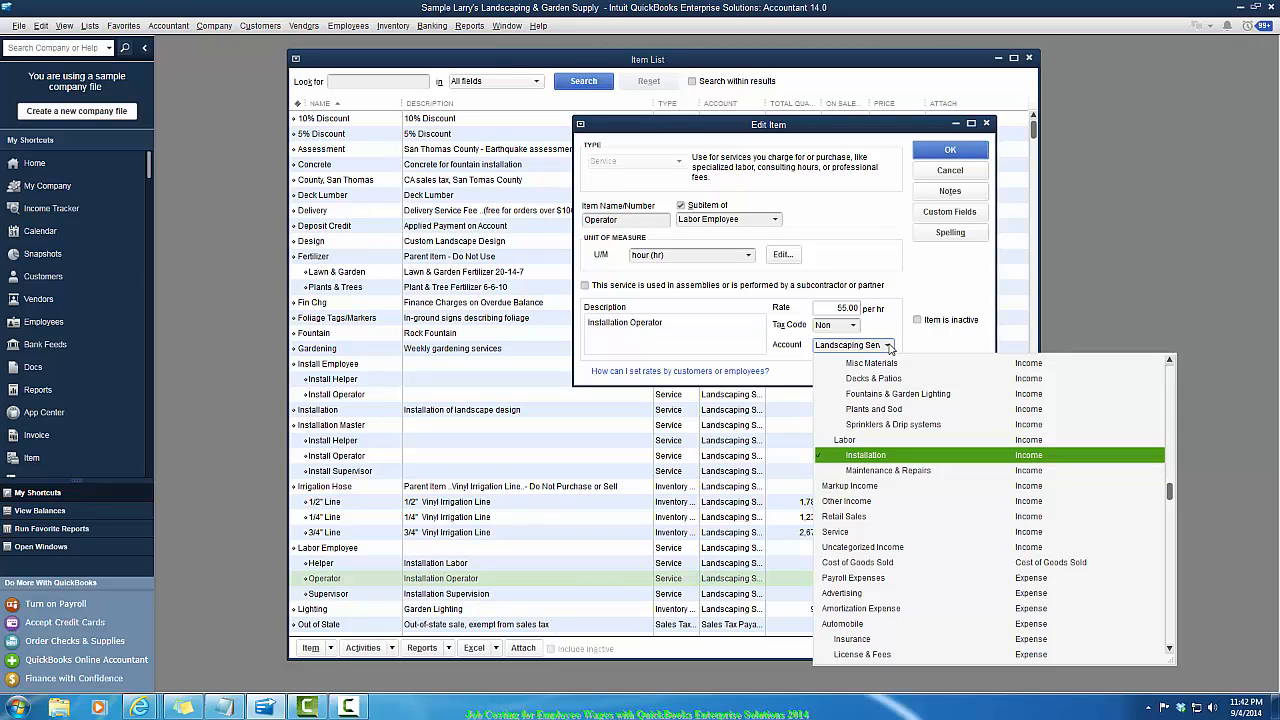
{"action": "key", "text": "Return"}
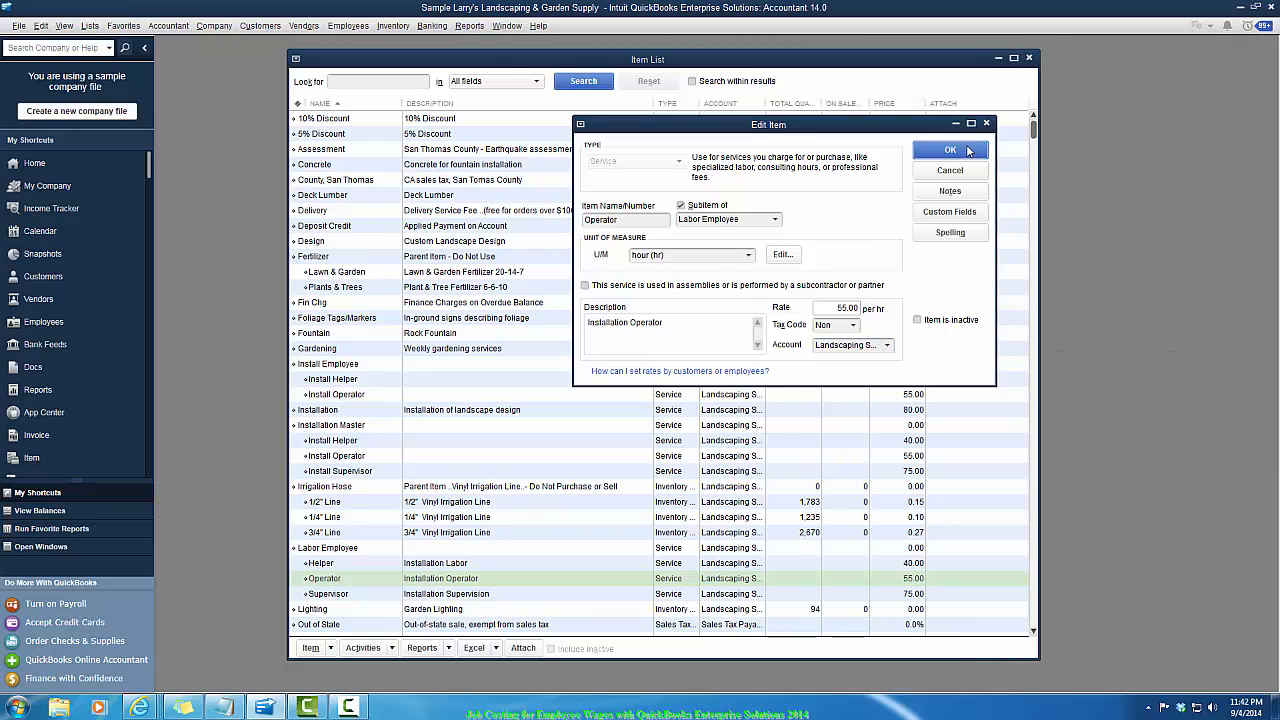
{"action": "key", "text": "Return"}
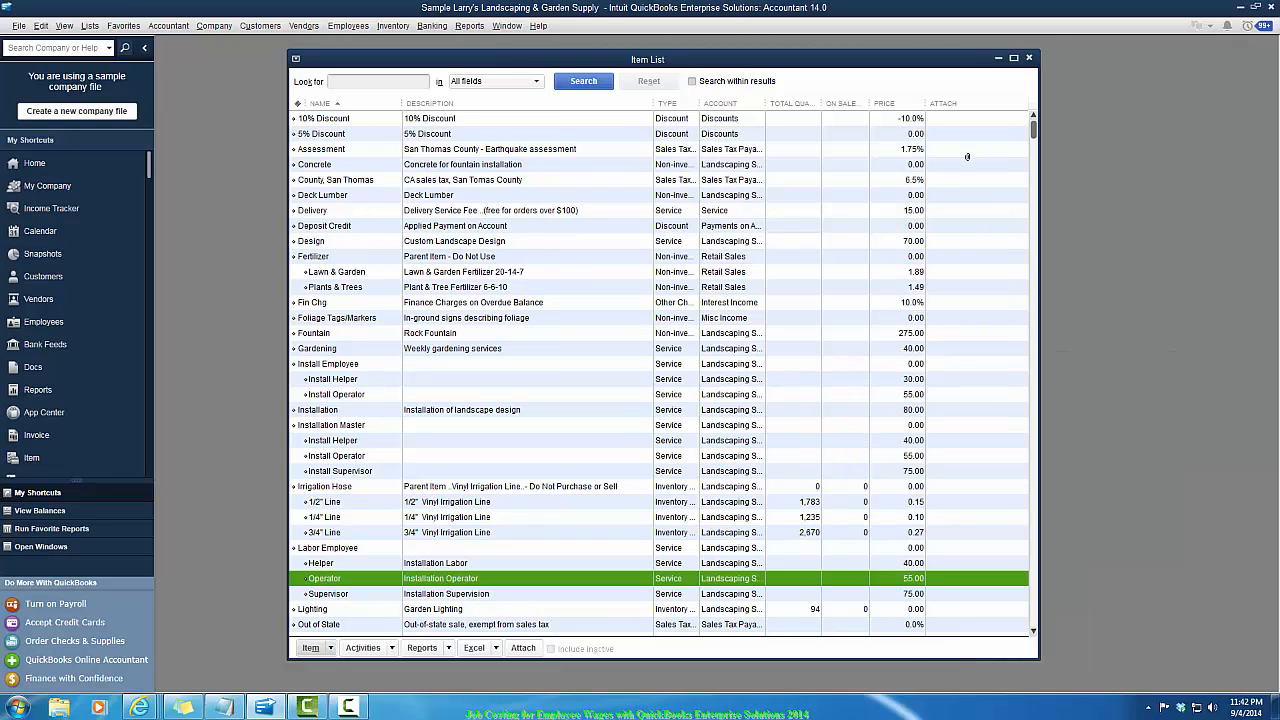
{"action": "left_click", "coordinate": [310, 648]}
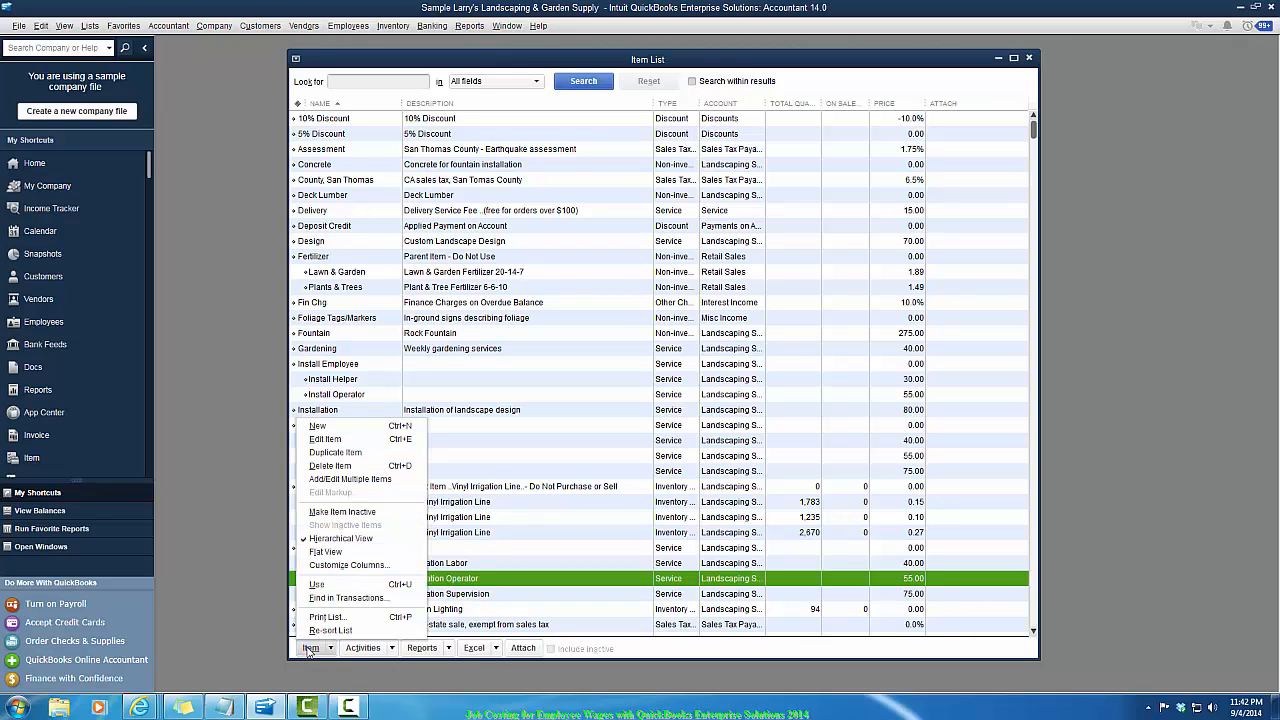
{"action": "left_click", "coordinate": [343, 427]}
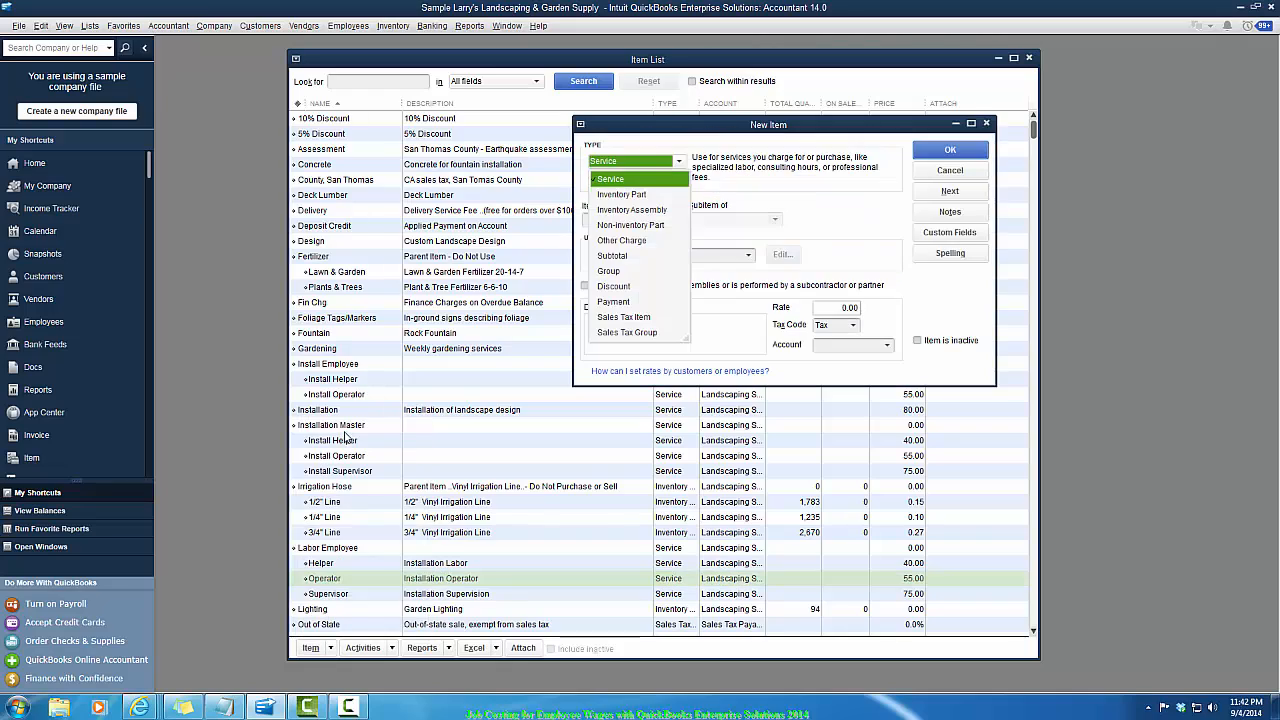
{"action": "left_click", "coordinate": [636, 180]}
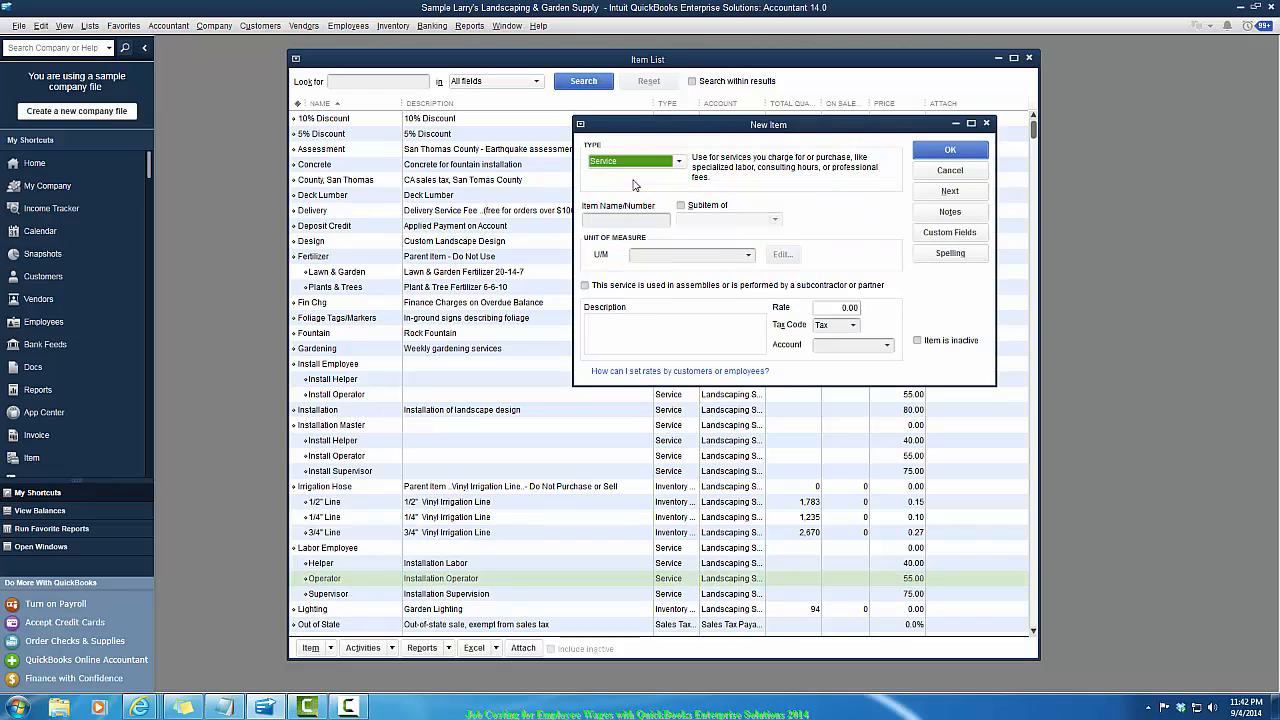
{"action": "left_click", "coordinate": [986, 124]}
- Clear the Supervisor item's assemblies/subcontractor option, save it, and close the Item List
{"action": "double_click", "coordinate": [345, 593]}
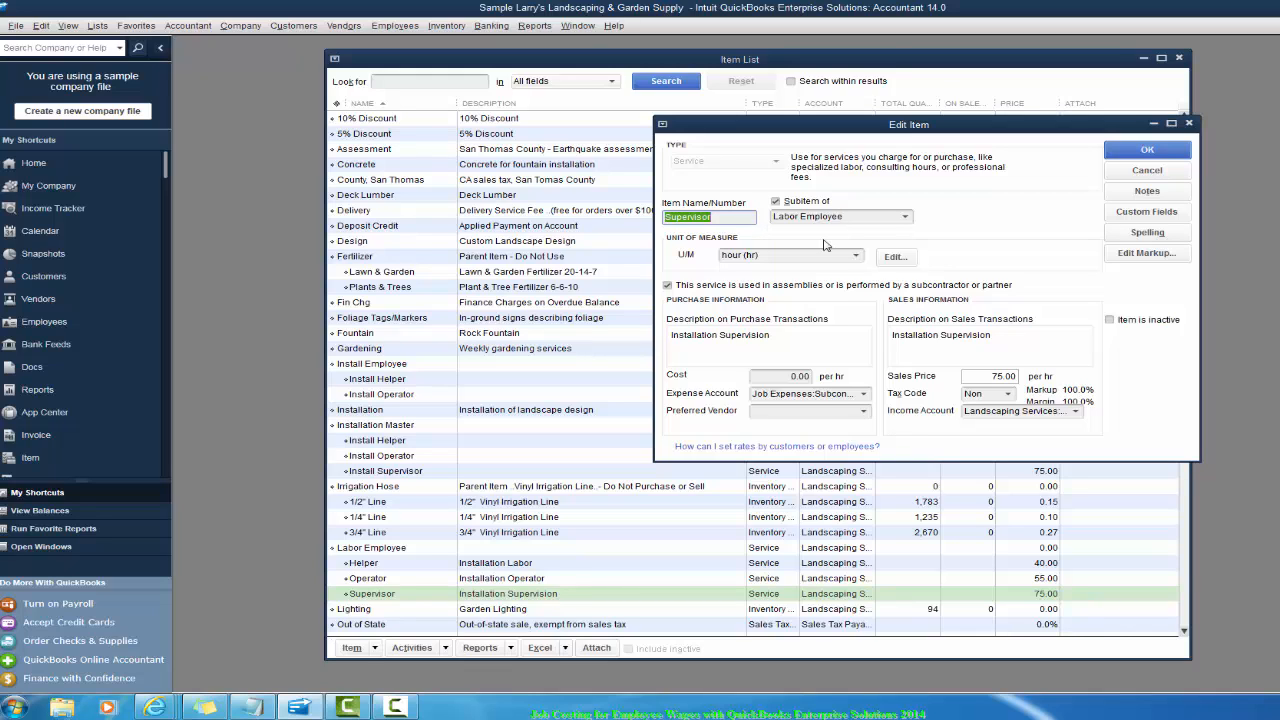
{"action": "left_click", "coordinate": [667, 287]}
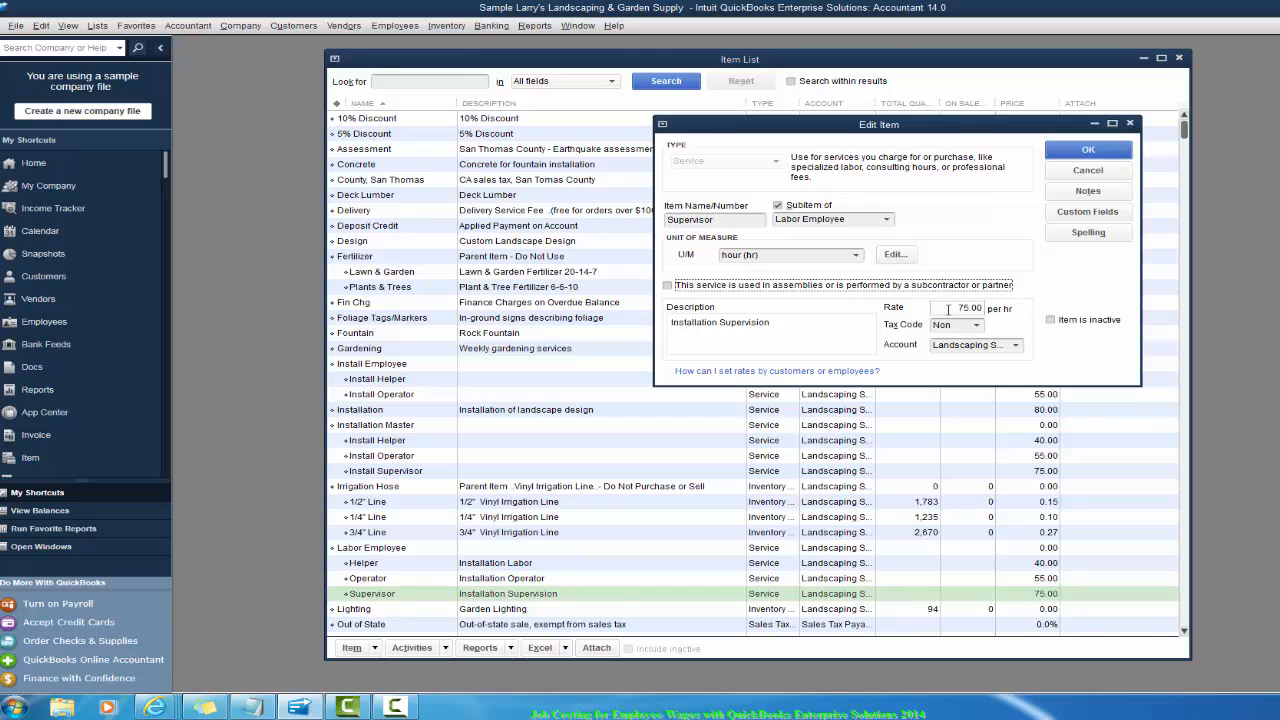
{"action": "left_click", "coordinate": [948, 309]}
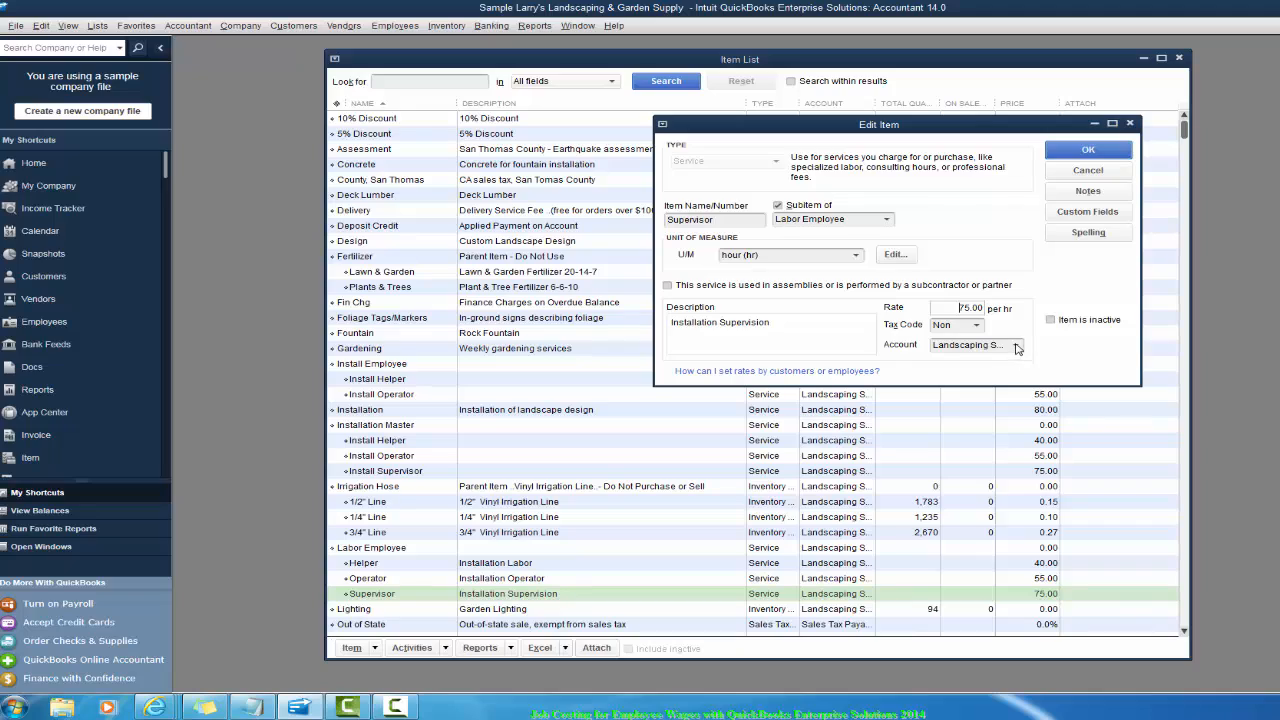
{"action": "left_click", "coordinate": [1016, 345]}
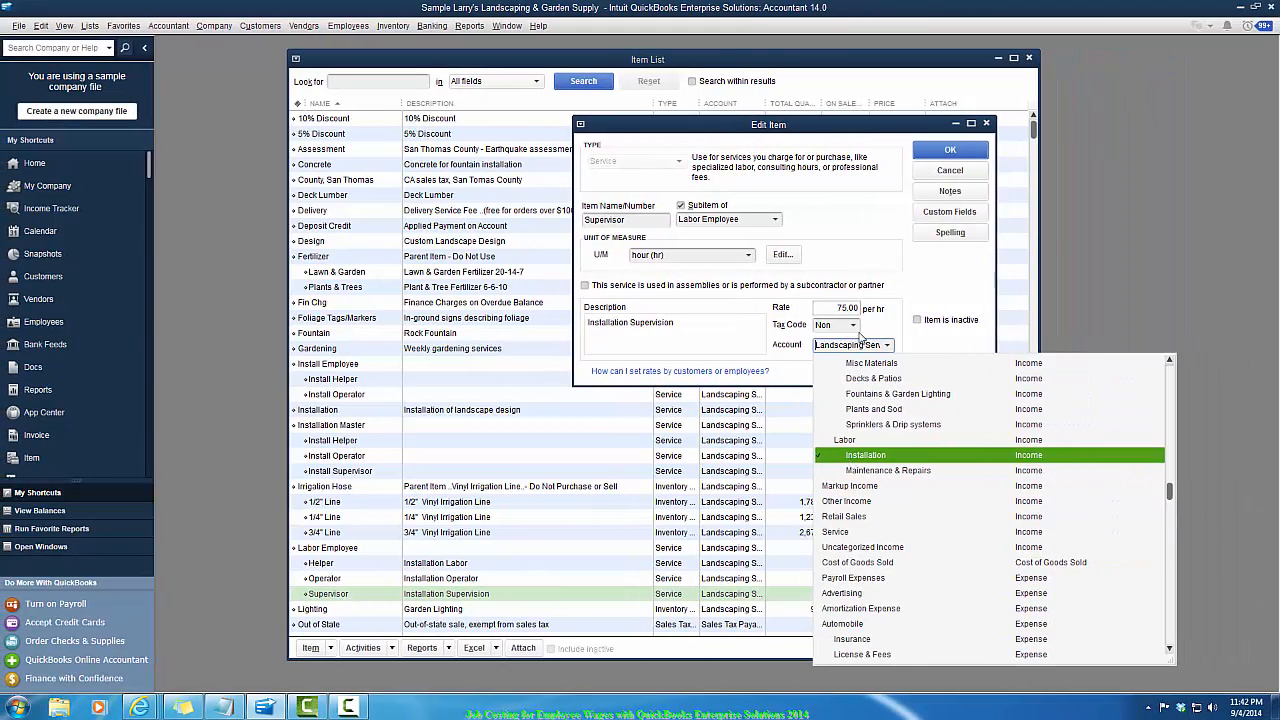
{"action": "left_click", "coordinate": [918, 340]}
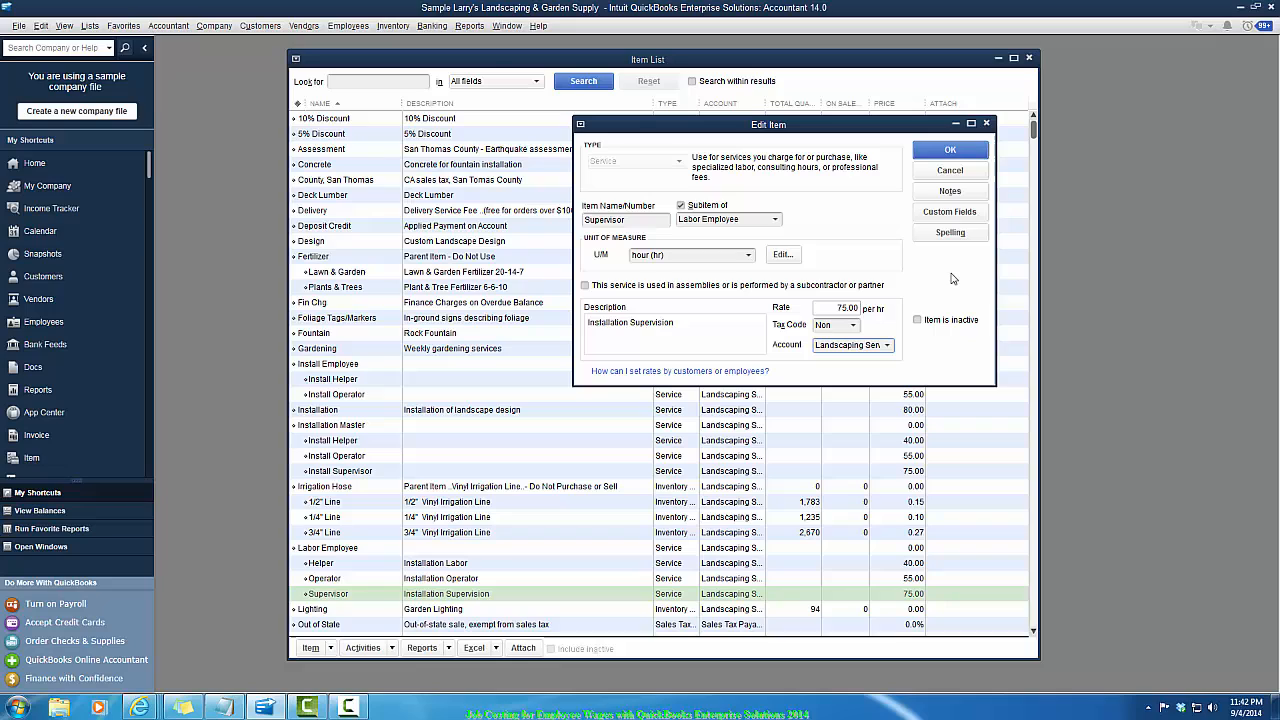
{"action": "left_click", "coordinate": [946, 150]}
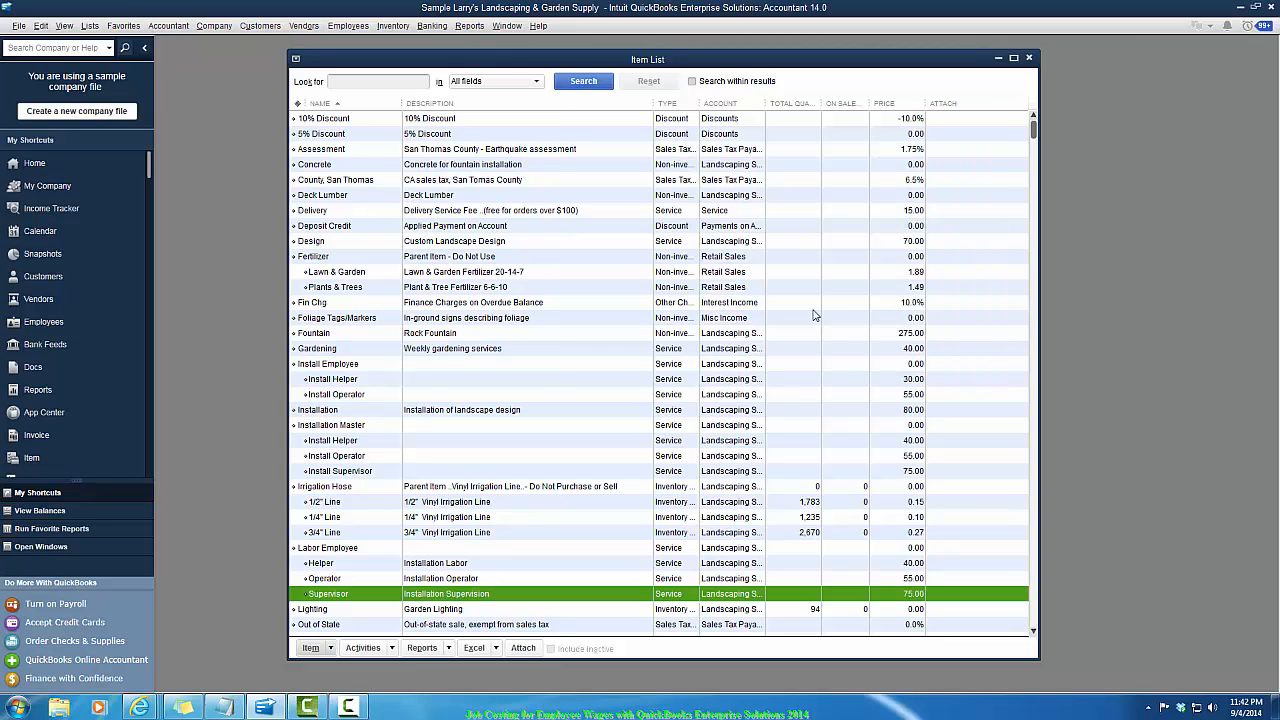
{"action": "left_click", "coordinate": [1031, 59]}
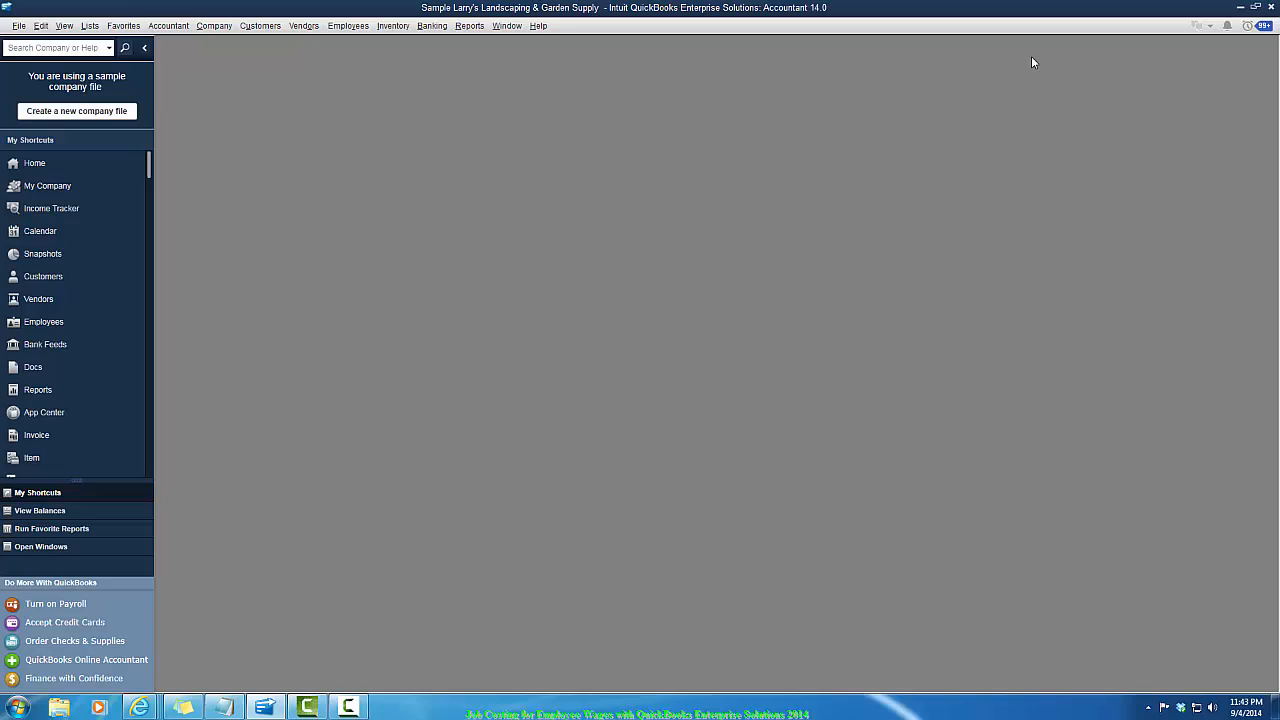
- Open the Employee Center and reposition its window
{"action": "left_click", "coordinate": [340, 28]}
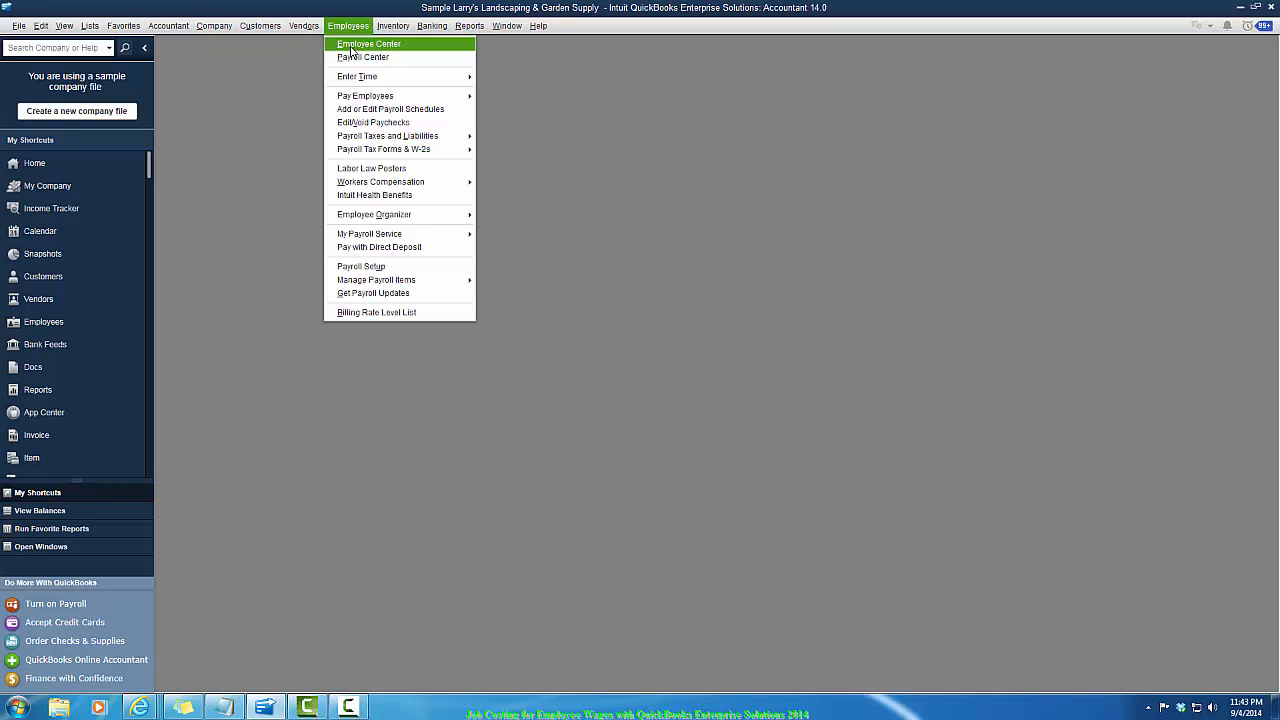
{"action": "left_click", "coordinate": [352, 45]}
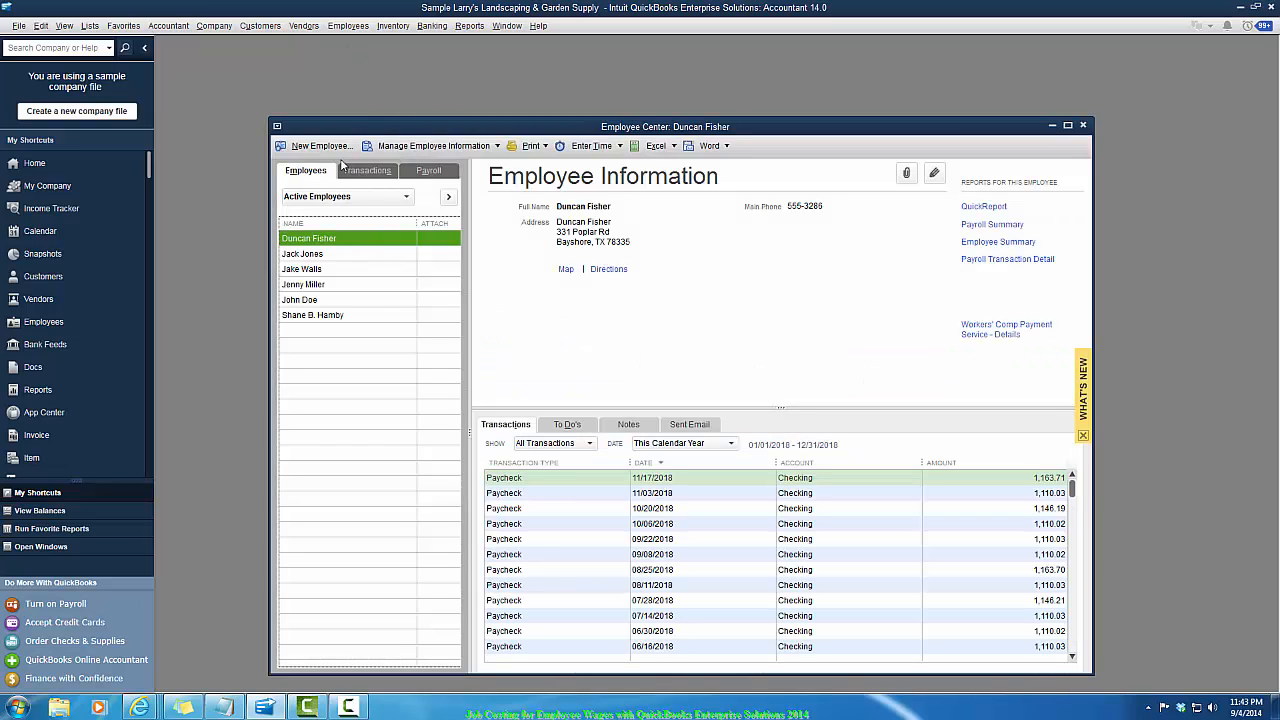
{"action": "left_click_drag", "start_coordinate": [426, 127], "coordinate": [469, 95]}
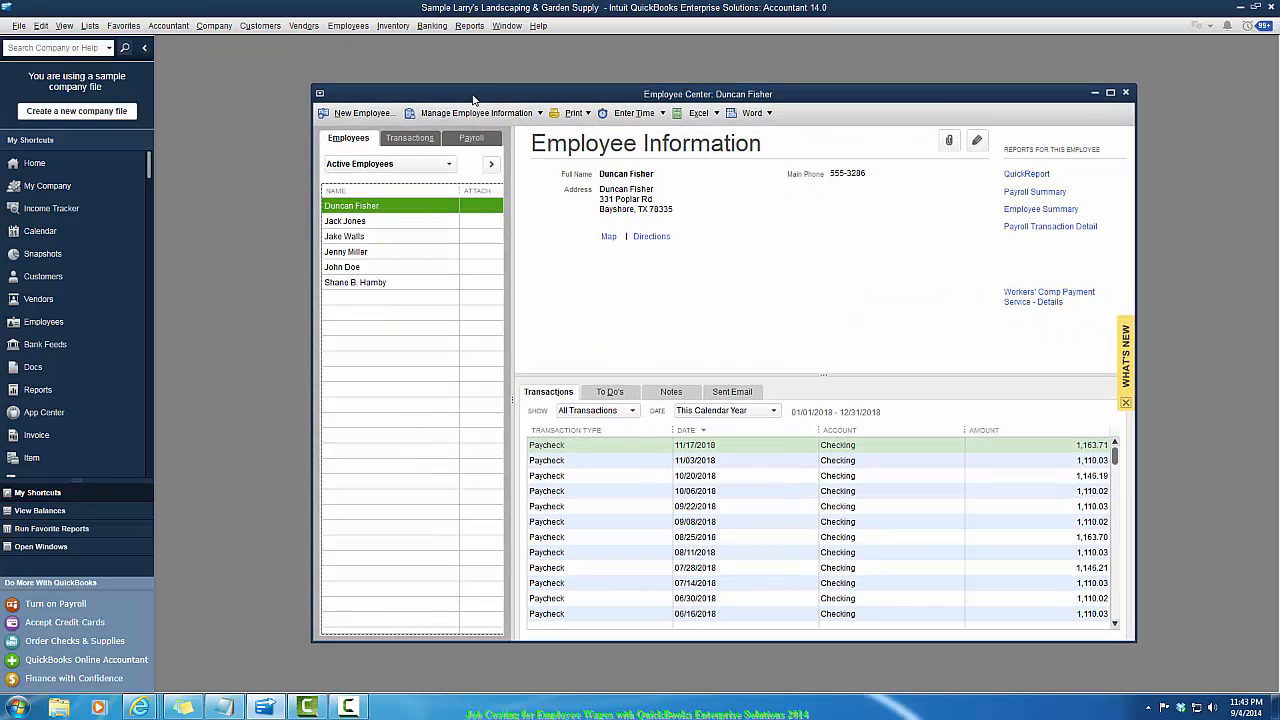
- Open the first employee's record and review the payroll info settings, including the time-data paycheck option, then close it
{"action": "double_click", "coordinate": [383, 209]}
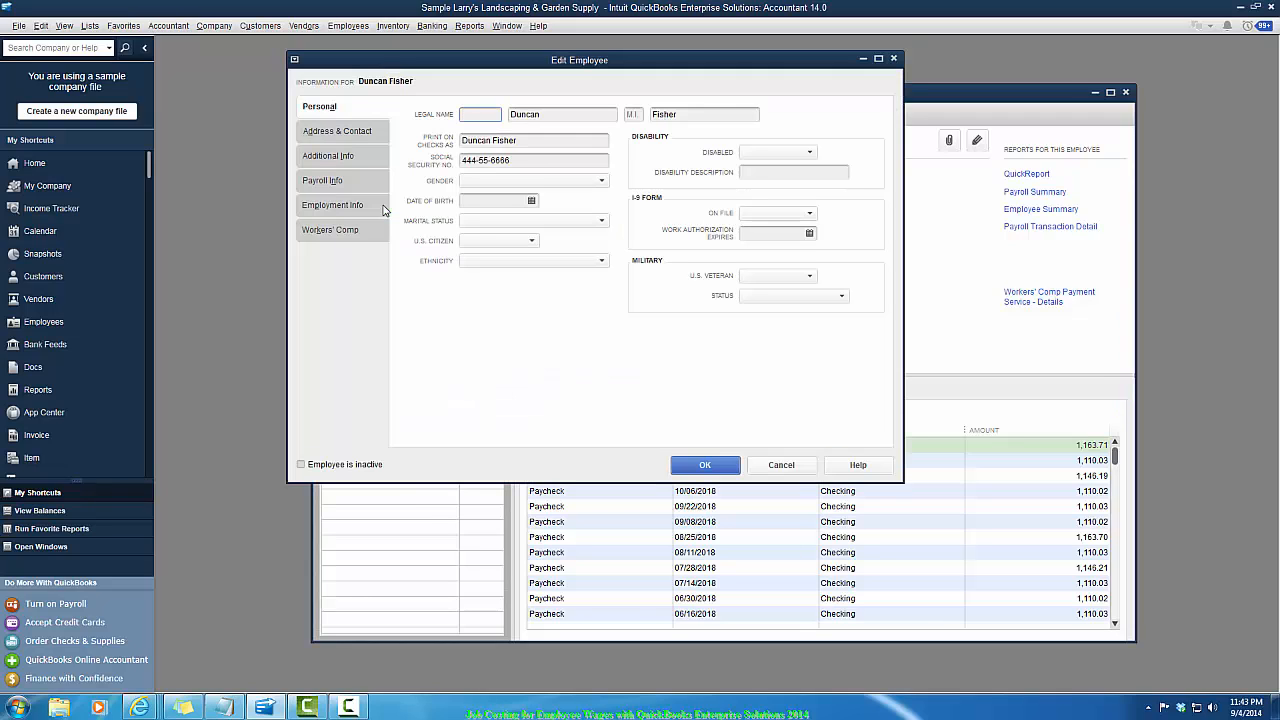
{"action": "left_click_drag", "start_coordinate": [453, 58], "coordinate": [700, 102]}
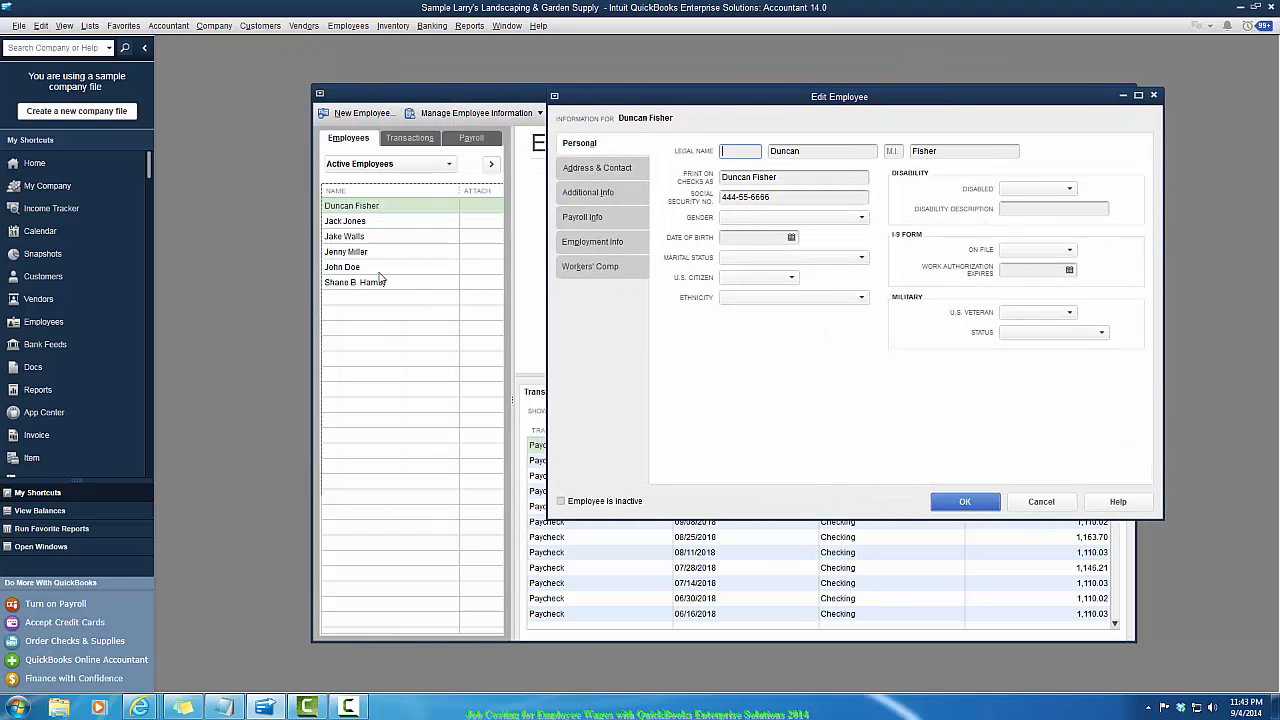
{"action": "left_click", "coordinate": [584, 219]}
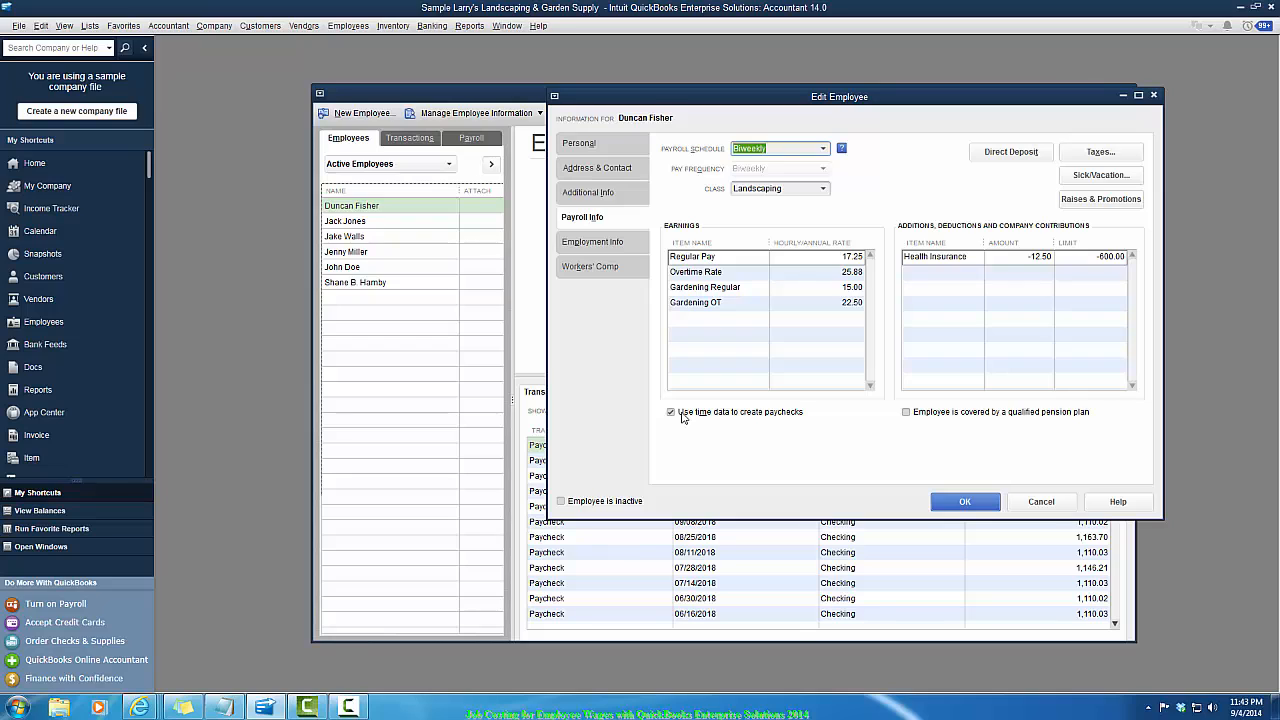
{"action": "left_click", "coordinate": [962, 502]}
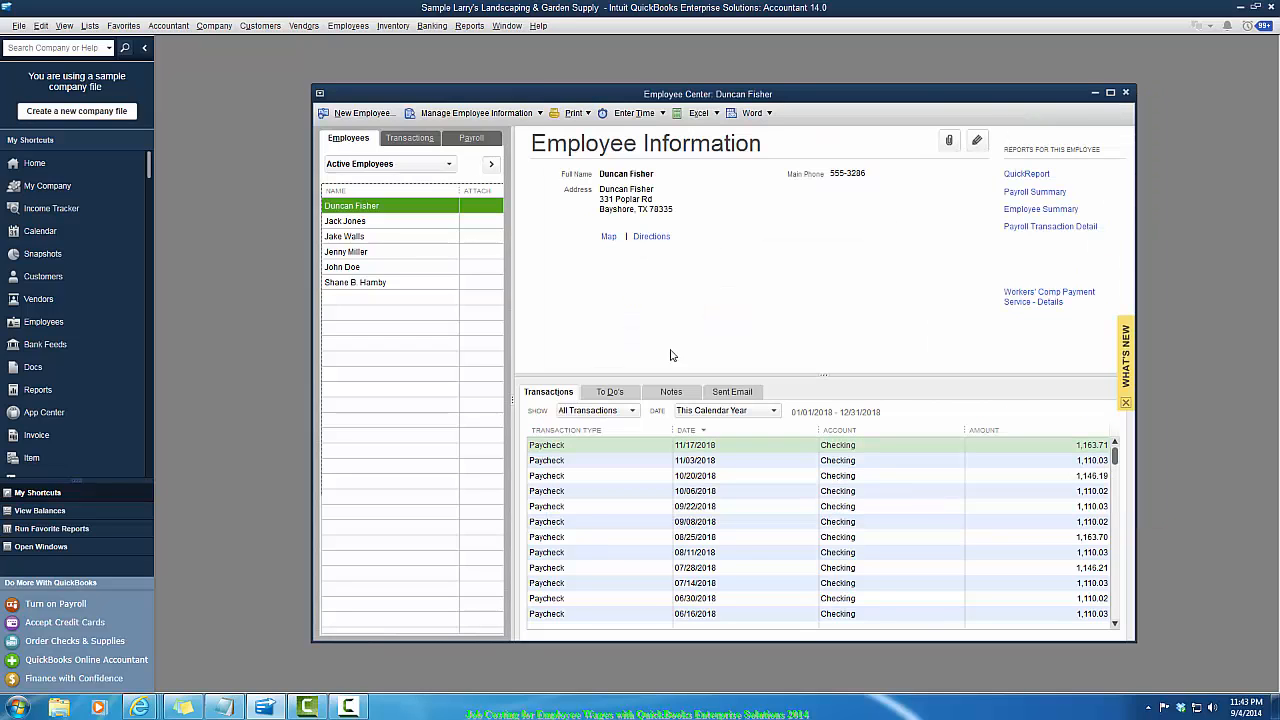
- Review the payroll info settings of the second and third employees, closing each record
{"action": "double_click", "coordinate": [377, 222]}
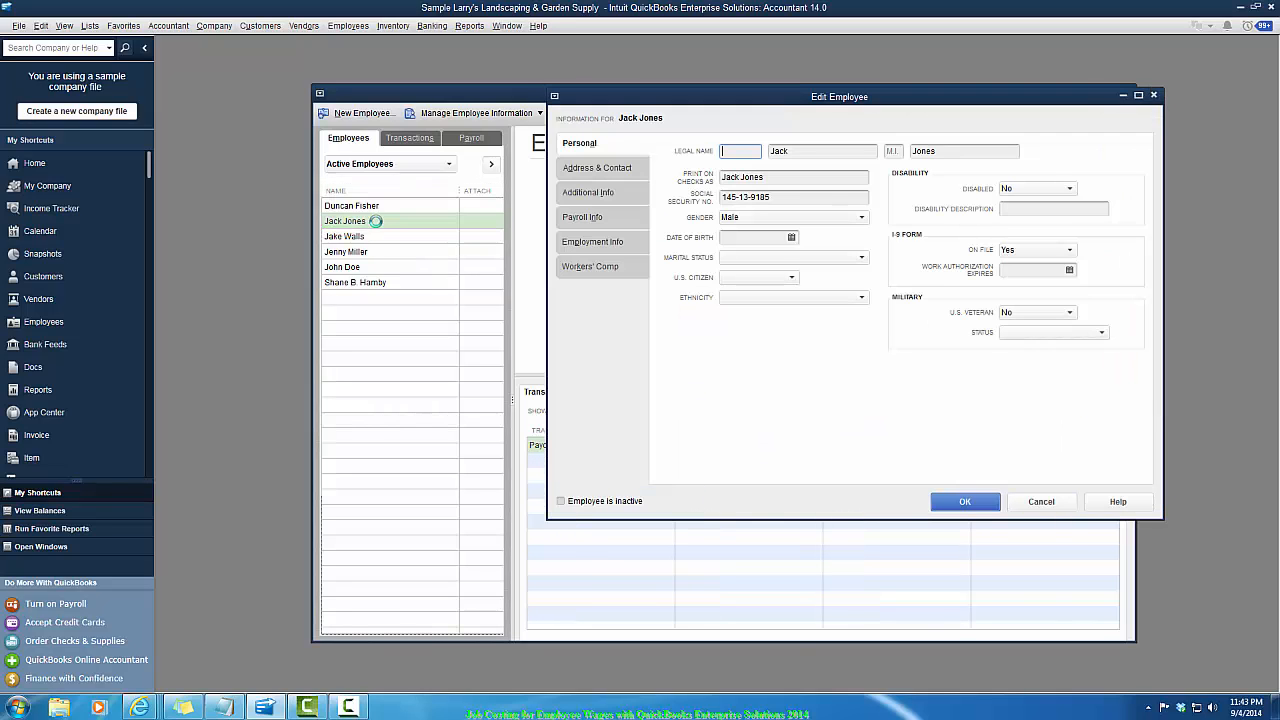
{"action": "left_click", "coordinate": [585, 218]}
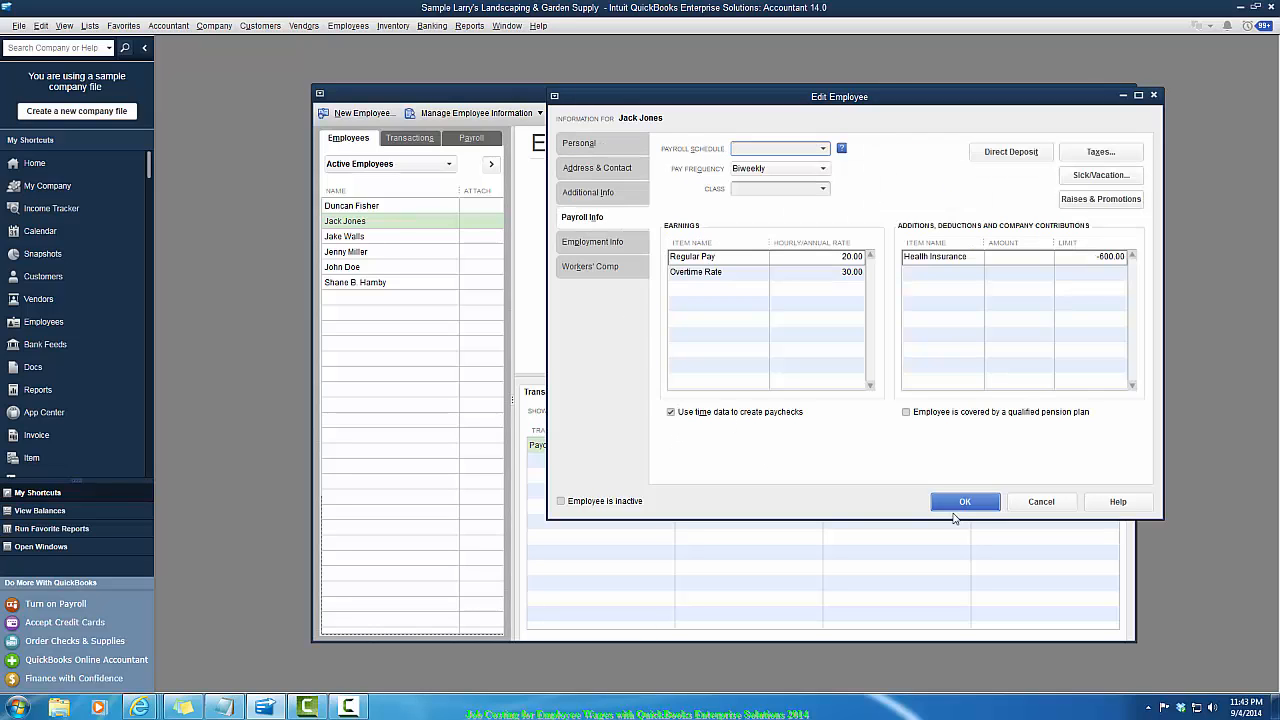
{"action": "left_click", "coordinate": [958, 501]}
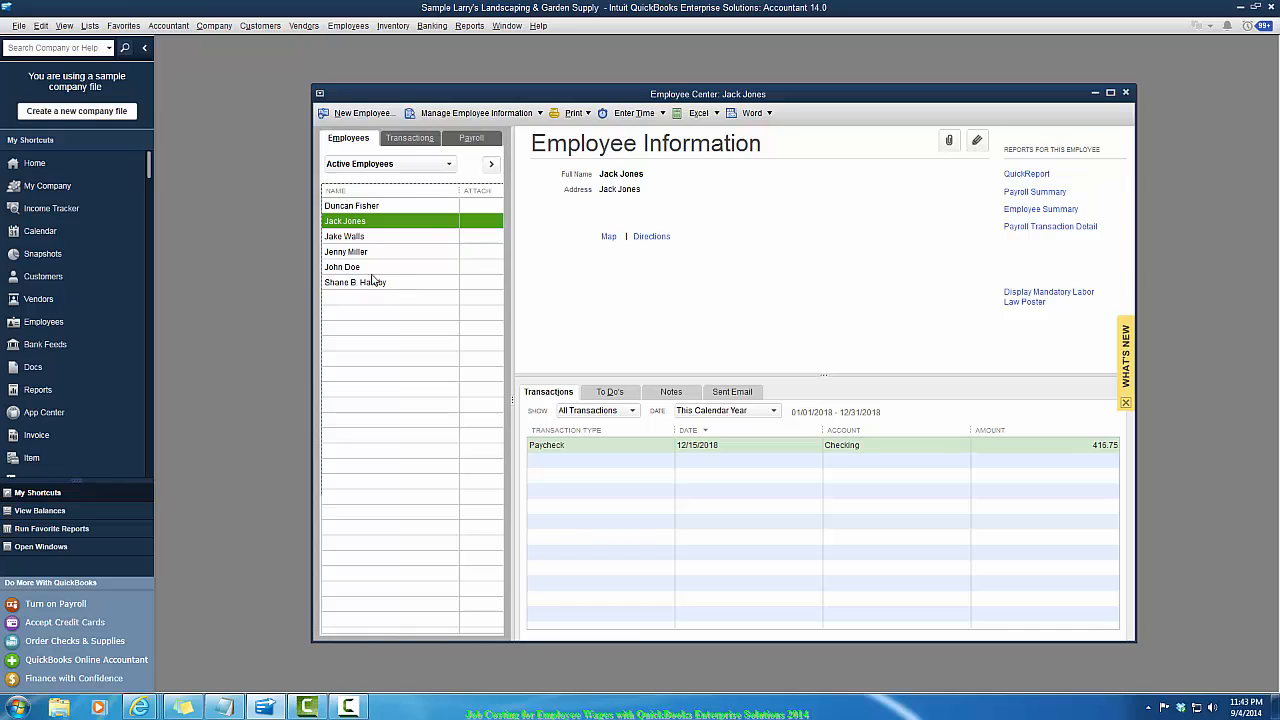
{"action": "double_click", "coordinate": [360, 236]}
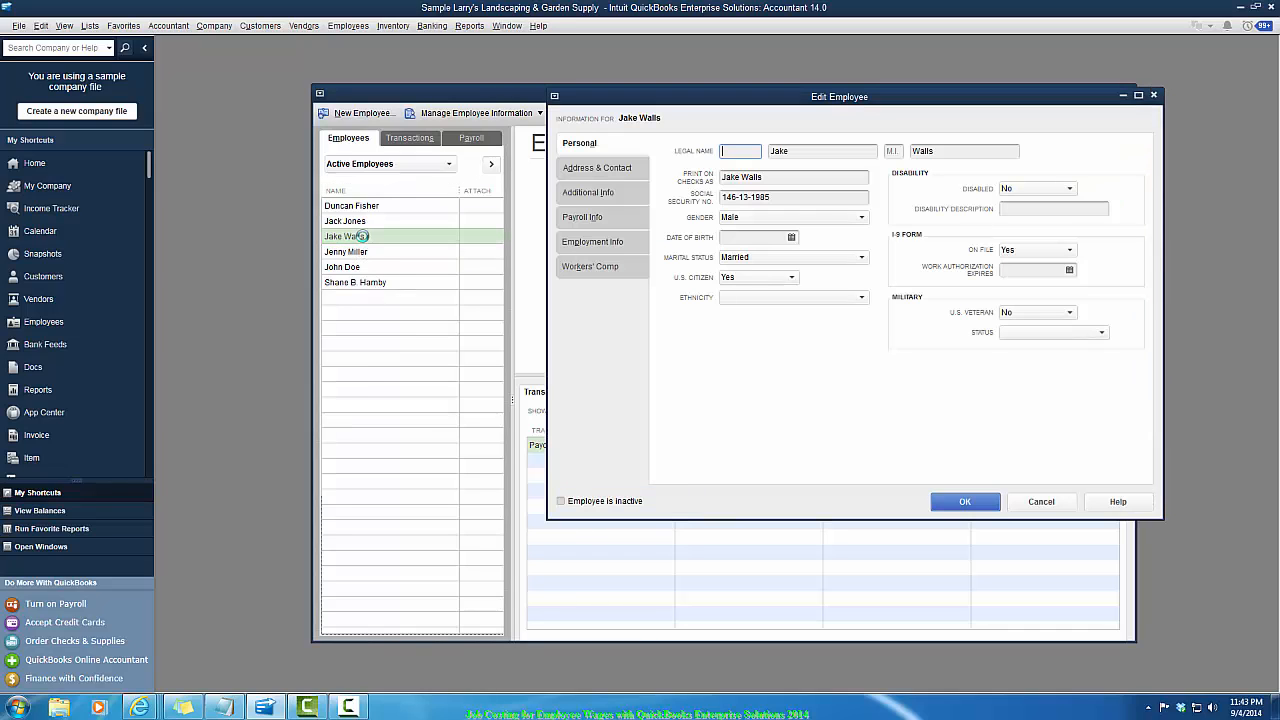
{"action": "left_click", "coordinate": [595, 220]}
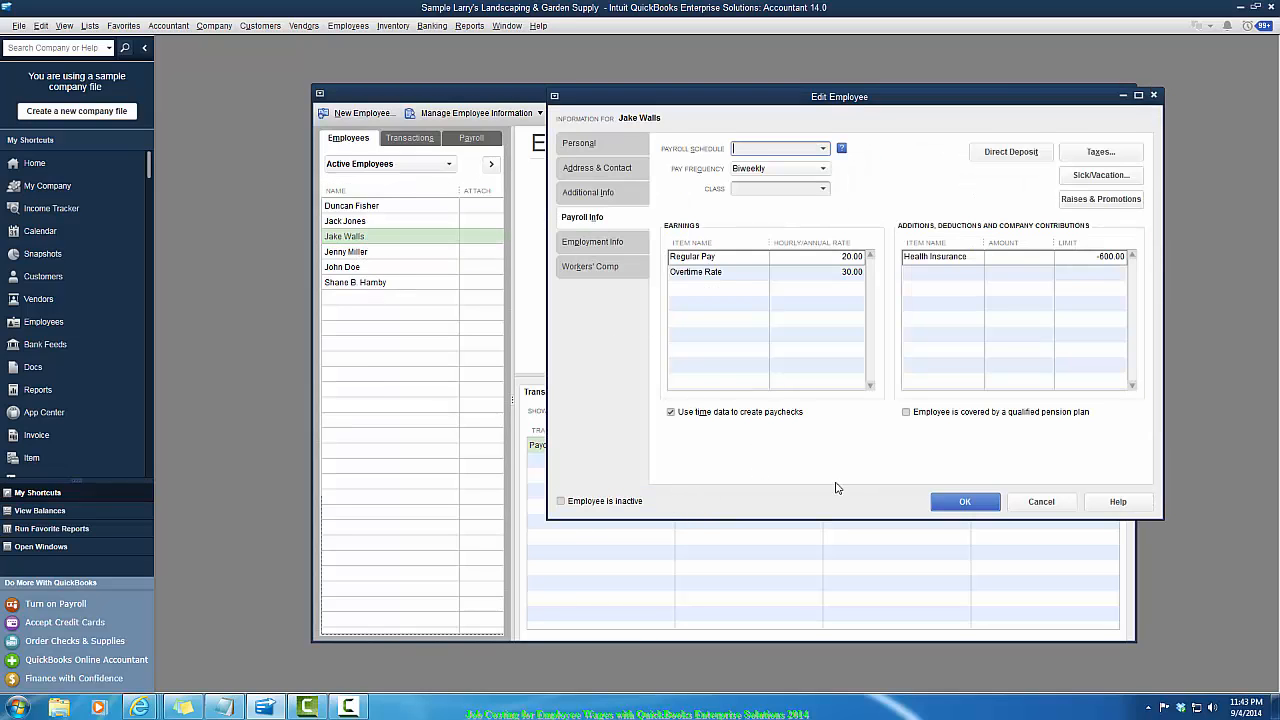
{"action": "left_click", "coordinate": [969, 507]}
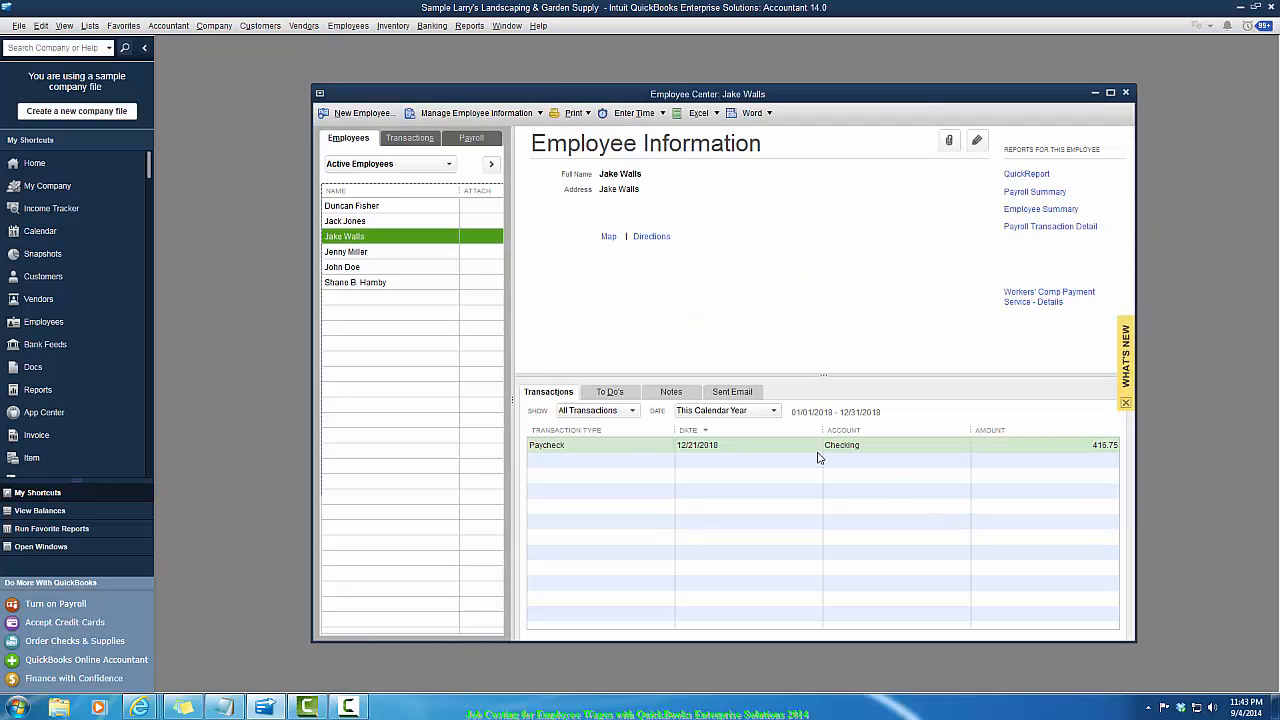
- Create a new employee, entering the employee's legal first and last name and setting gender to Male
{"action": "left_click", "coordinate": [362, 114]}
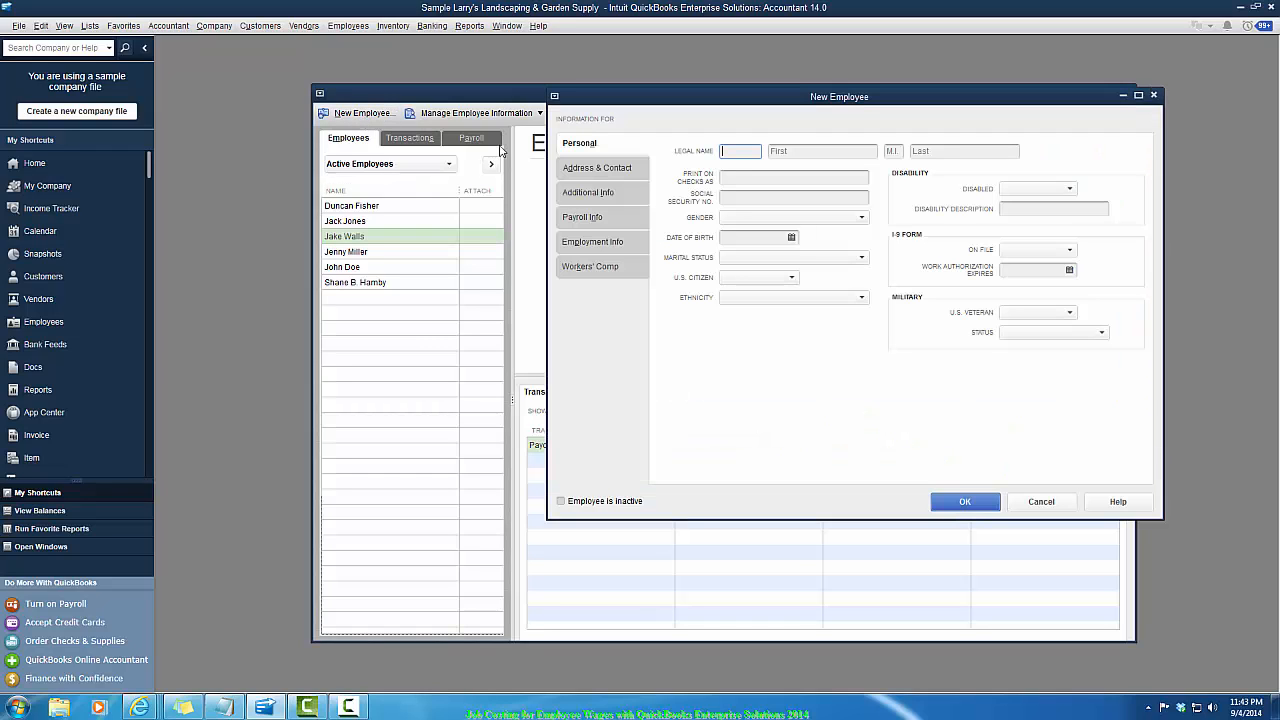
{"action": "left_click", "coordinate": [801, 151]}
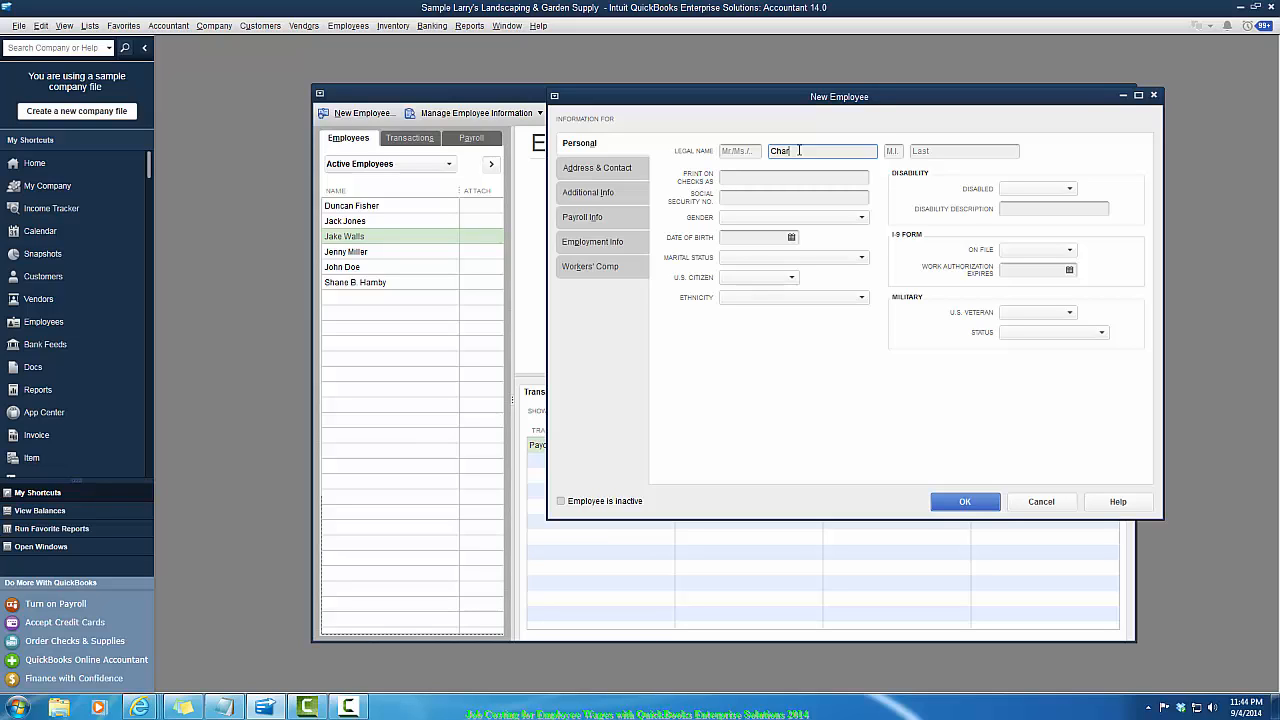
{"action": "type", "text": "Charles"}
{"action": "key", "text": "Tab"}
{"action": "type", "text": "Wa"}
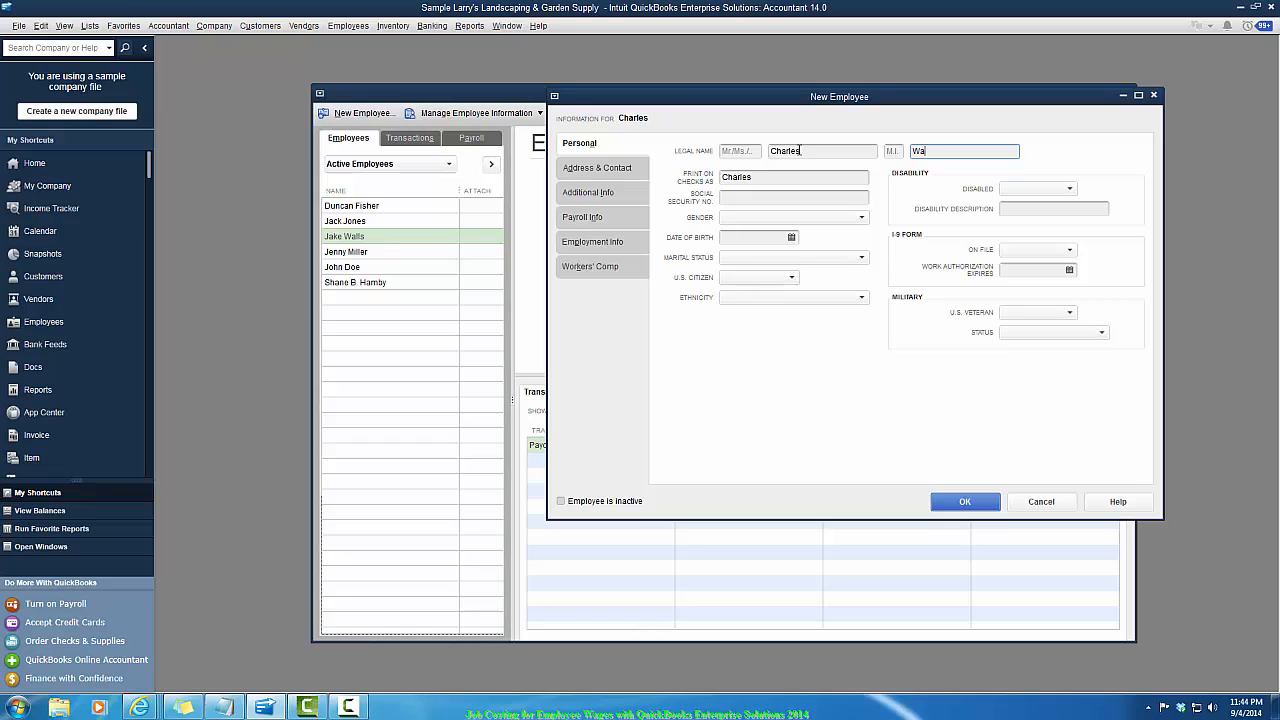
{"action": "key", "text": "Tab"}
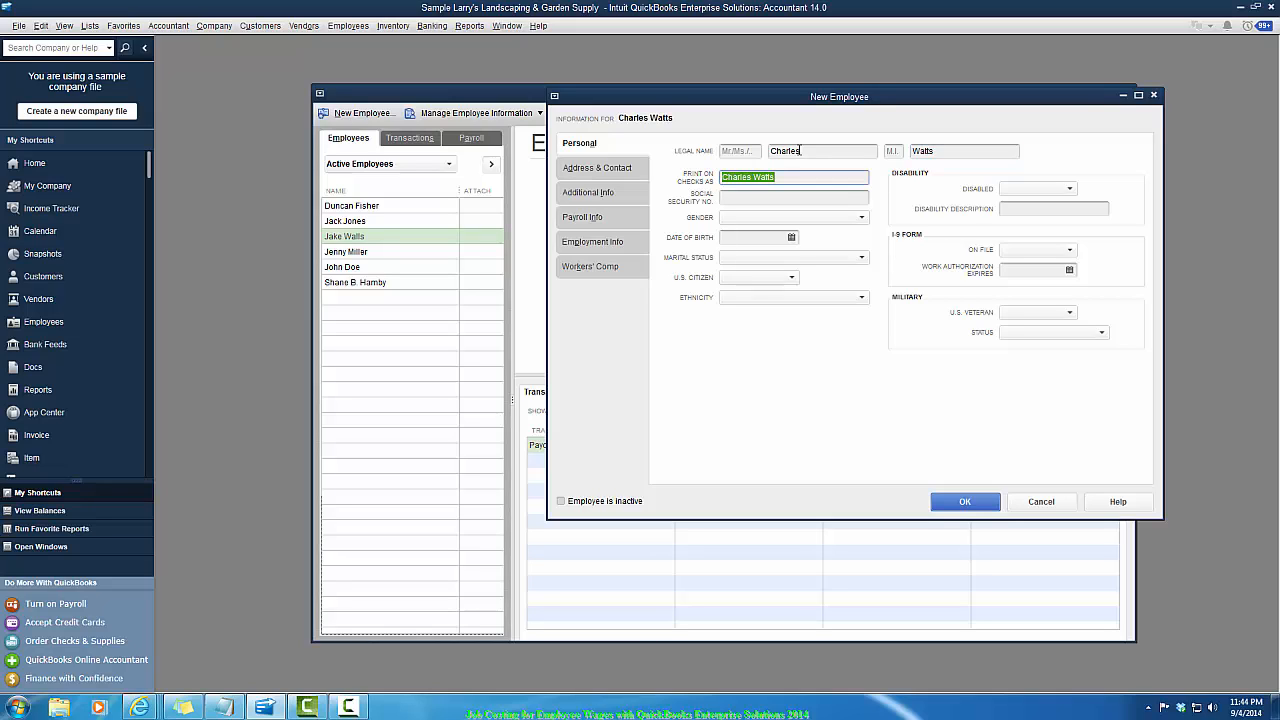
{"action": "key", "text": "Tab"}
{"action": "key", "text": "Tab"}
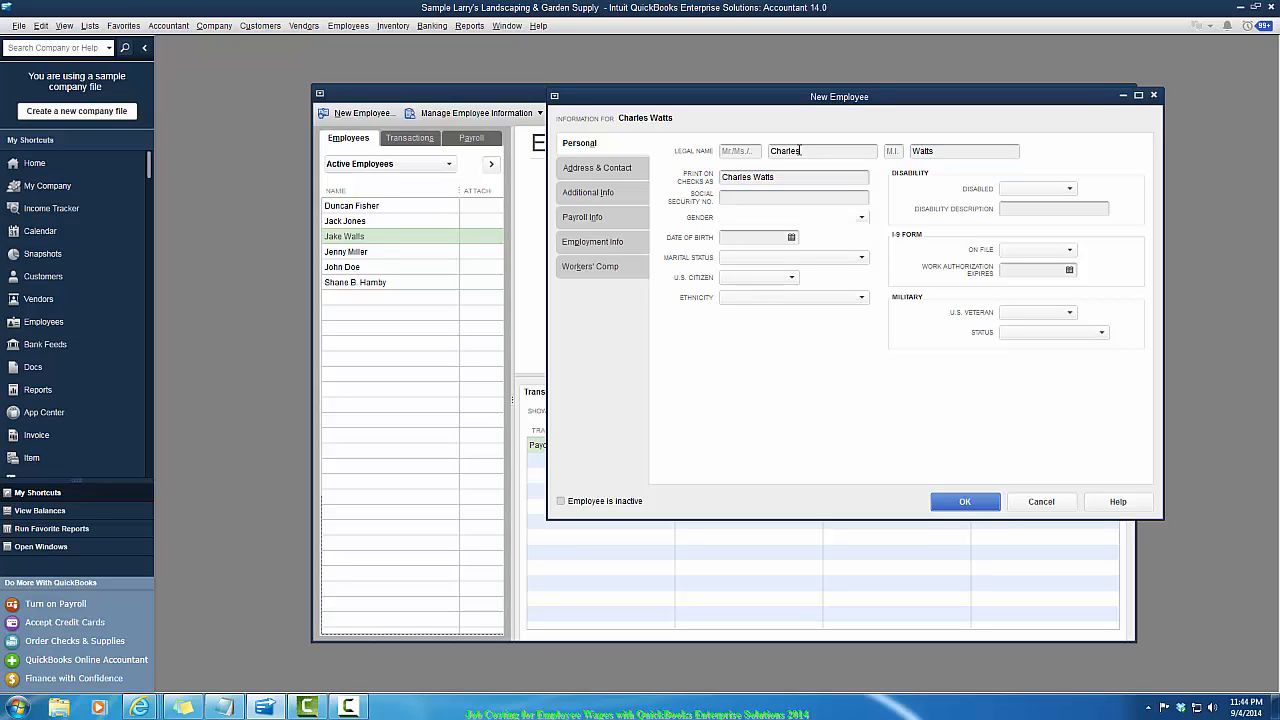
{"action": "type", "text": "m"}
{"action": "key", "text": "Tab"}
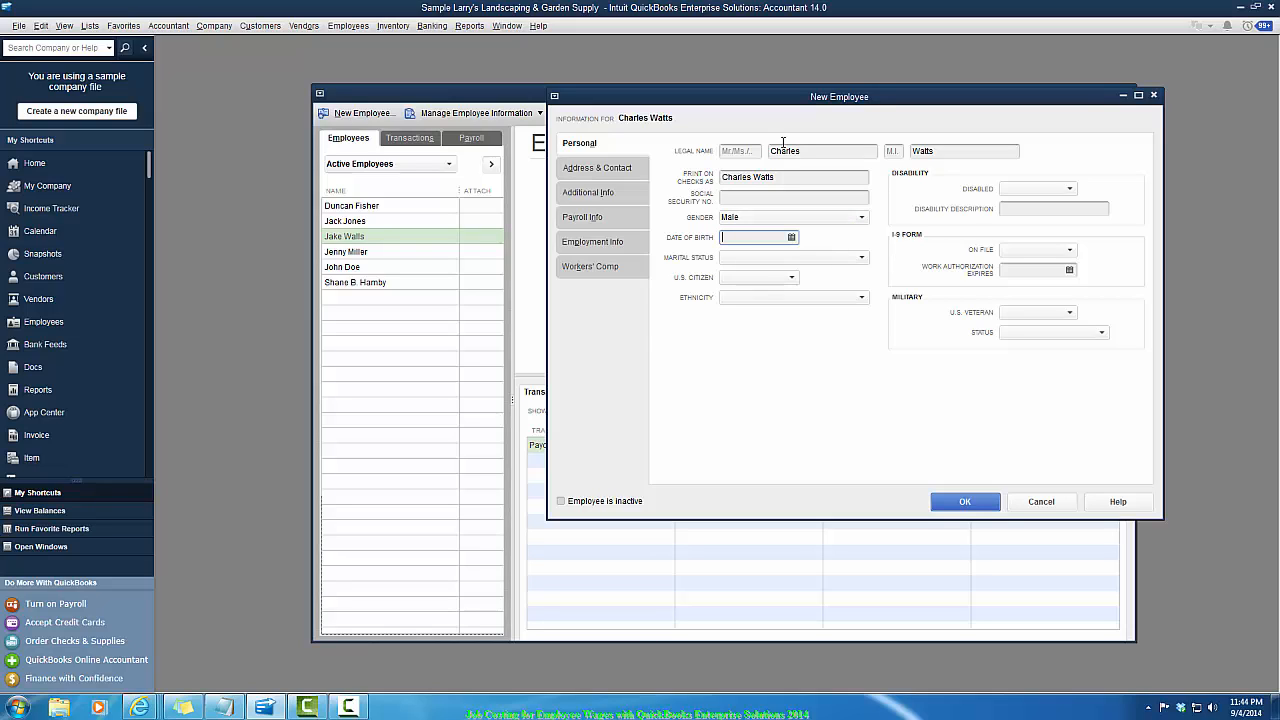
- Set the new employee's marital status to Single, U.S. citizen Yes, I-9 on file Yes, disabled No and U.S. veteran No
{"action": "left_click", "coordinate": [860, 260]}
{"action": "left_click", "coordinate": [755, 308]}
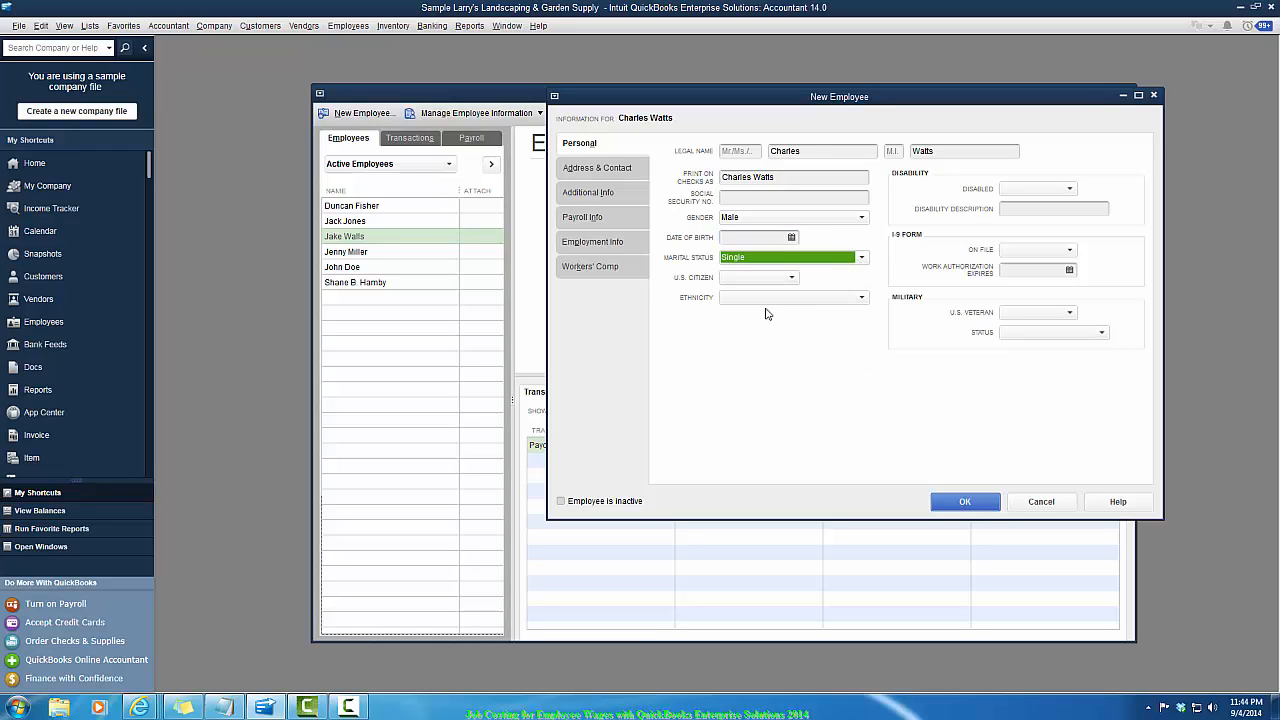
{"action": "left_click", "coordinate": [791, 277]}
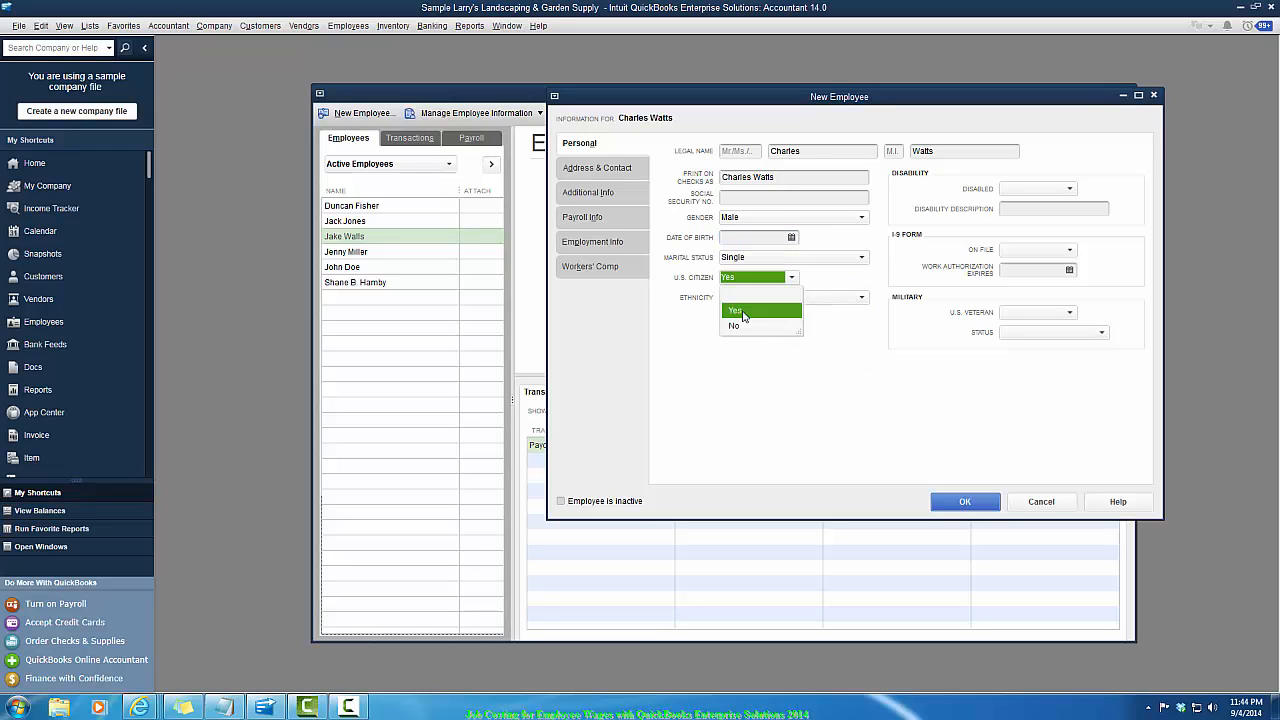
{"action": "left_click", "coordinate": [743, 312]}
{"action": "left_click", "coordinate": [1069, 254]}
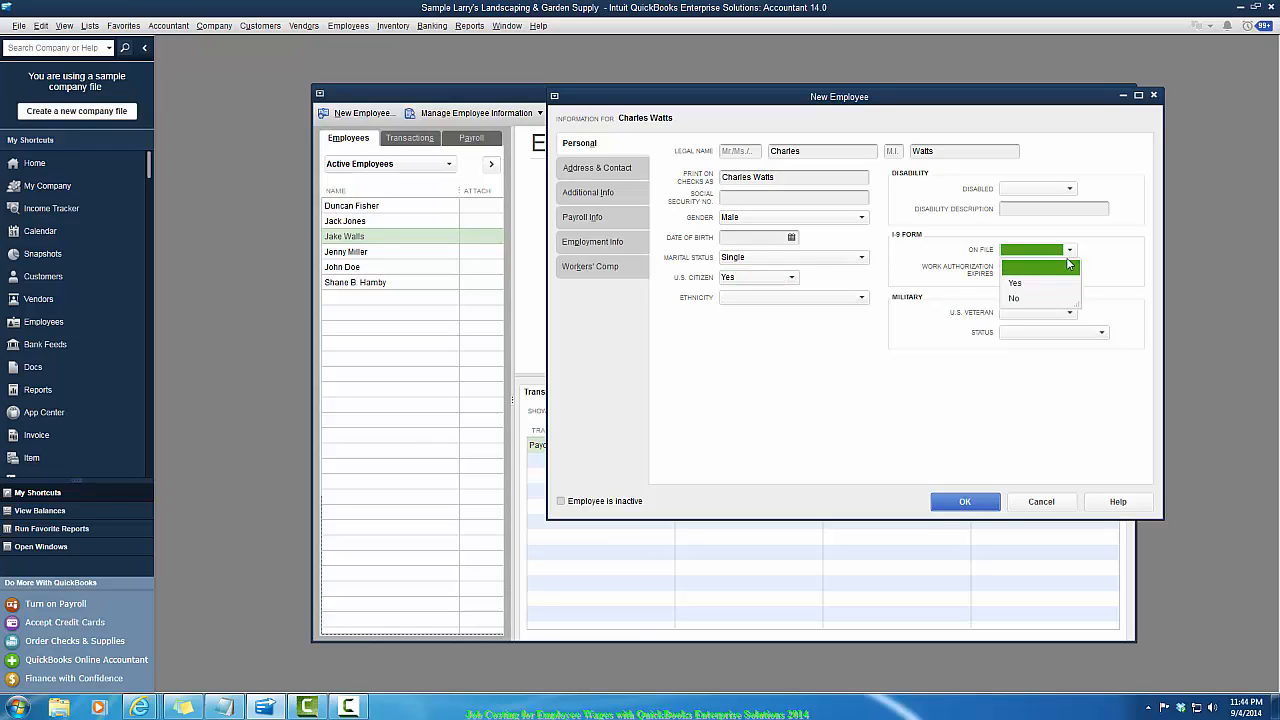
{"action": "left_click", "coordinate": [1024, 284]}
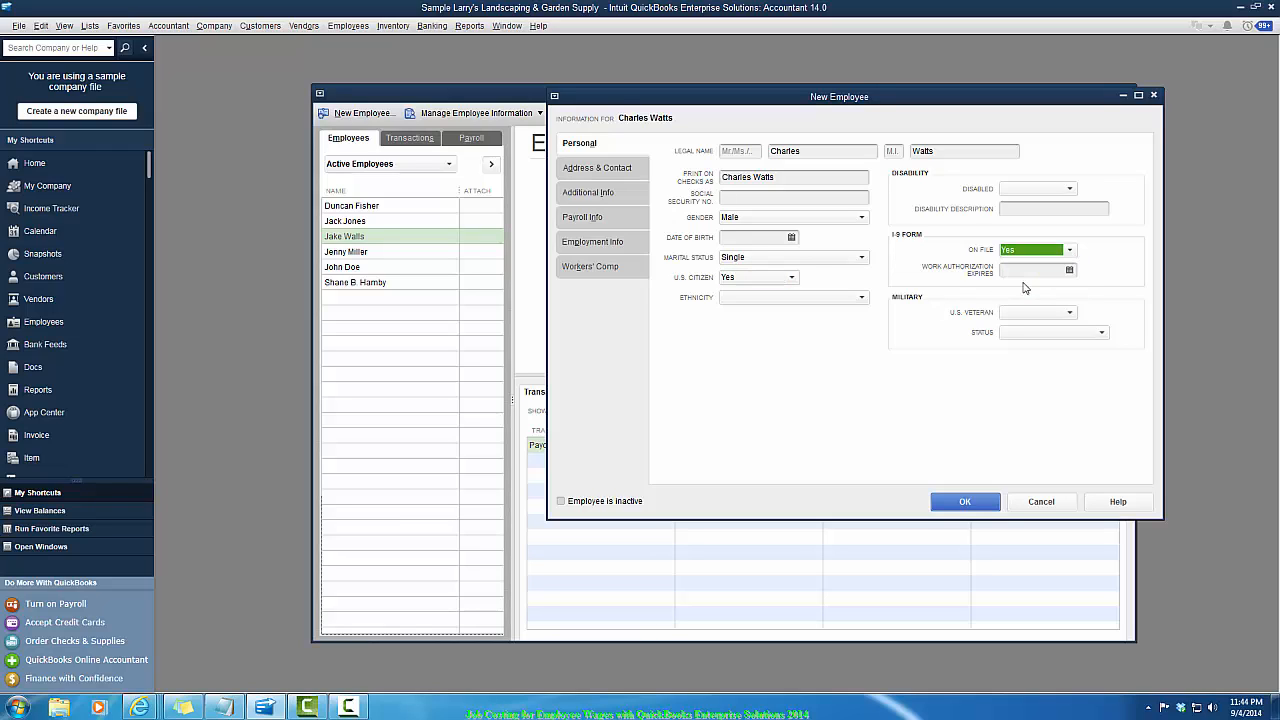
{"action": "left_click", "coordinate": [1070, 189]}
{"action": "left_click", "coordinate": [1030, 245]}
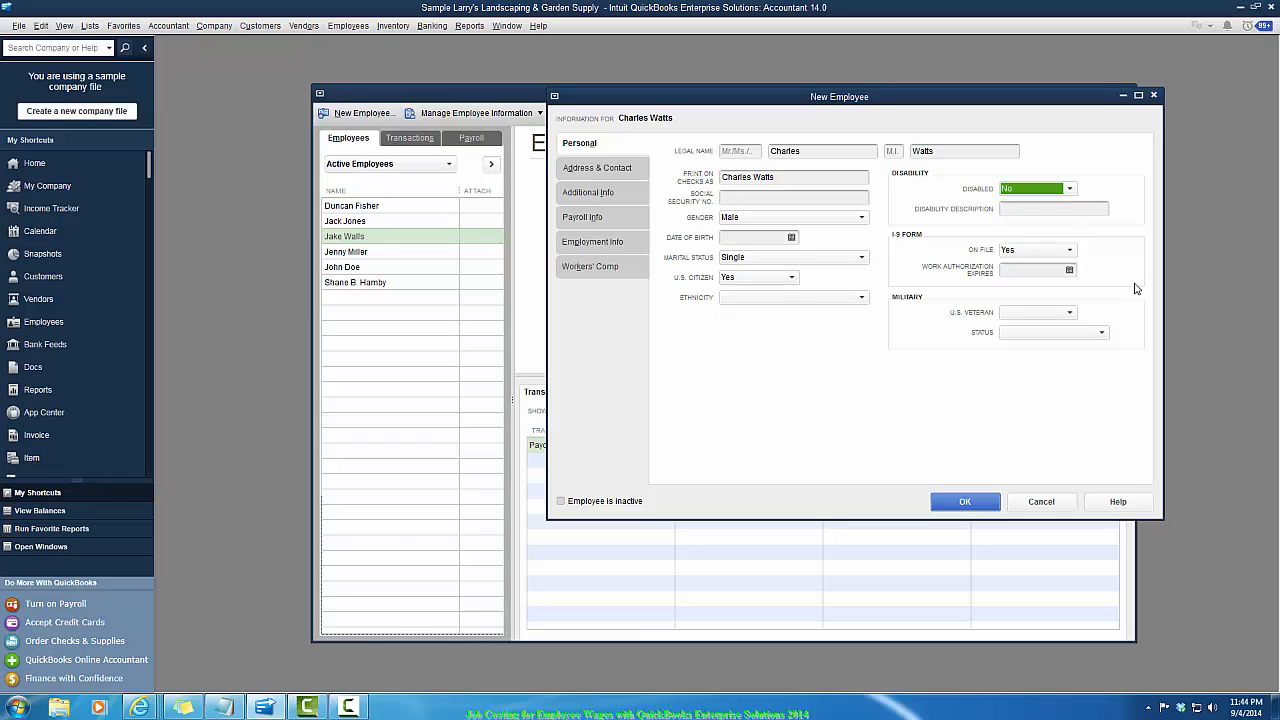
{"action": "left_click", "coordinate": [1069, 312]}
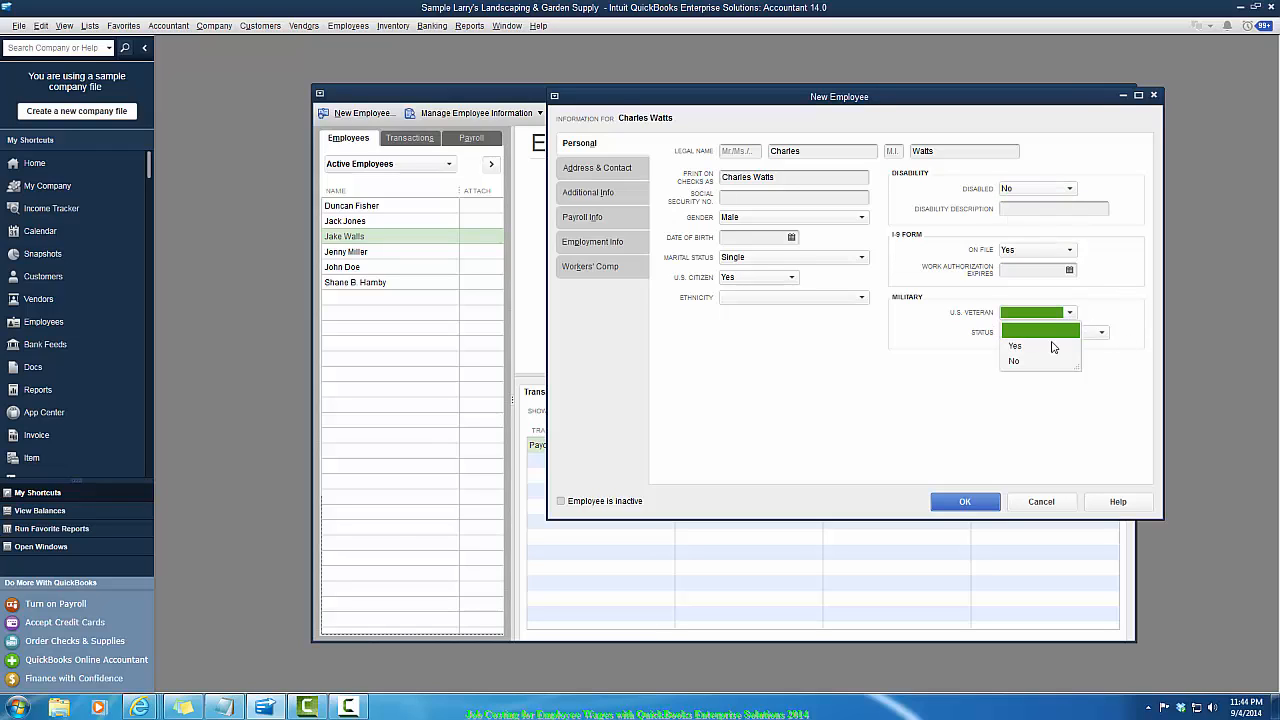
{"action": "left_click", "coordinate": [1015, 361]}
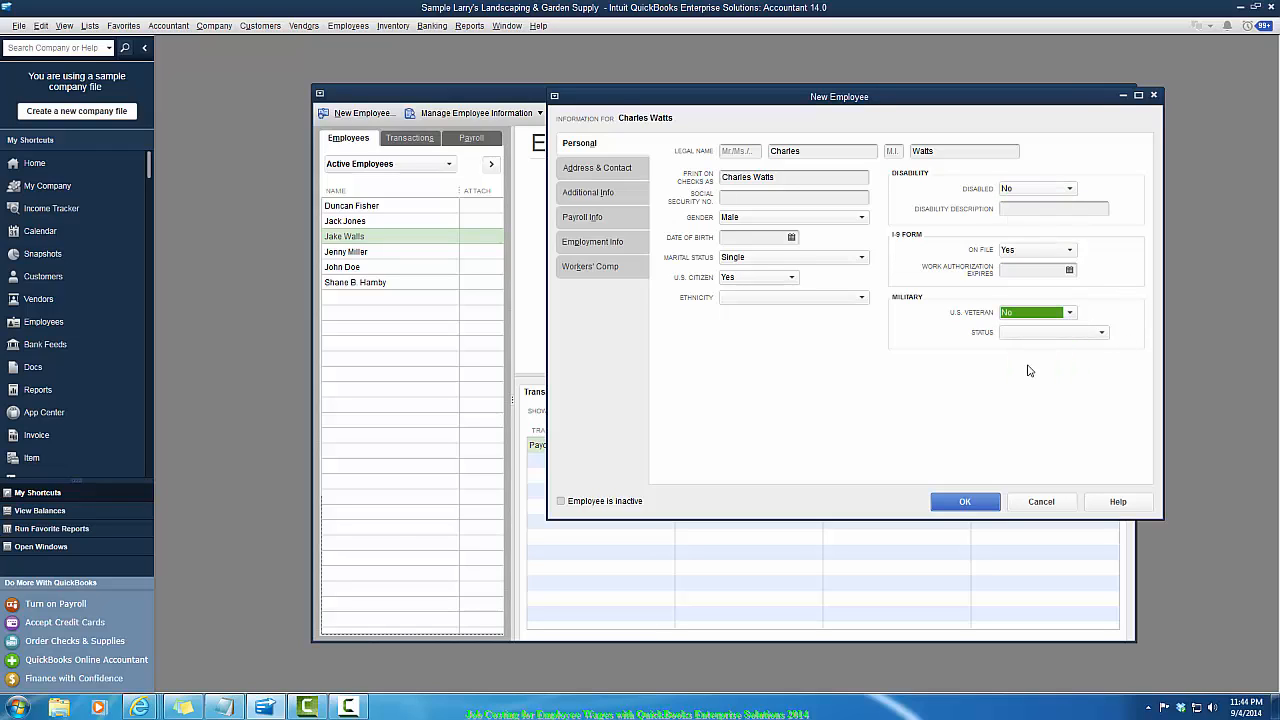
- Set the new employee's payroll schedule to Biweekly
{"action": "left_click", "coordinate": [573, 220]}
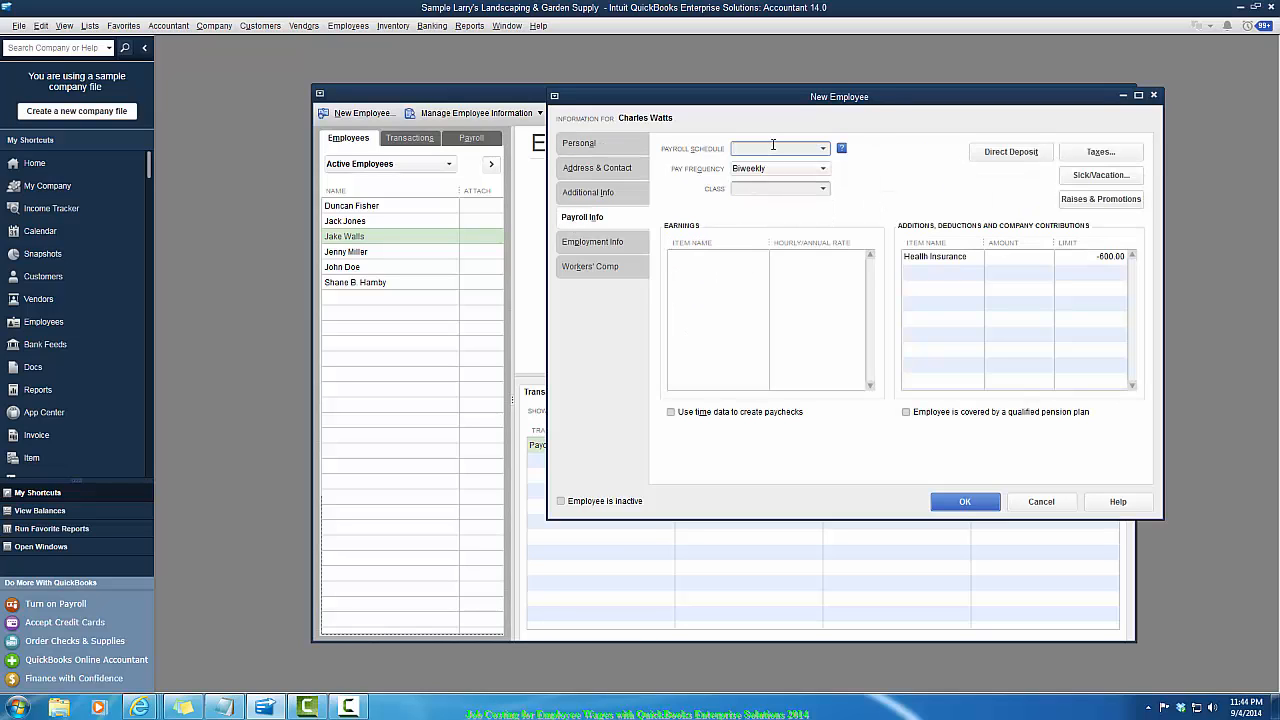
{"action": "left_click", "coordinate": [824, 150]}
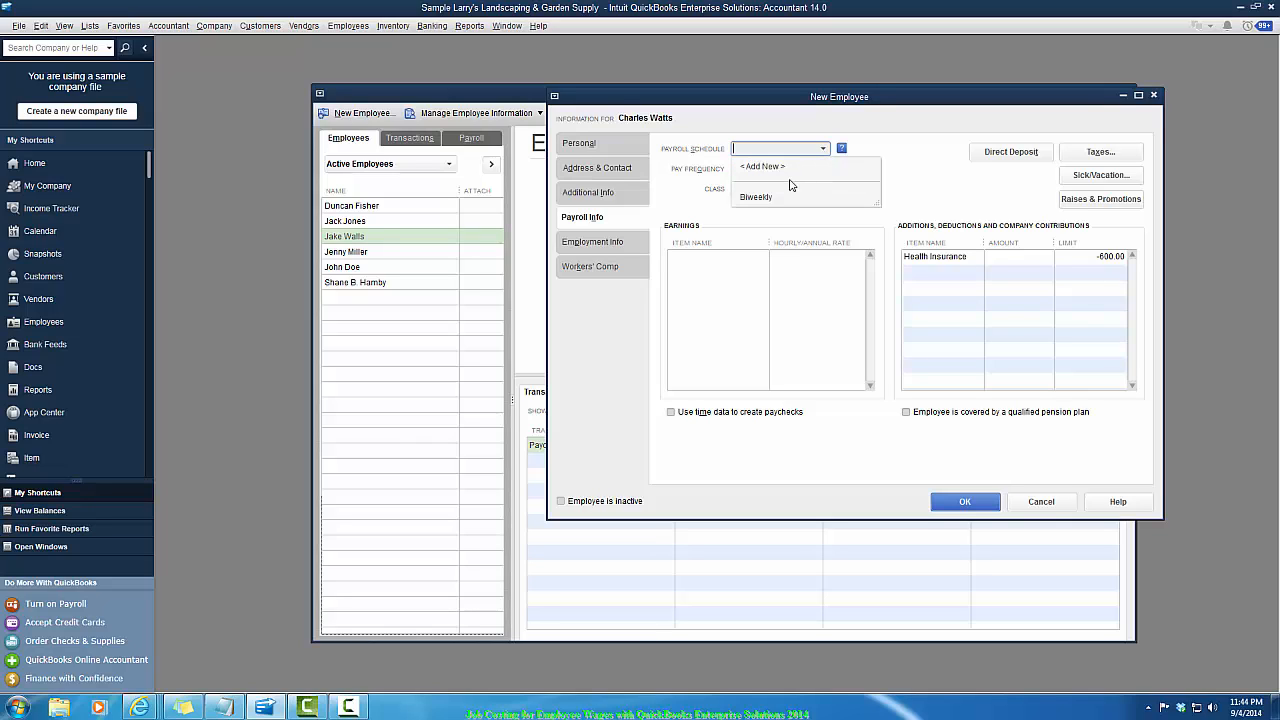
{"action": "left_click", "coordinate": [772, 198]}
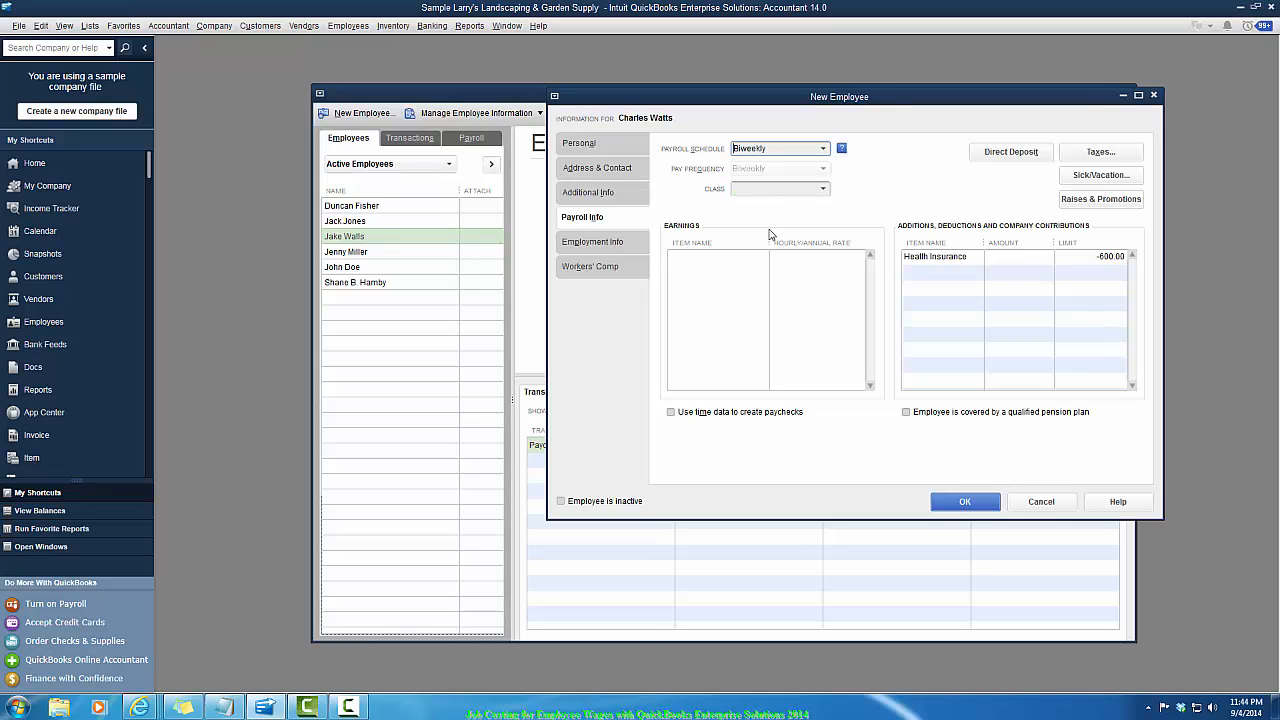
- Add Regular Pay earnings at an hourly rate of 15.00 and an Overtime Rate earnings item
{"action": "left_click", "coordinate": [706, 257]}
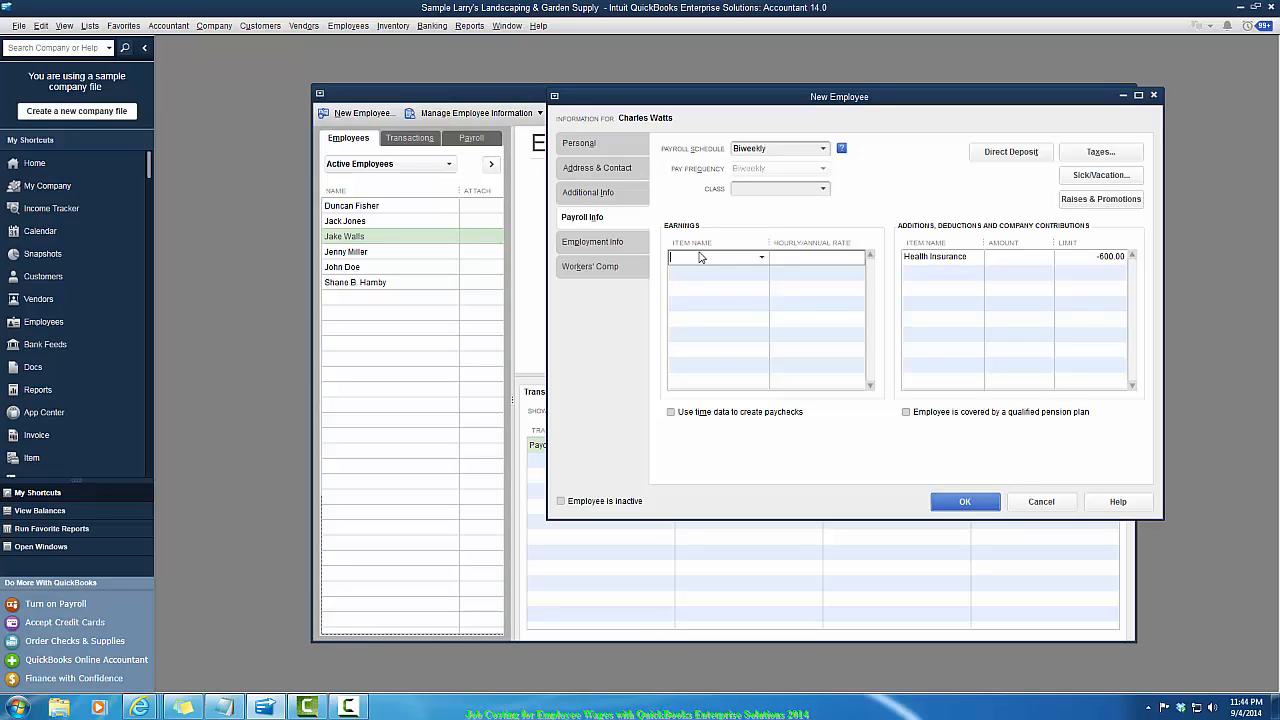
{"action": "left_click", "coordinate": [761, 259]}
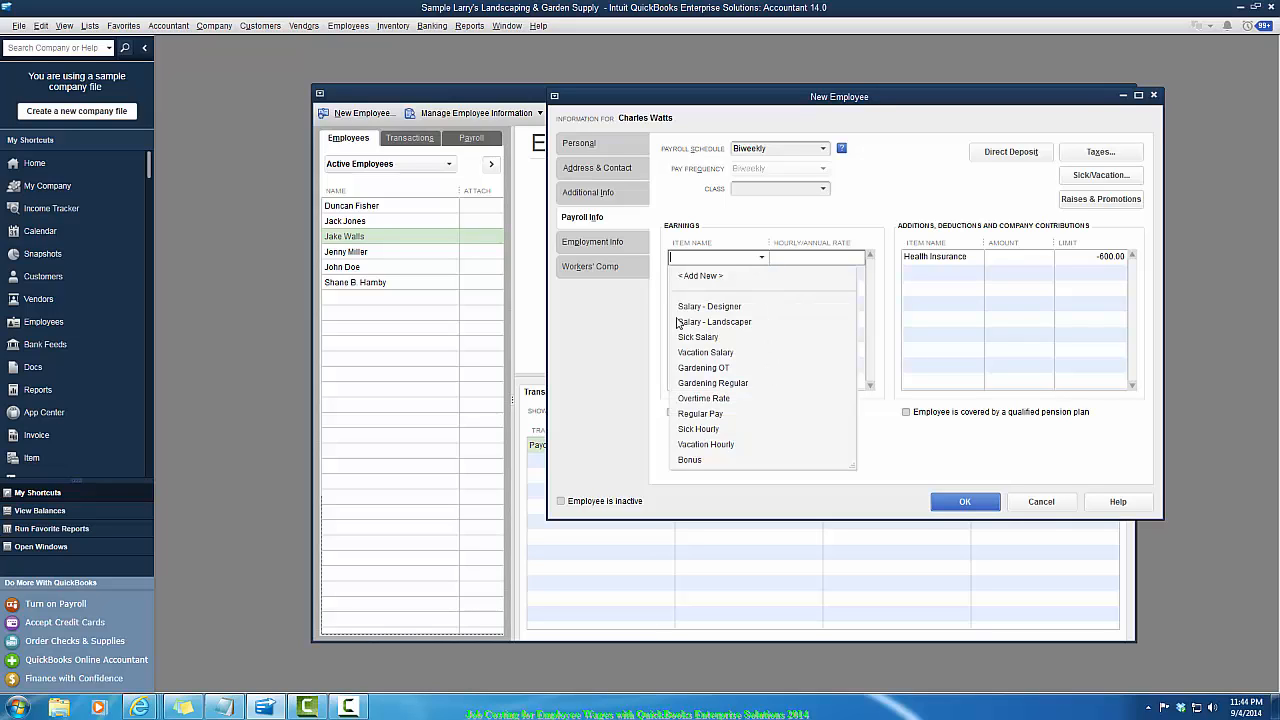
{"action": "left_click", "coordinate": [698, 416]}
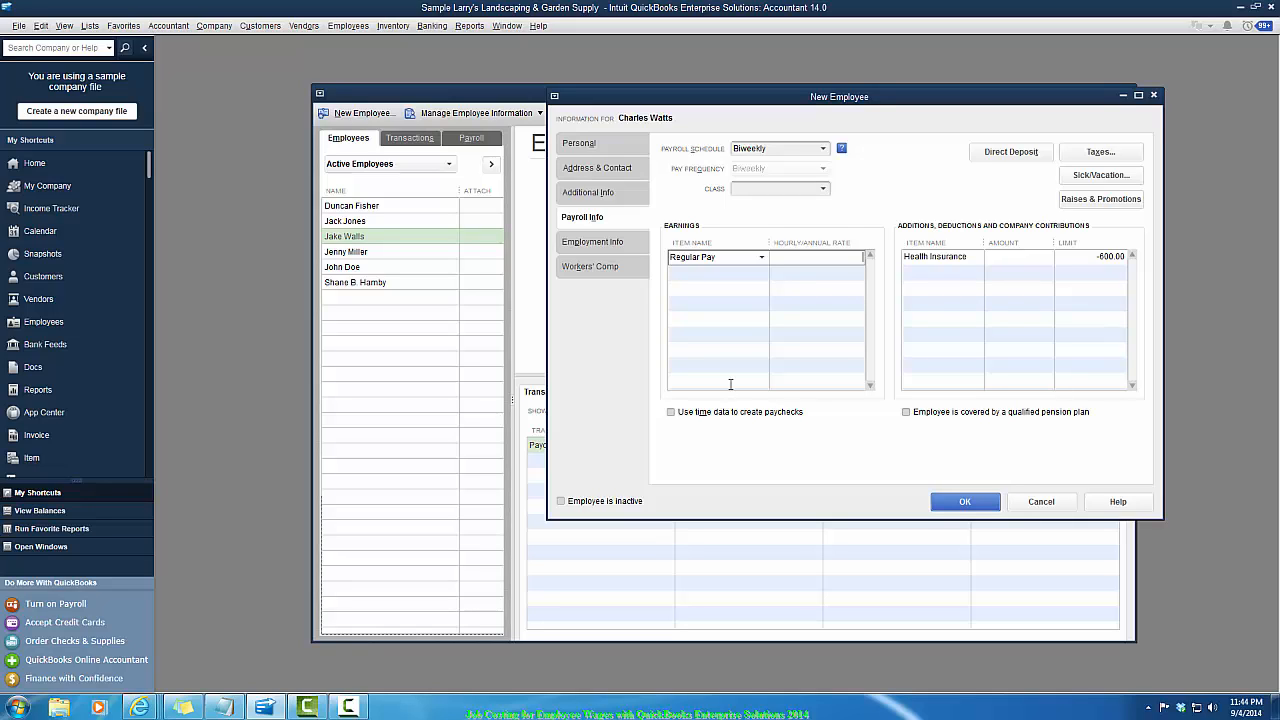
{"action": "type", "text": "15.00"}
{"action": "key", "text": "Tab"}
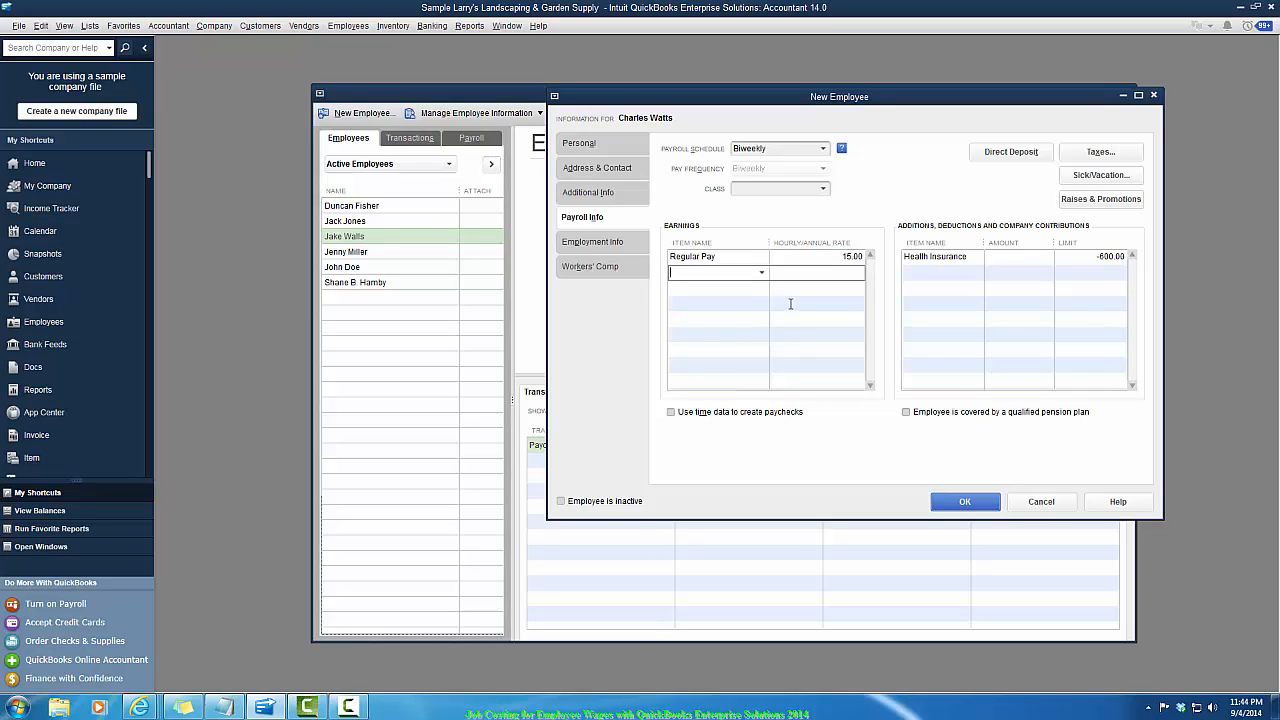
{"action": "left_click", "coordinate": [762, 274]}
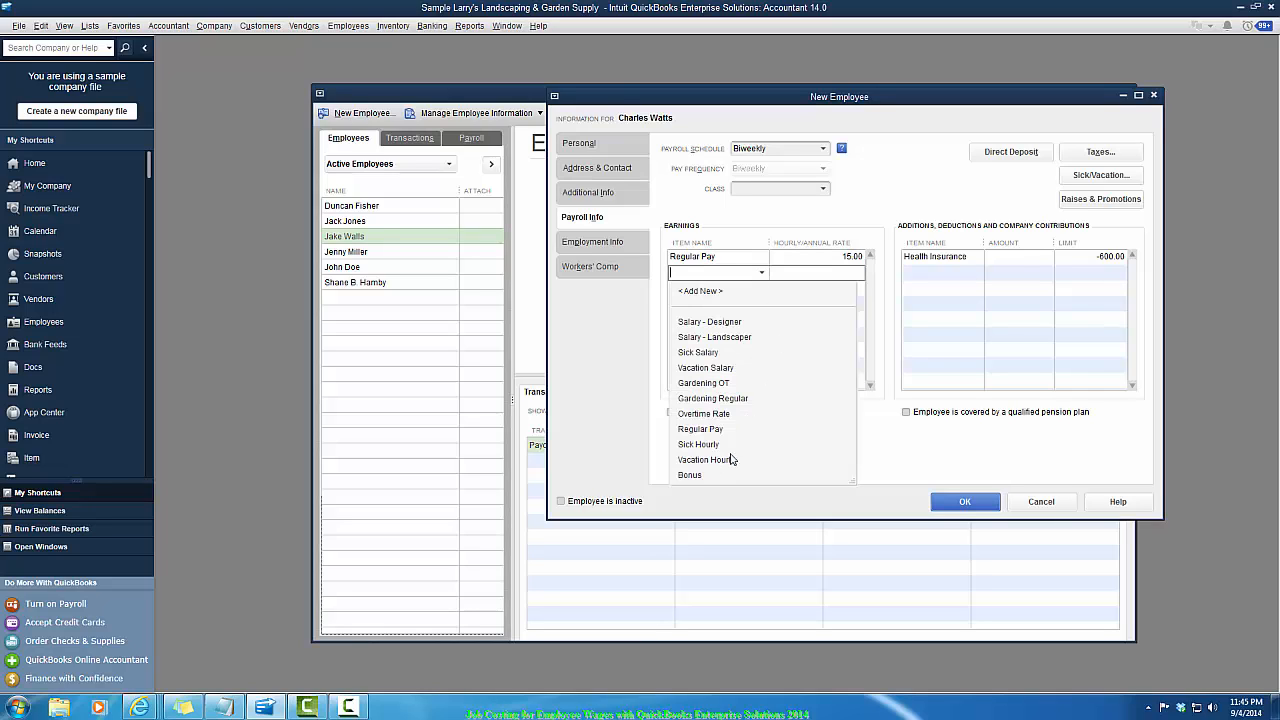
{"action": "left_click", "coordinate": [714, 414]}
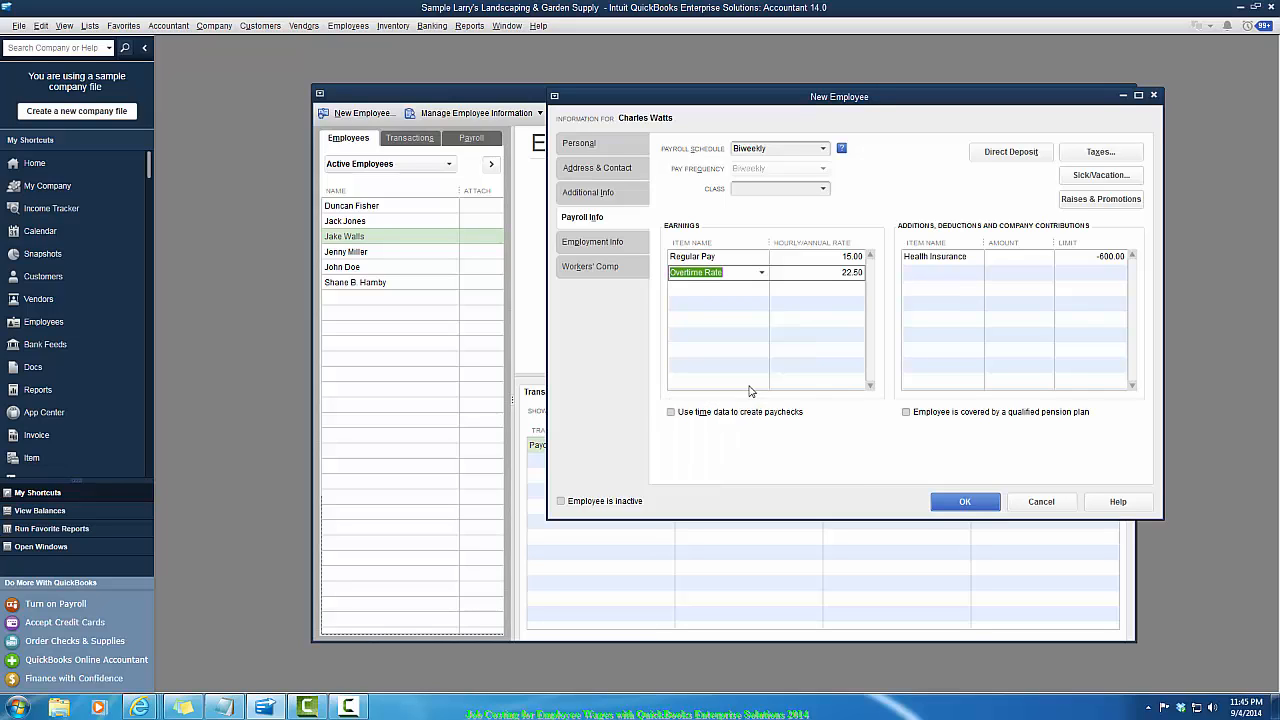
- Enable using time data to create paychecks for the new employee
{"action": "key", "text": "Tab"}
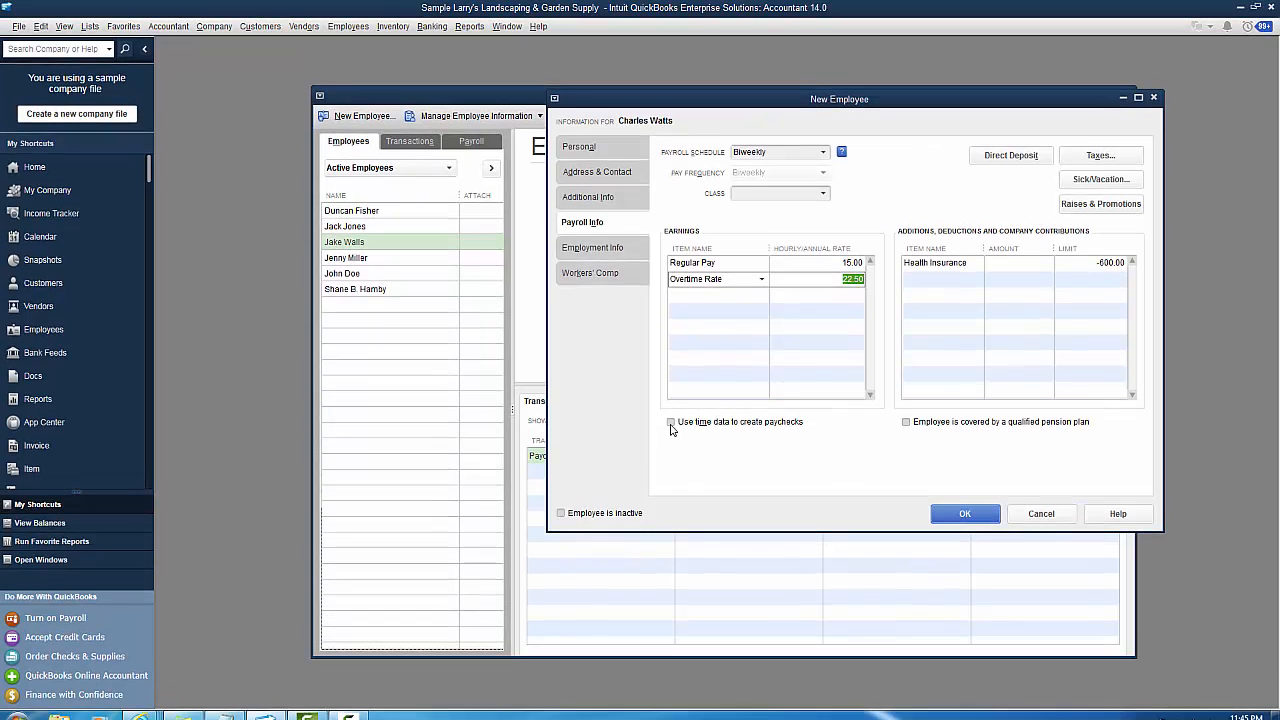
{"action": "left_click", "coordinate": [671, 414]}
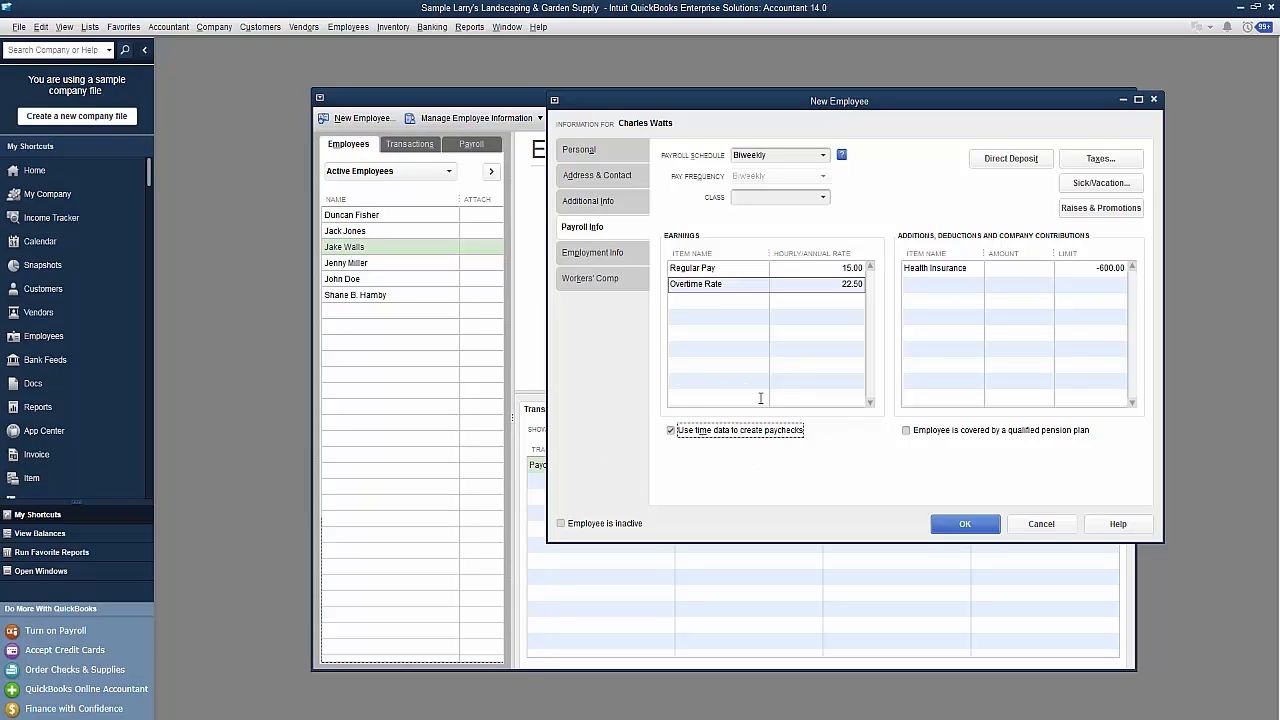
- Set up the employee's state taxes now, with TX as both the state worked and the state subject to withholding
{"action": "left_click", "coordinate": [955, 532]}
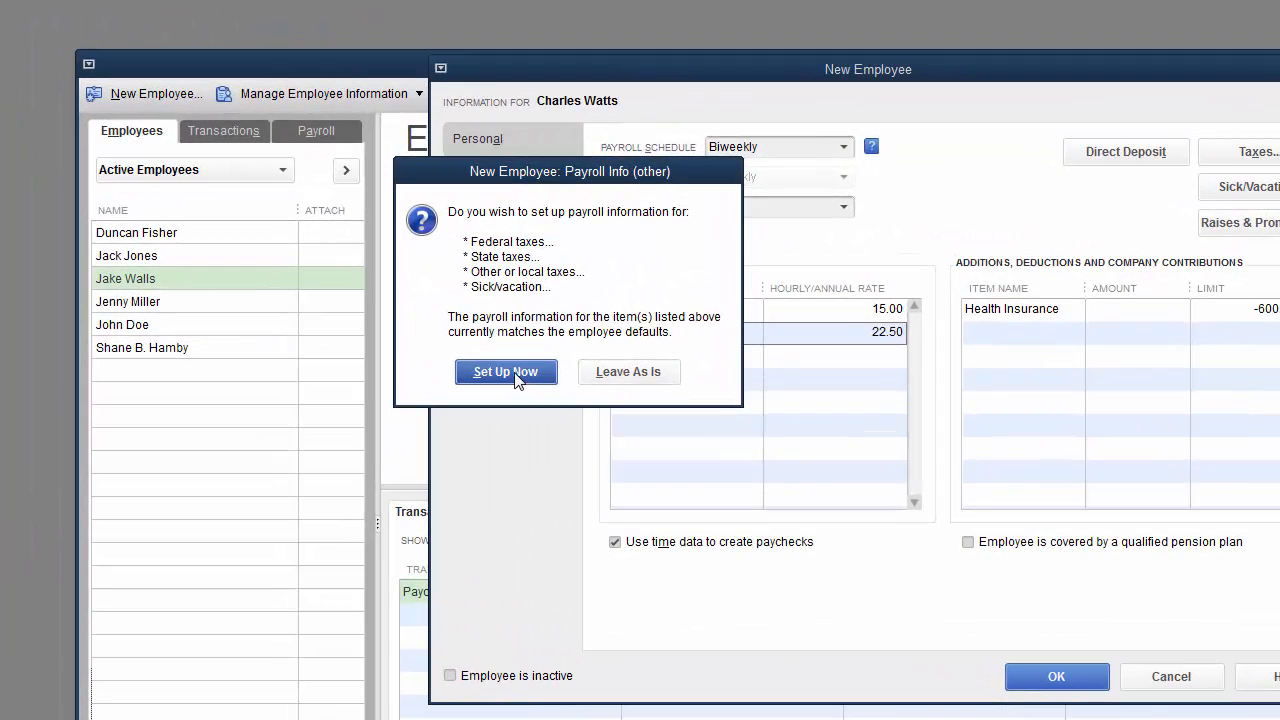
{"action": "left_click", "coordinate": [598, 311]}
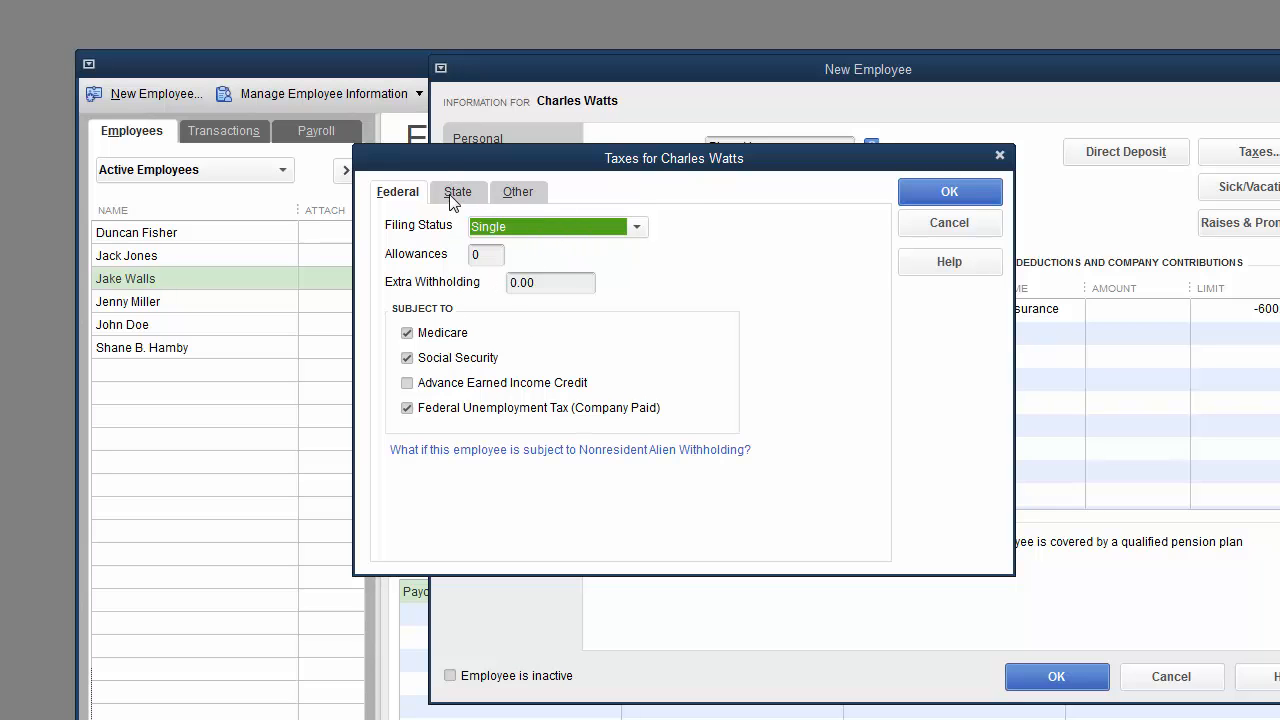
{"action": "left_click", "coordinate": [455, 192]}
{"action": "type", "text": "TN"}
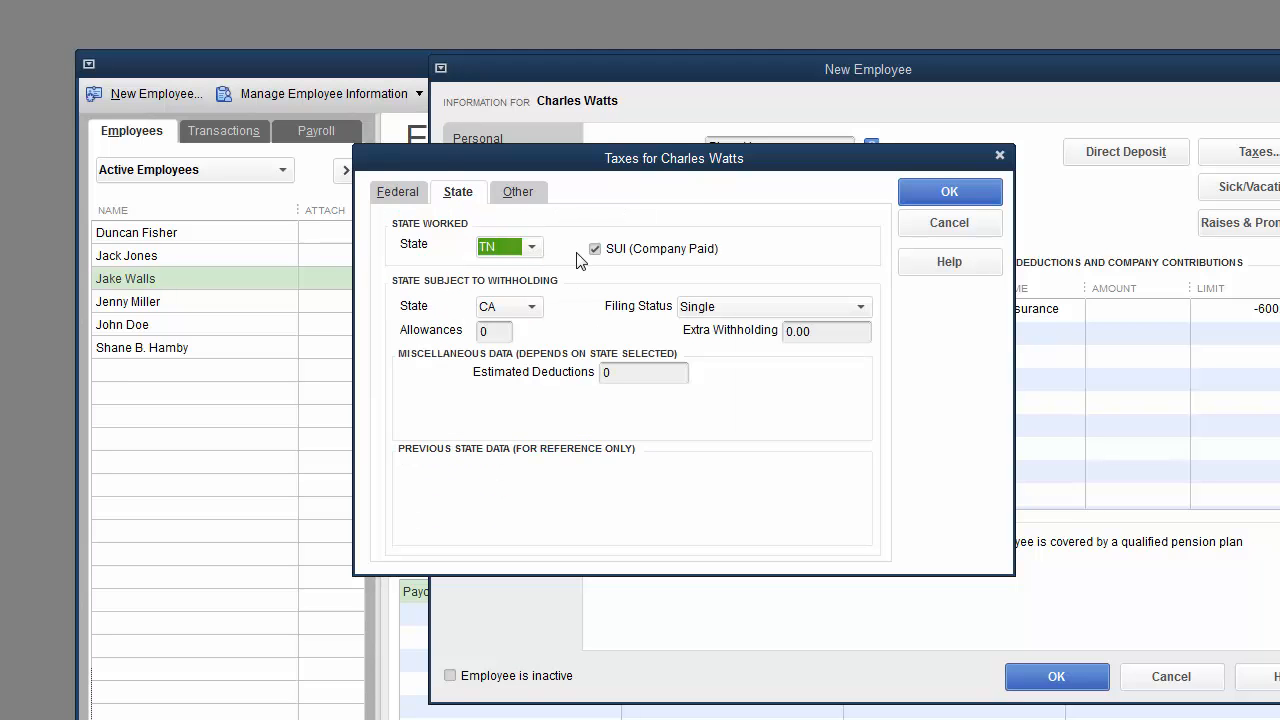
{"action": "type", "text": "X"}
{"action": "key", "text": "Tab"}
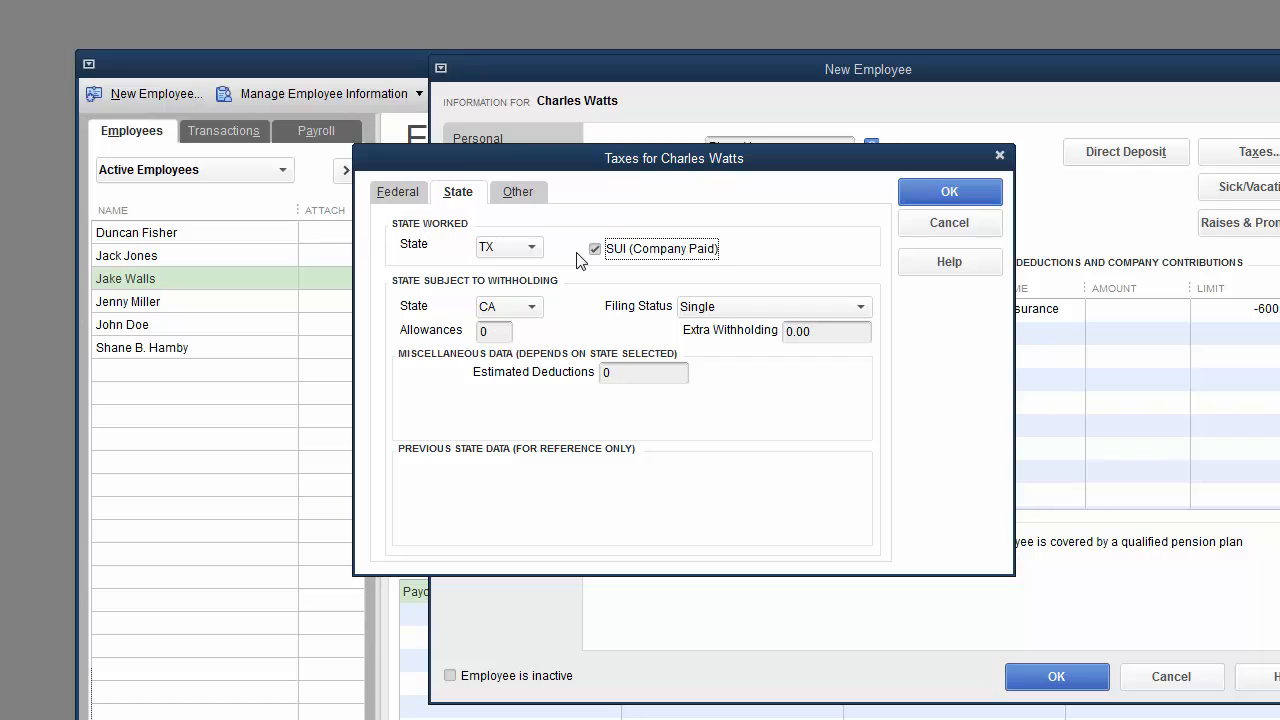
{"action": "left_click", "coordinate": [531, 309]}
{"action": "left_click", "coordinate": [506, 306]}
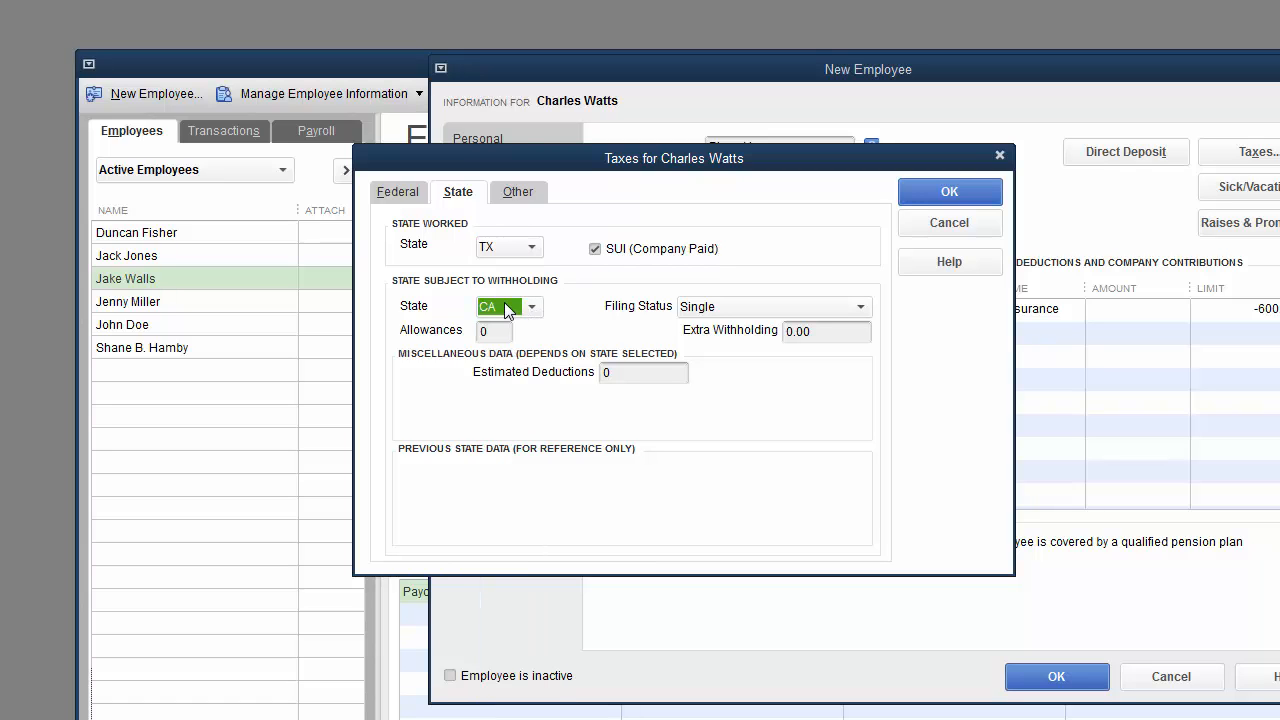
{"action": "type", "text": "TX"}
{"action": "key", "text": "Tab"}
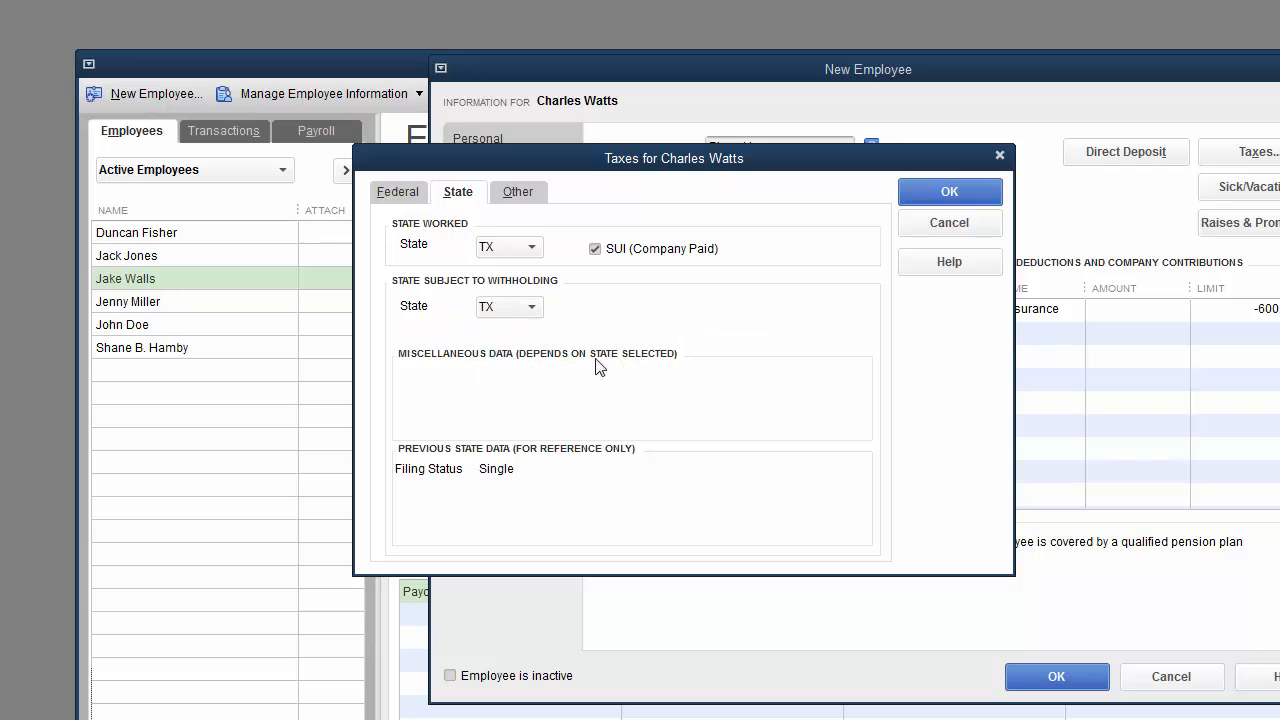
- Remove the CA - Employee Training Tax item from the employee's other taxes and confirm the tax settings
{"action": "left_click", "coordinate": [517, 192]}
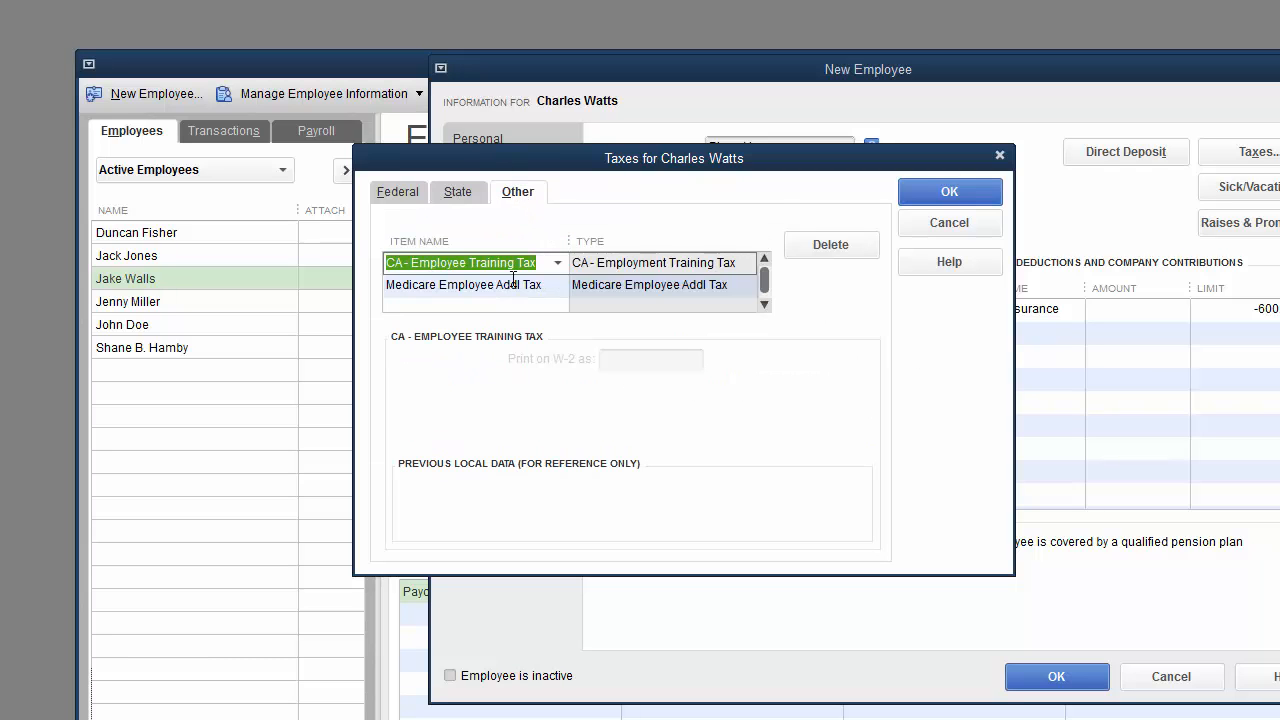
{"action": "type", "text": "t"}
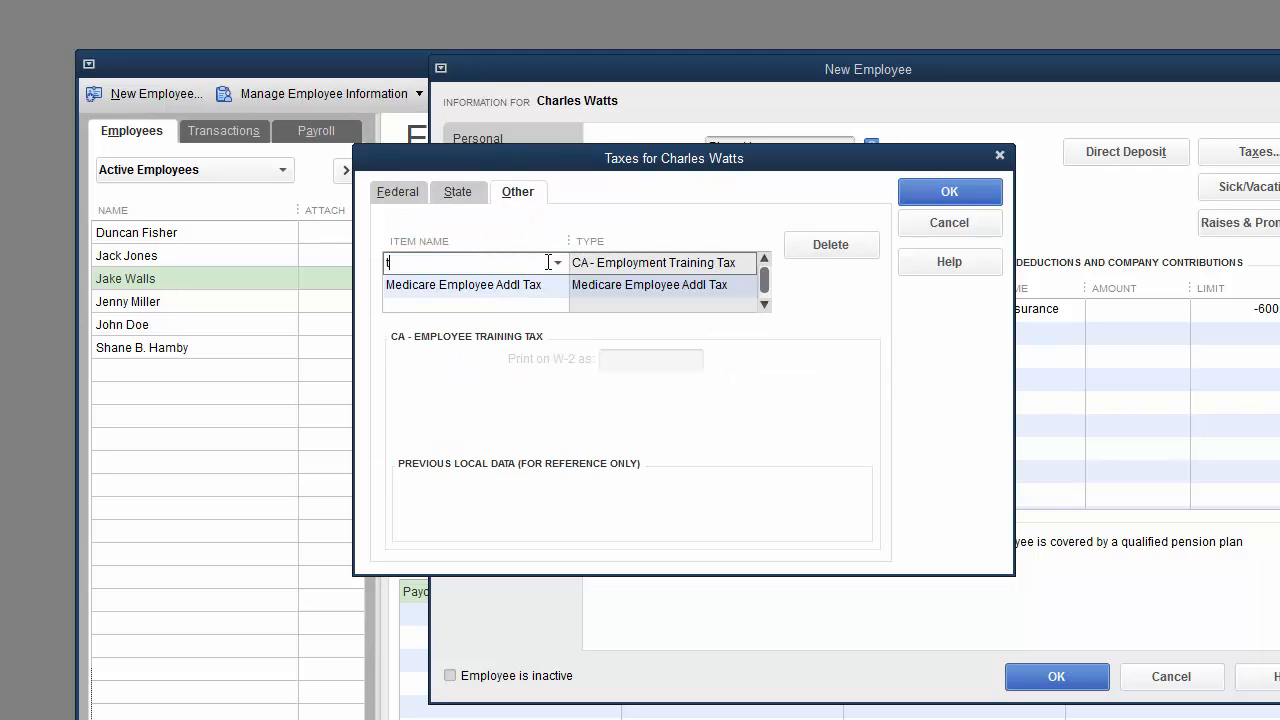
{"action": "key", "text": "BackSpace"}
{"action": "key", "text": "Down"}
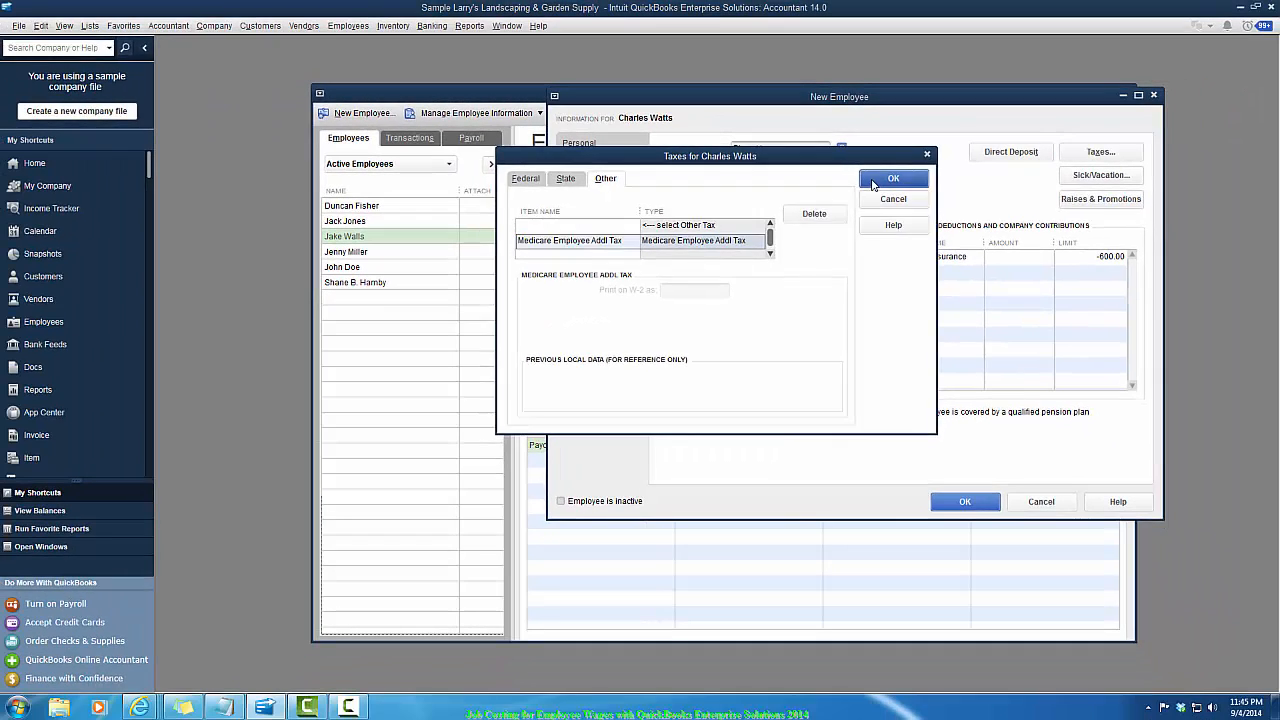
{"action": "left_click", "coordinate": [917, 202]}
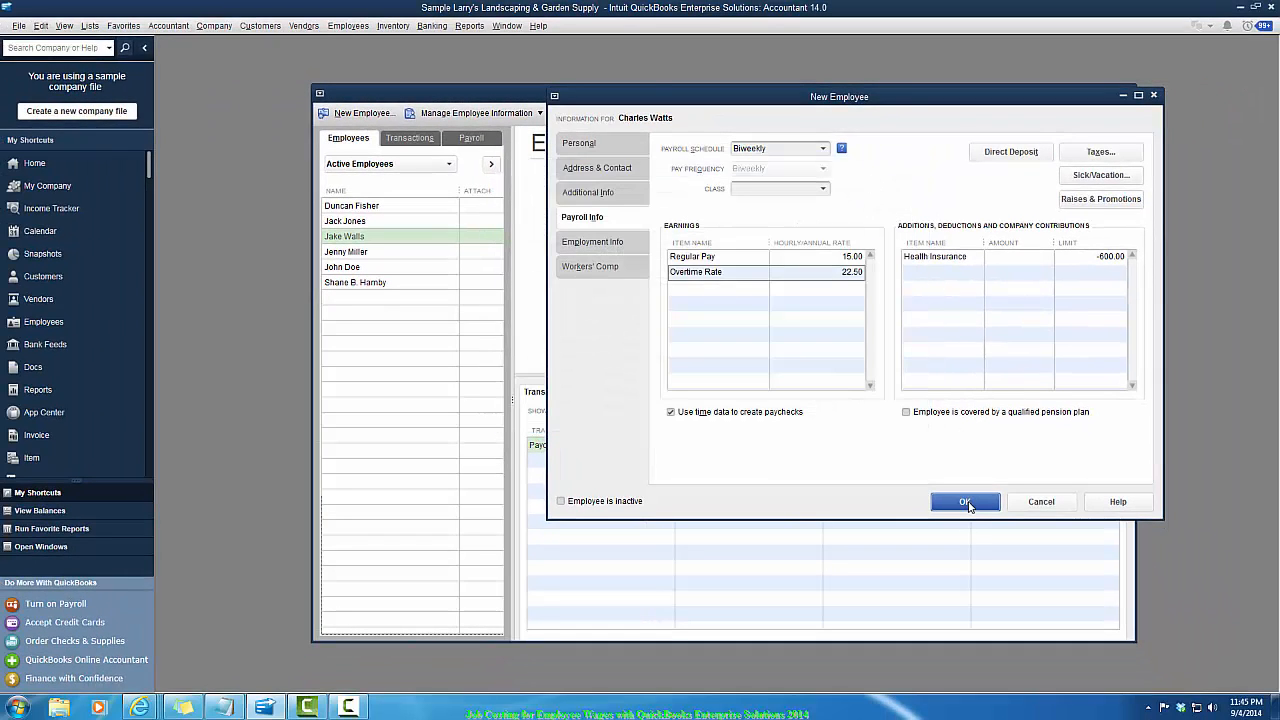
- Save the new employee and close the Employee Center
{"action": "left_click", "coordinate": [965, 502]}
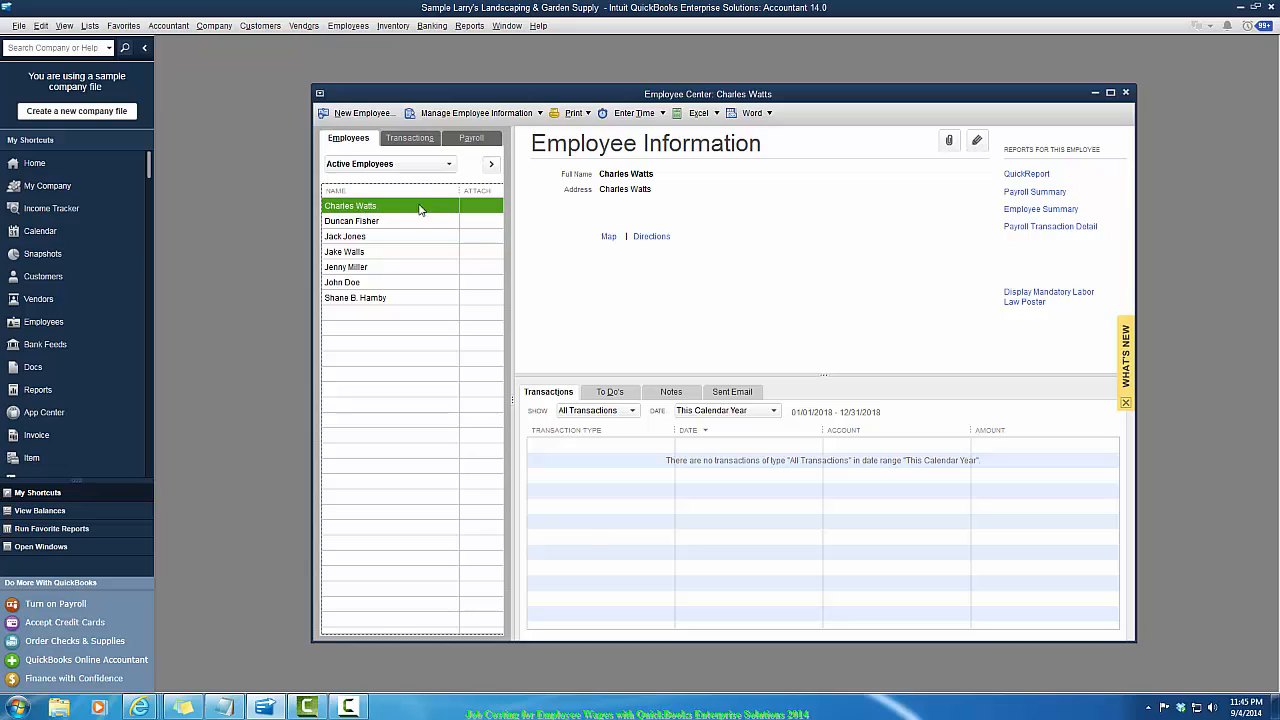
{"action": "left_click", "coordinate": [1125, 92]}
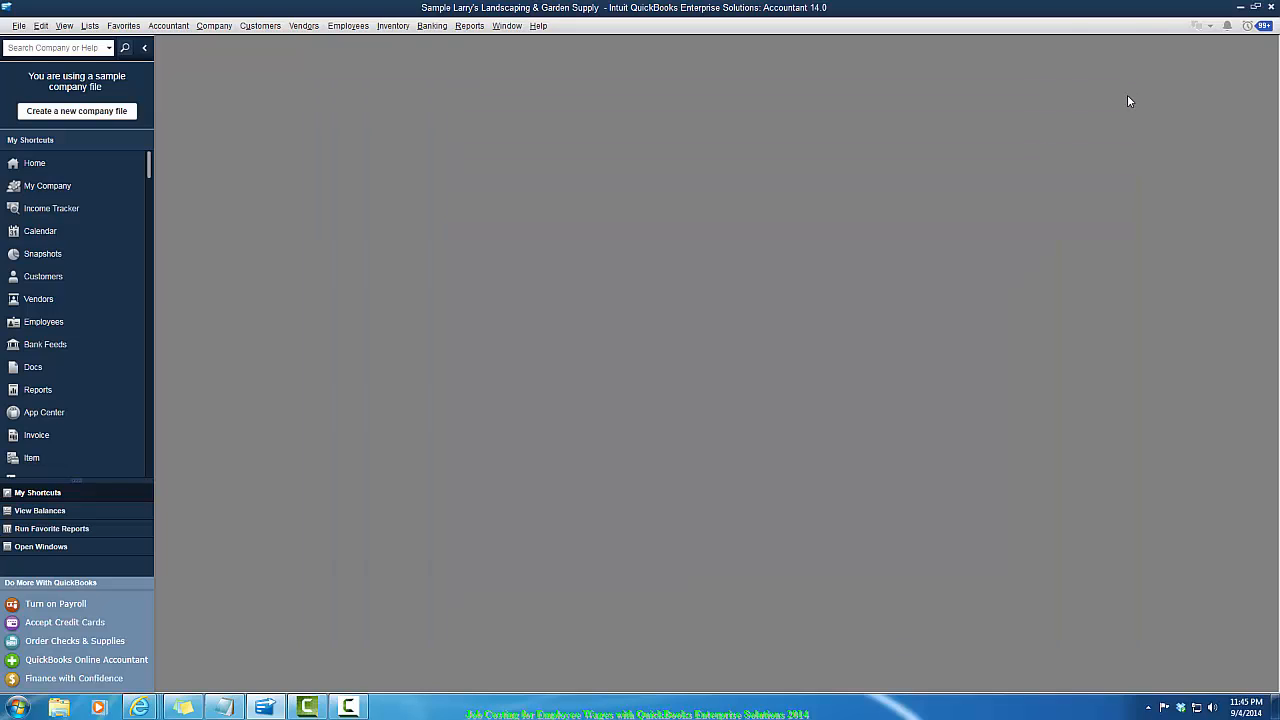
- Open a weekly timesheet and select the new employee as the name
{"action": "left_click", "coordinate": [348, 26]}
{"action": "mouse_move", "coordinate": [377, 80]}
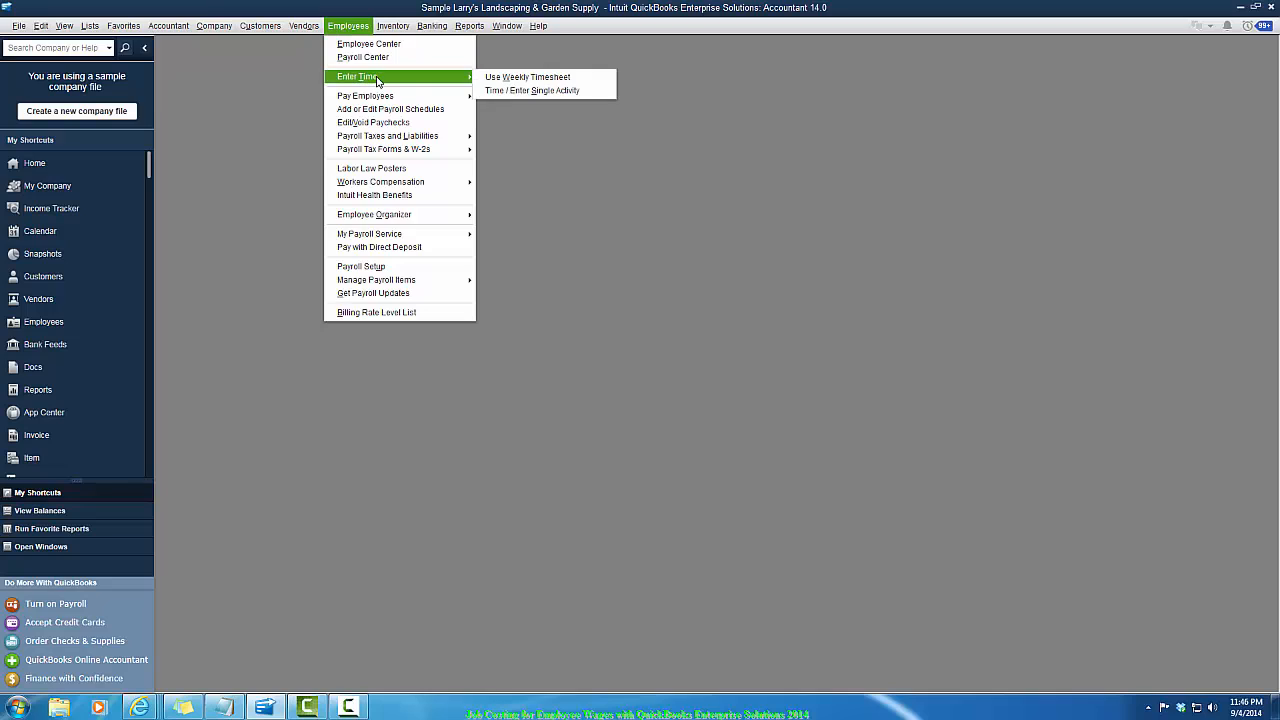
{"action": "left_click", "coordinate": [521, 80]}
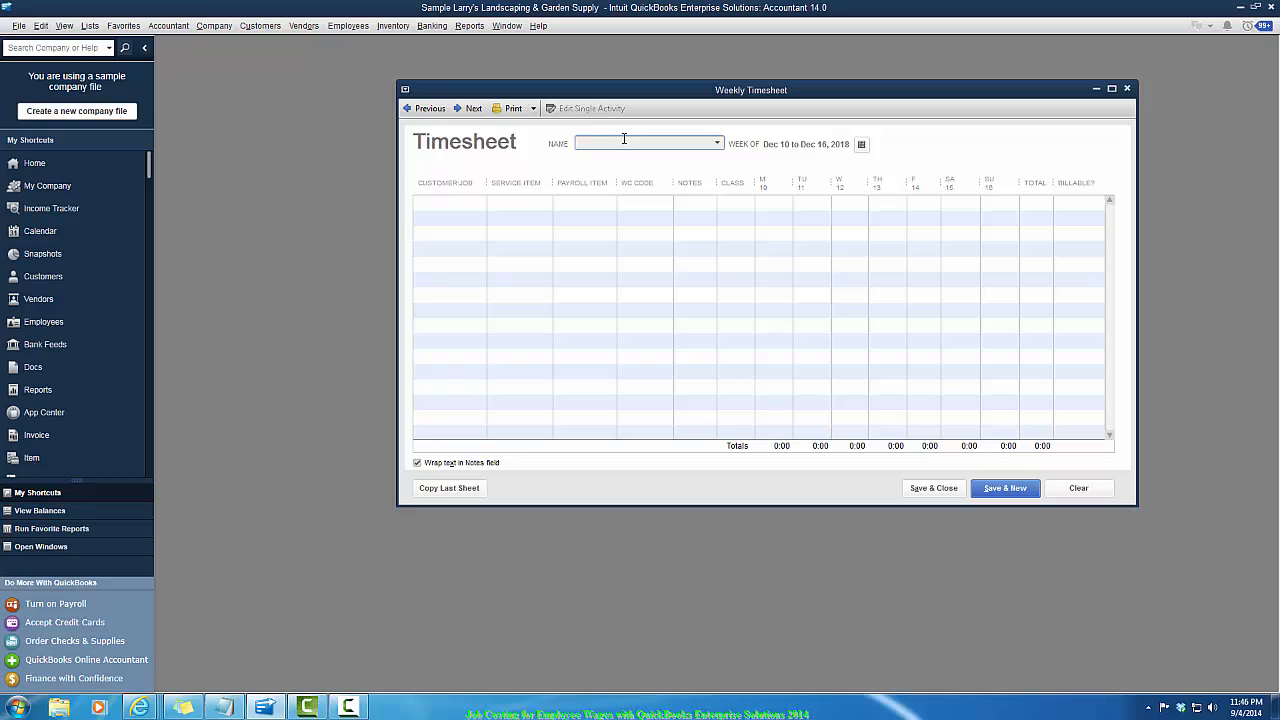
{"action": "type", "text": "Charles Watts"}
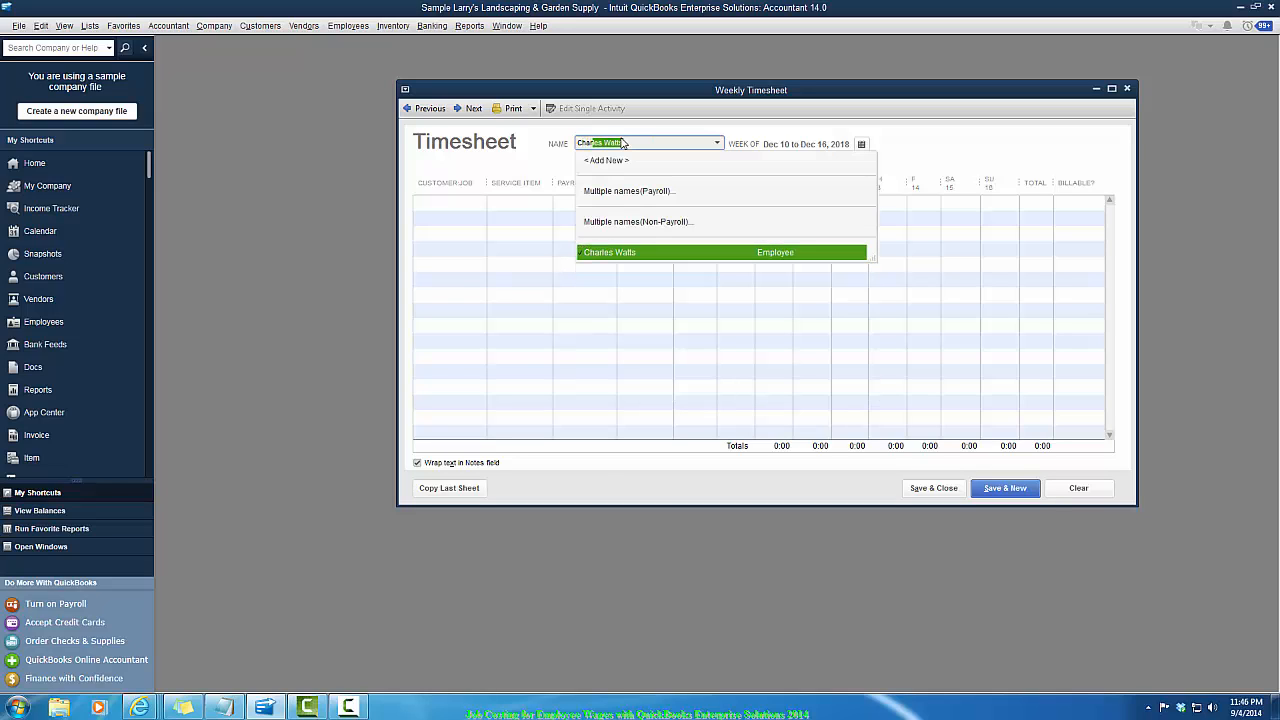
{"action": "key", "text": "Tab"}
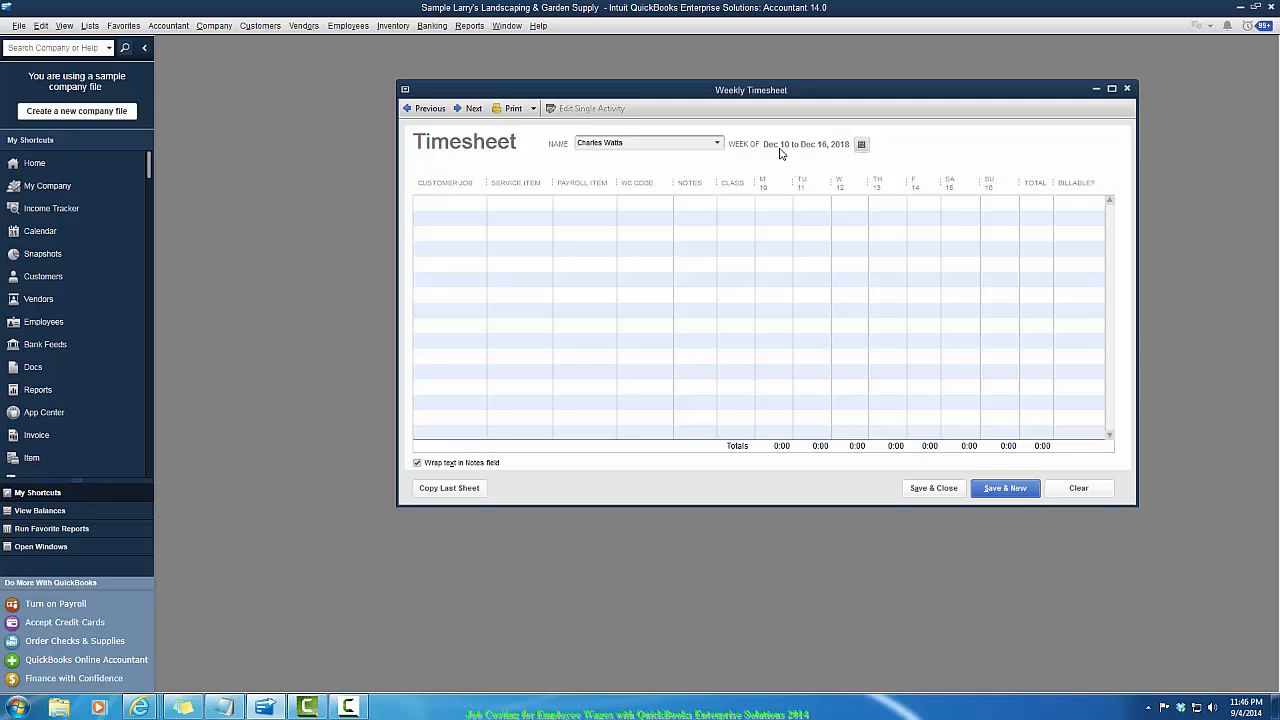
- Quick-add a new customer A1 Customer Test as the customer:job on the first timesheet row
{"action": "left_click", "coordinate": [464, 205]}
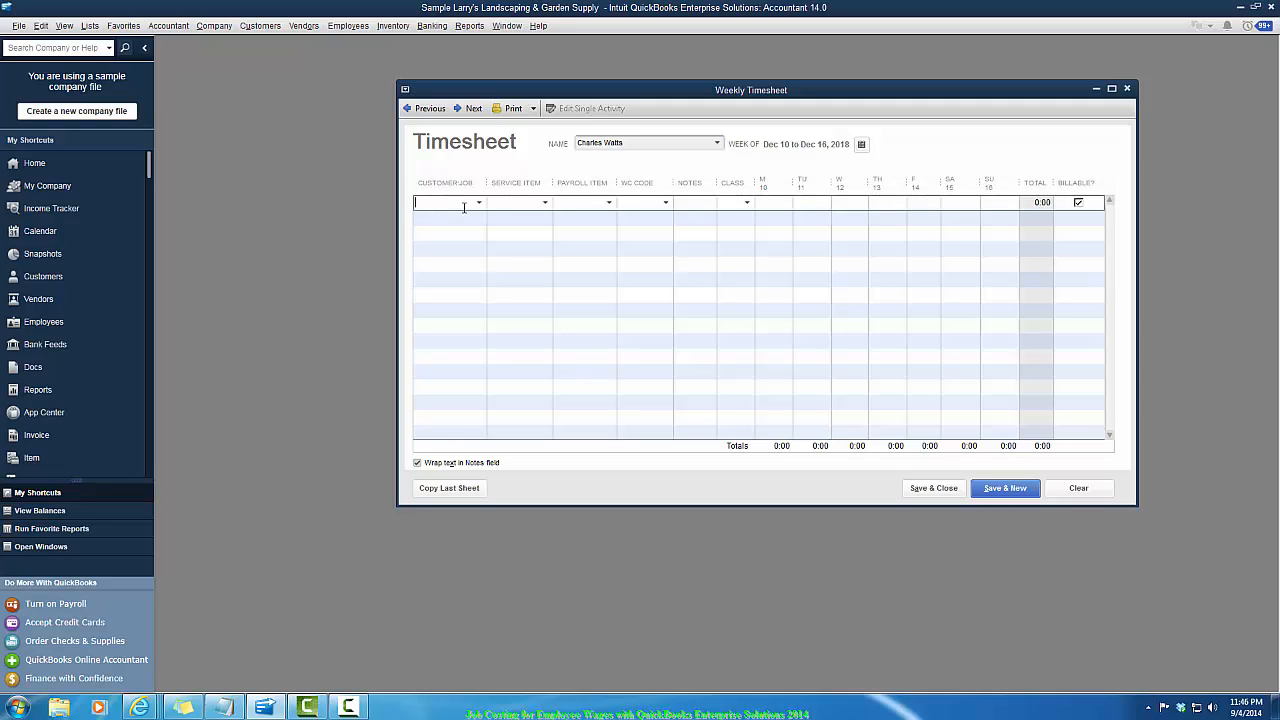
{"action": "type", "text": "A"}
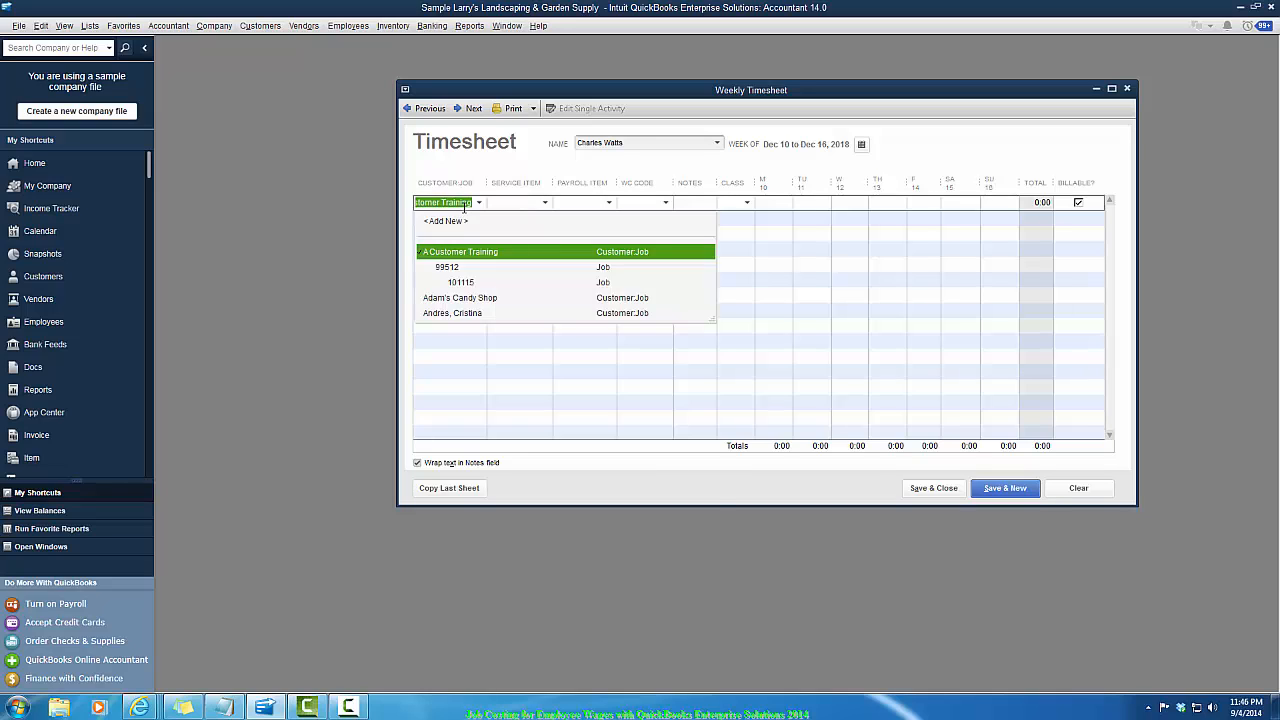
{"action": "type", "text": "1 Customer"}
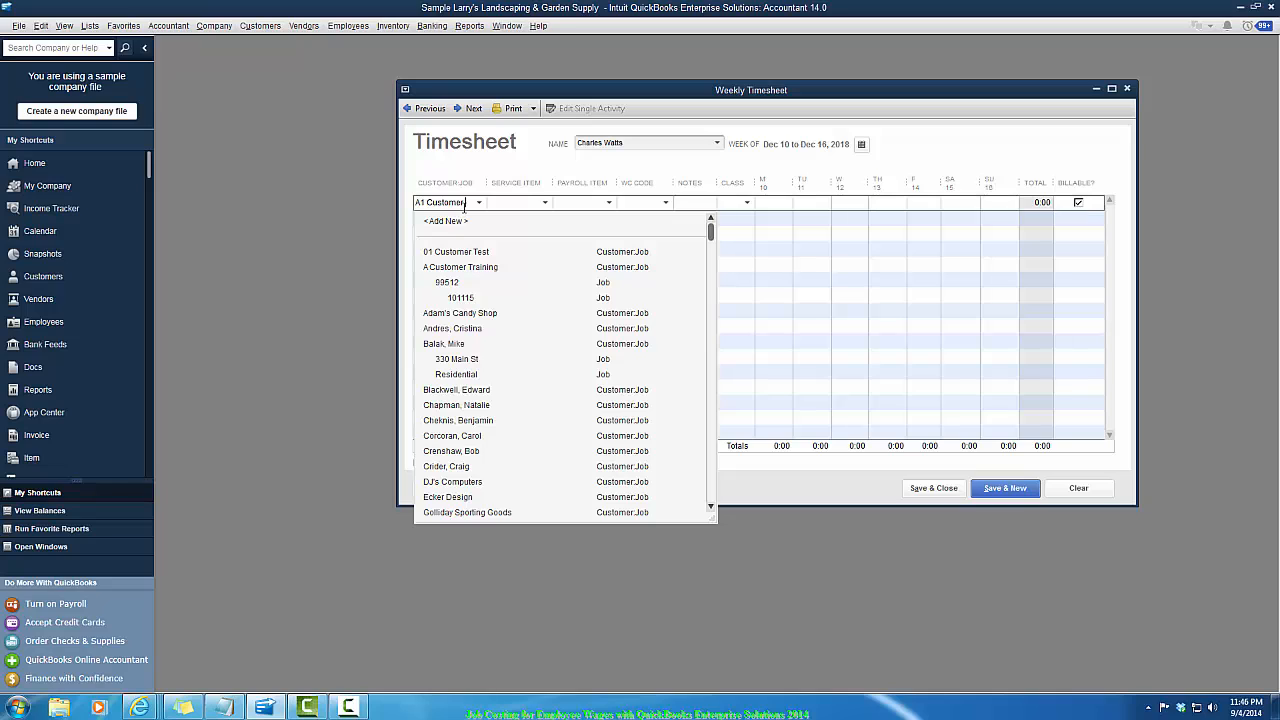
{"action": "type", "text": " Test"}
{"action": "key", "text": "Tab"}
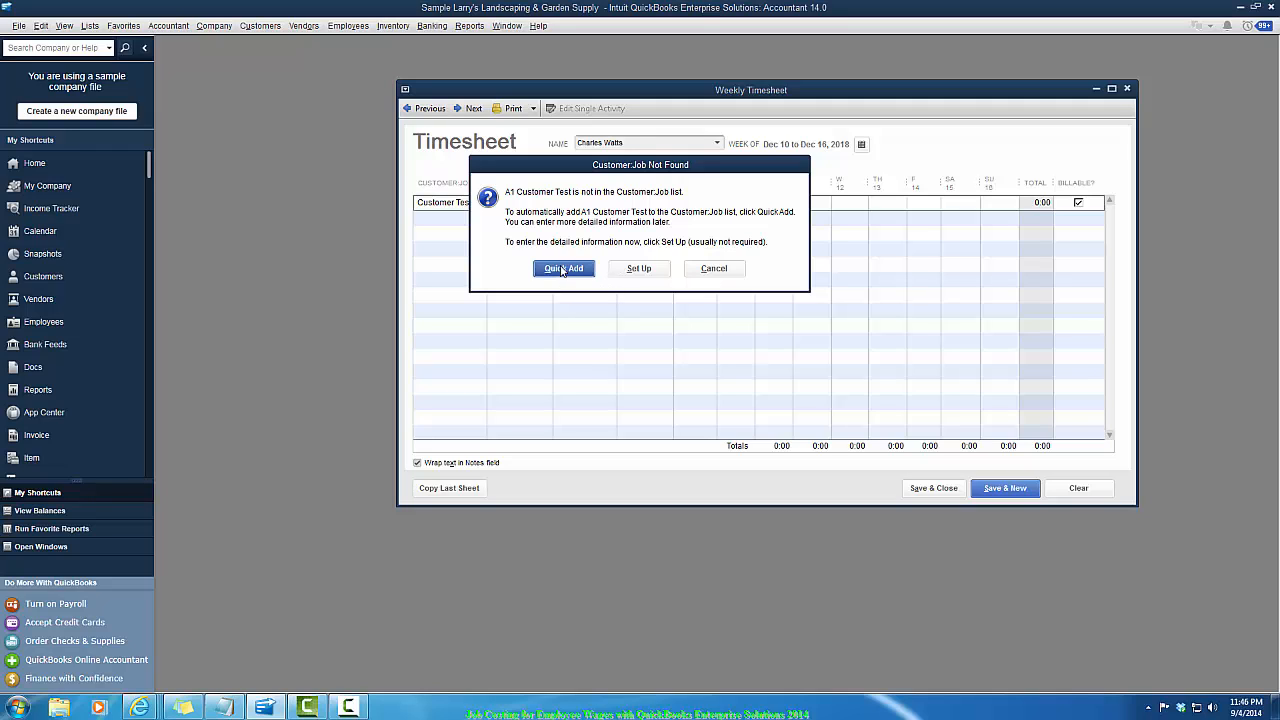
{"action": "left_click", "coordinate": [563, 269]}
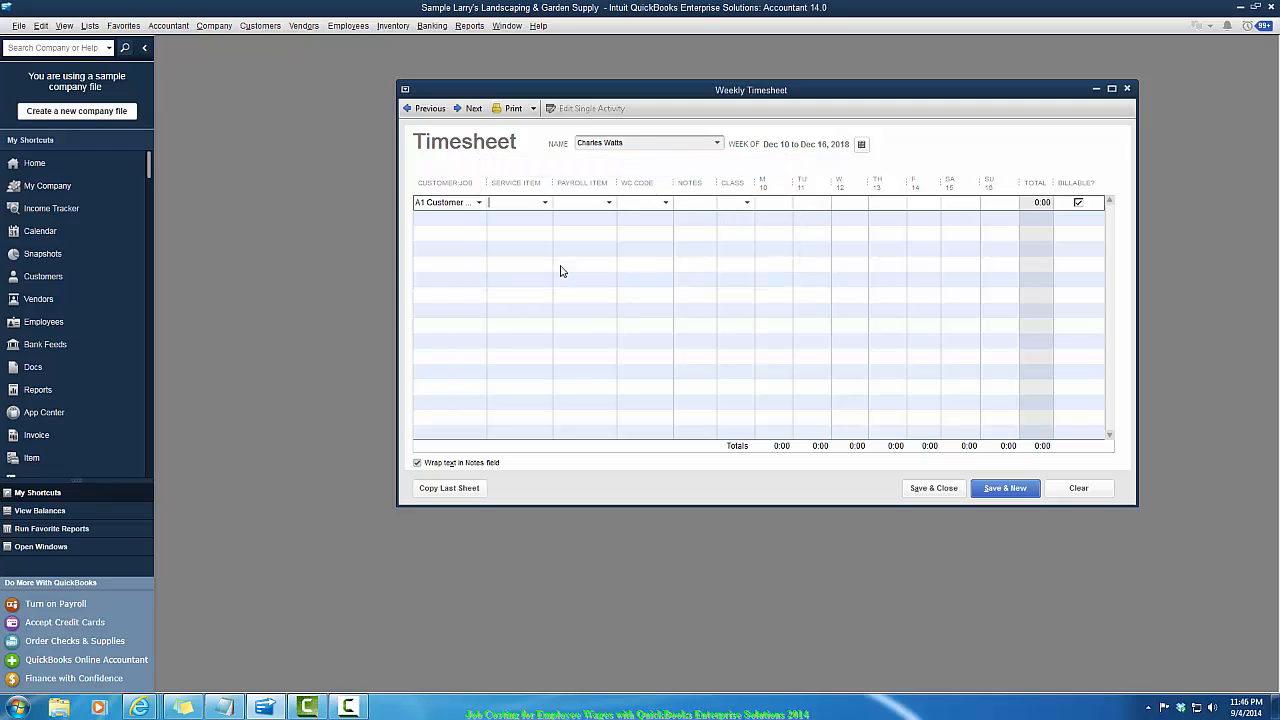
- Set the first row's service item to Labor Employee:Helper and payroll item to Regular Pay
{"action": "left_click", "coordinate": [545, 204]}
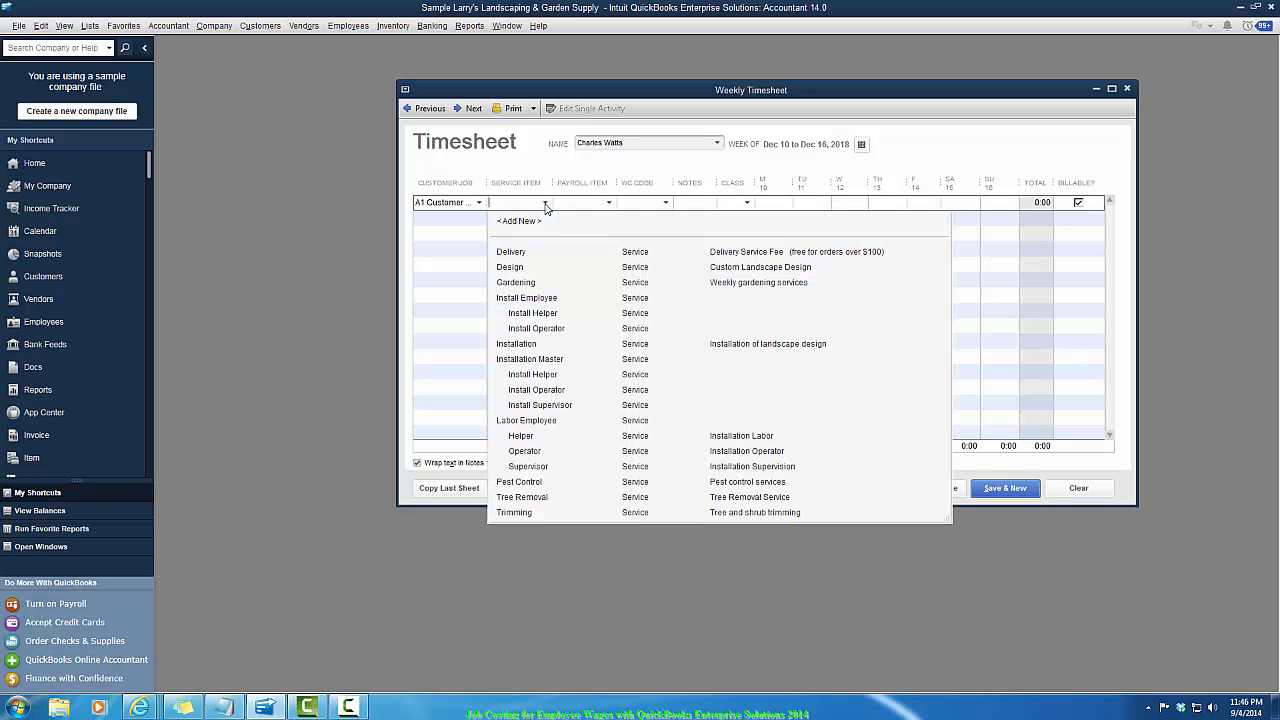
{"action": "left_click", "coordinate": [525, 438]}
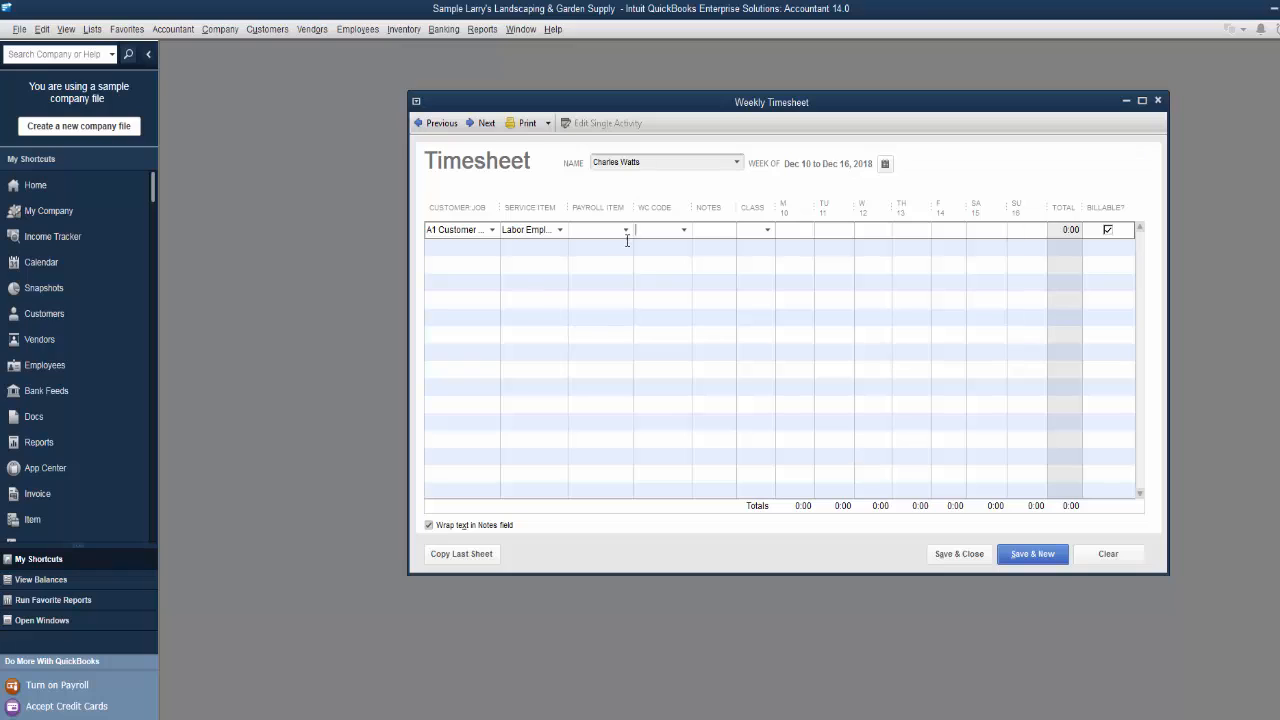
{"action": "left_click", "coordinate": [560, 230]}
{"action": "left_click", "coordinate": [589, 237]}
{"action": "type", "text": "Re"}
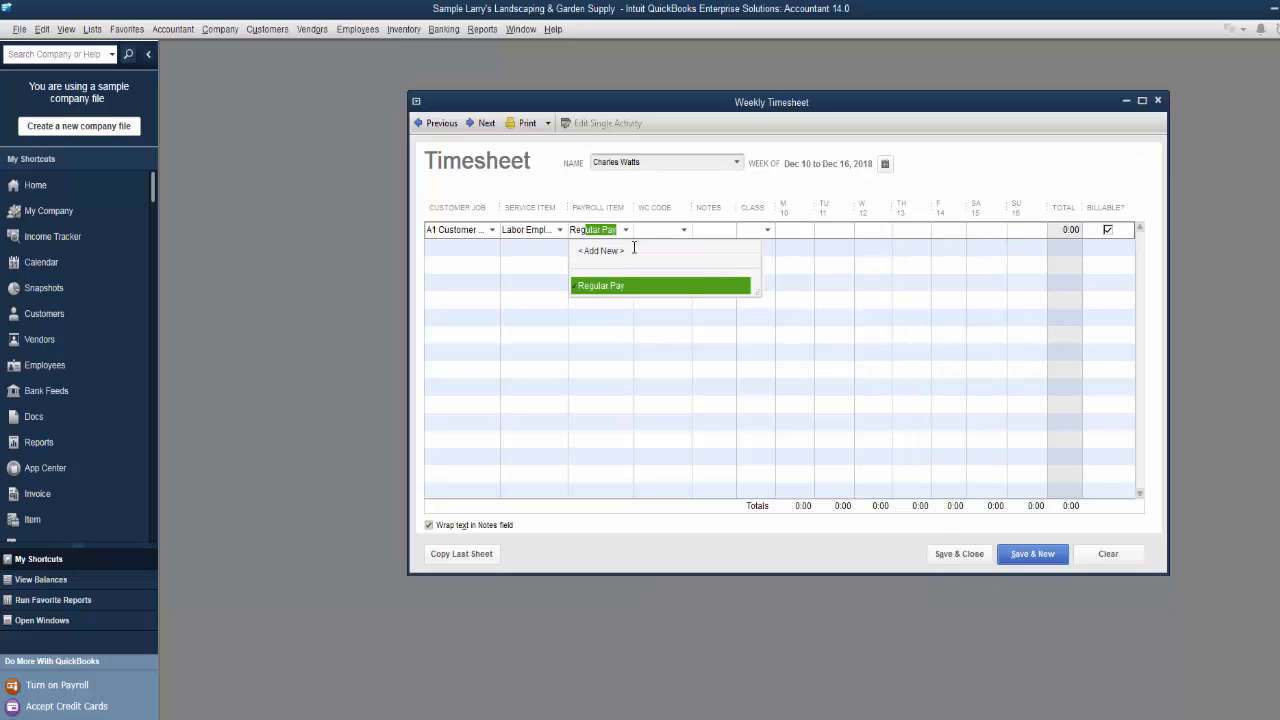
{"action": "type", "text": "g"}
{"action": "key", "text": "Tab"}
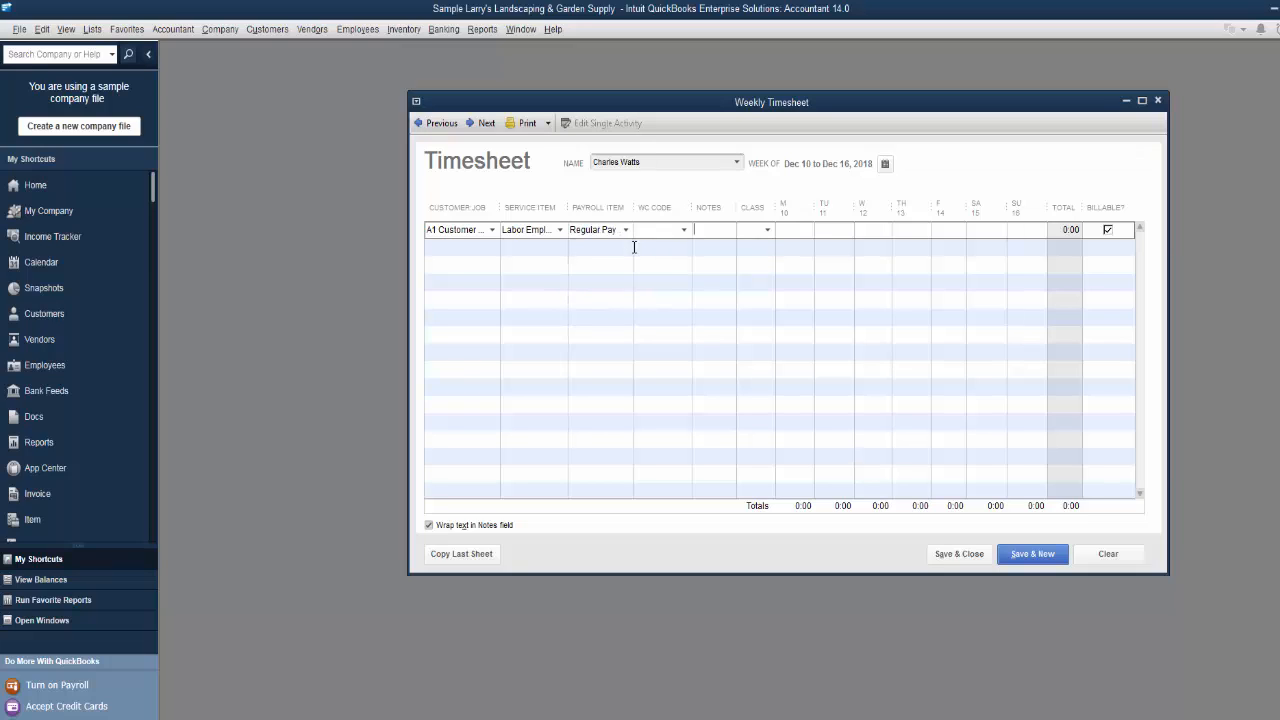
- Enter the note WO 1995 and hours of 2:00 Monday, 3:00 Tuesday and 4:00 Wednesday on the first row
{"action": "type", "text": "WO 1995"}
{"action": "key", "text": "Tab"}
{"action": "key", "text": "Tab"}
{"action": "key", "text": "Tab"}
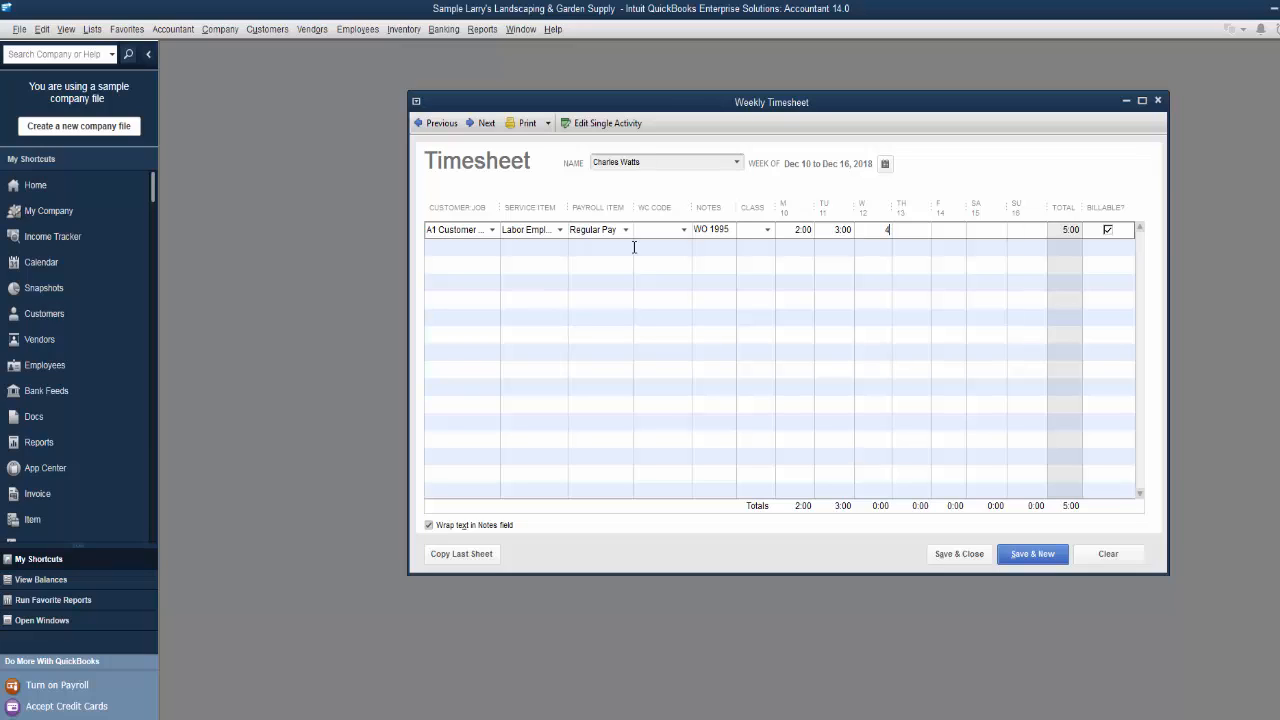
{"action": "key", "text": "Tab"}
{"action": "left_click", "coordinate": [498, 259]}
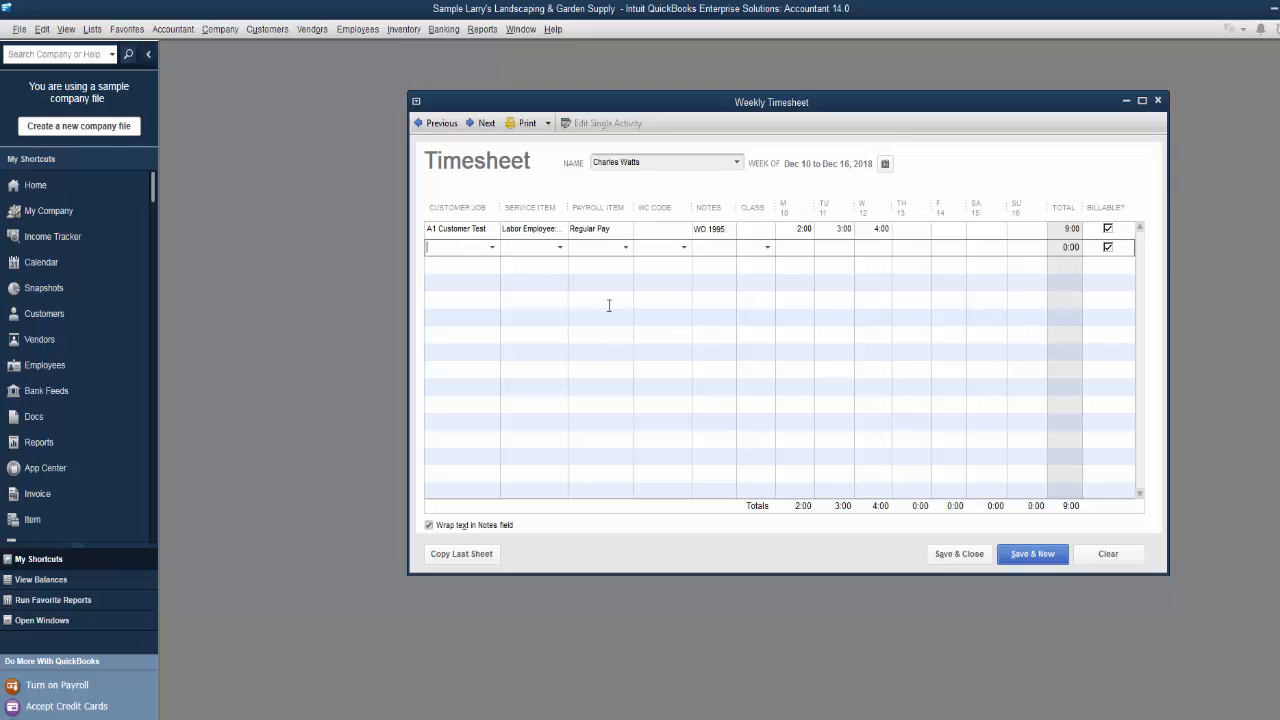
- Quick-add customer A2 Customer Test on the second row and set its service item to Labor Employee
{"action": "type", "text": "A"}
{"action": "type", "text": "2 Customer Tes"}
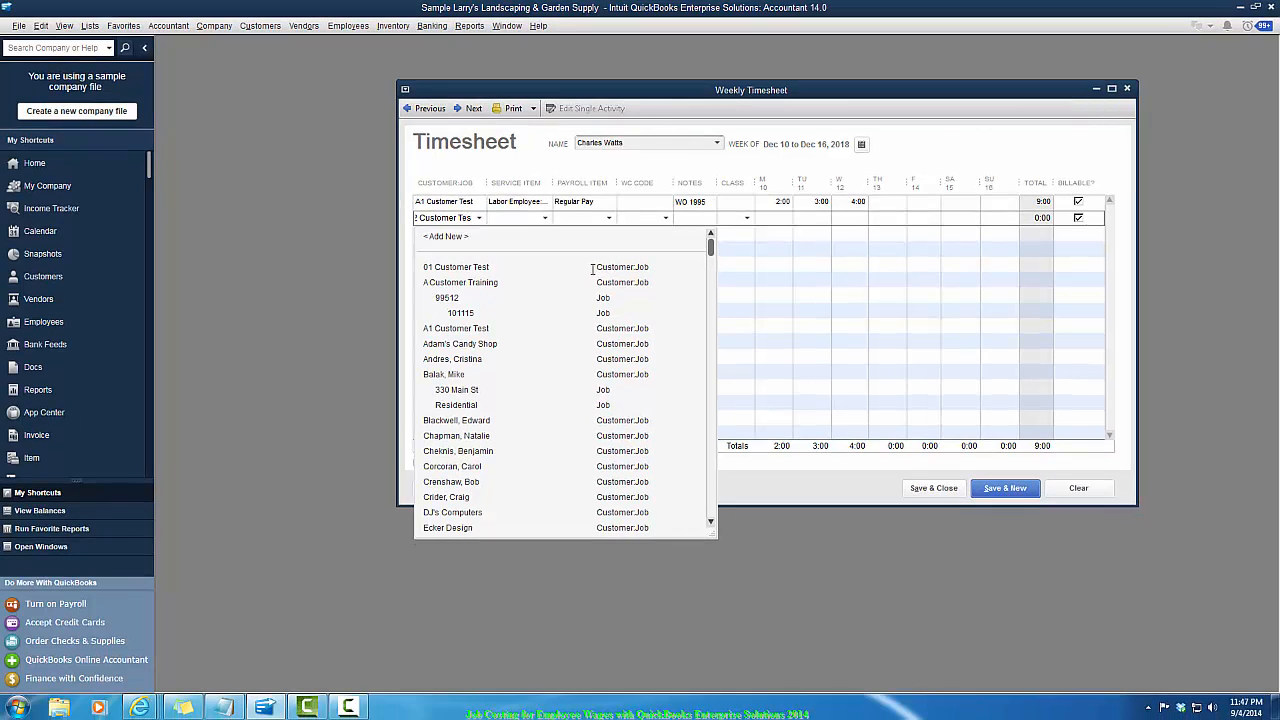
{"action": "type", "text": "t"}
{"action": "key", "text": "Tab"}
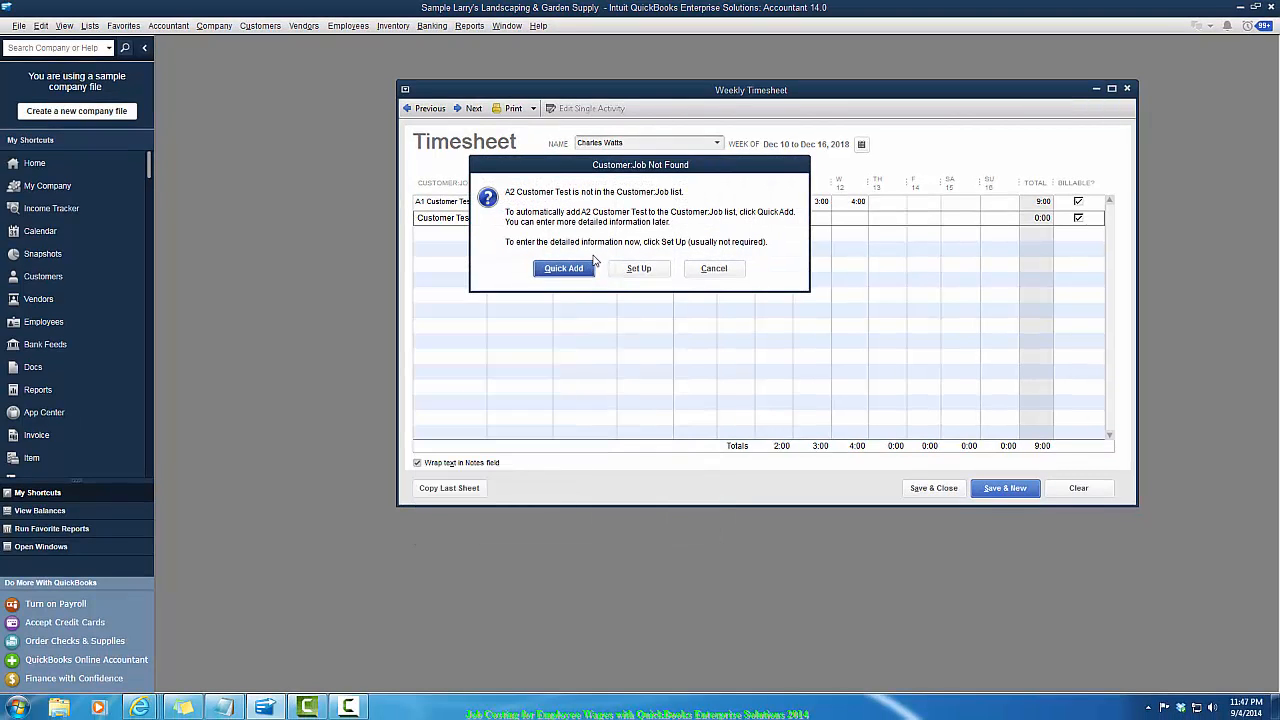
{"action": "left_click", "coordinate": [550, 269]}
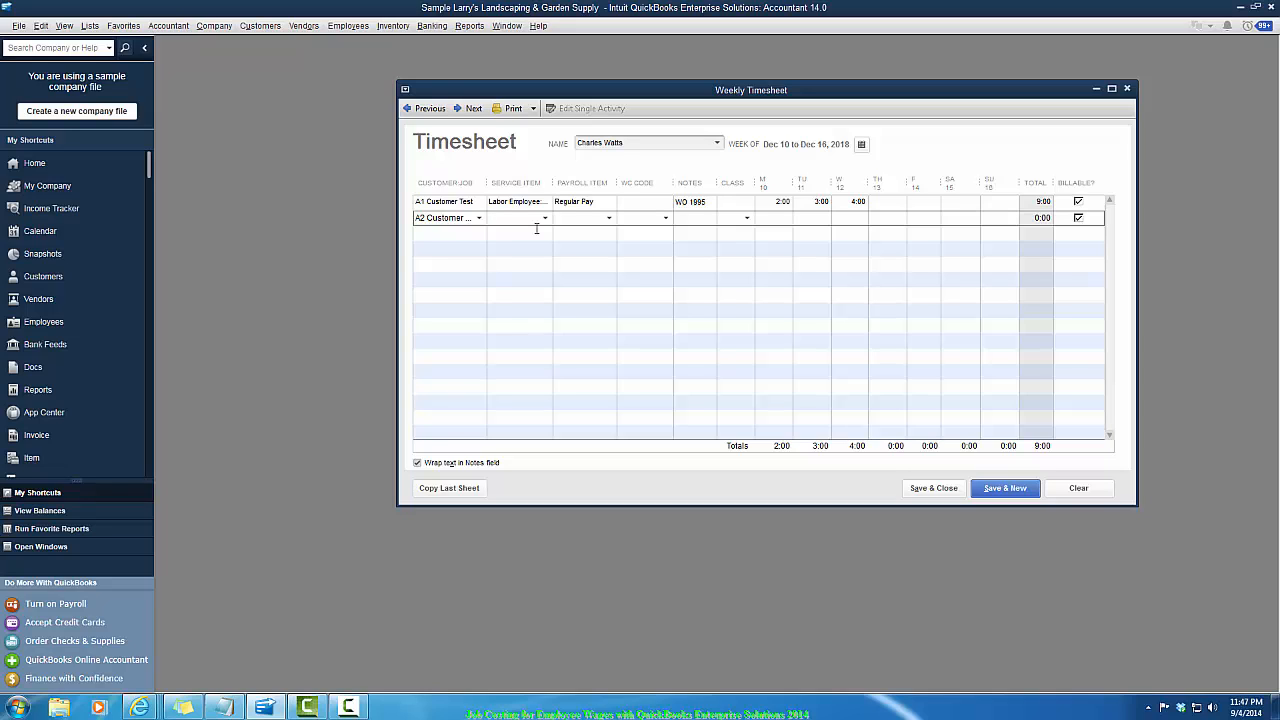
{"action": "type", "text": "L"}
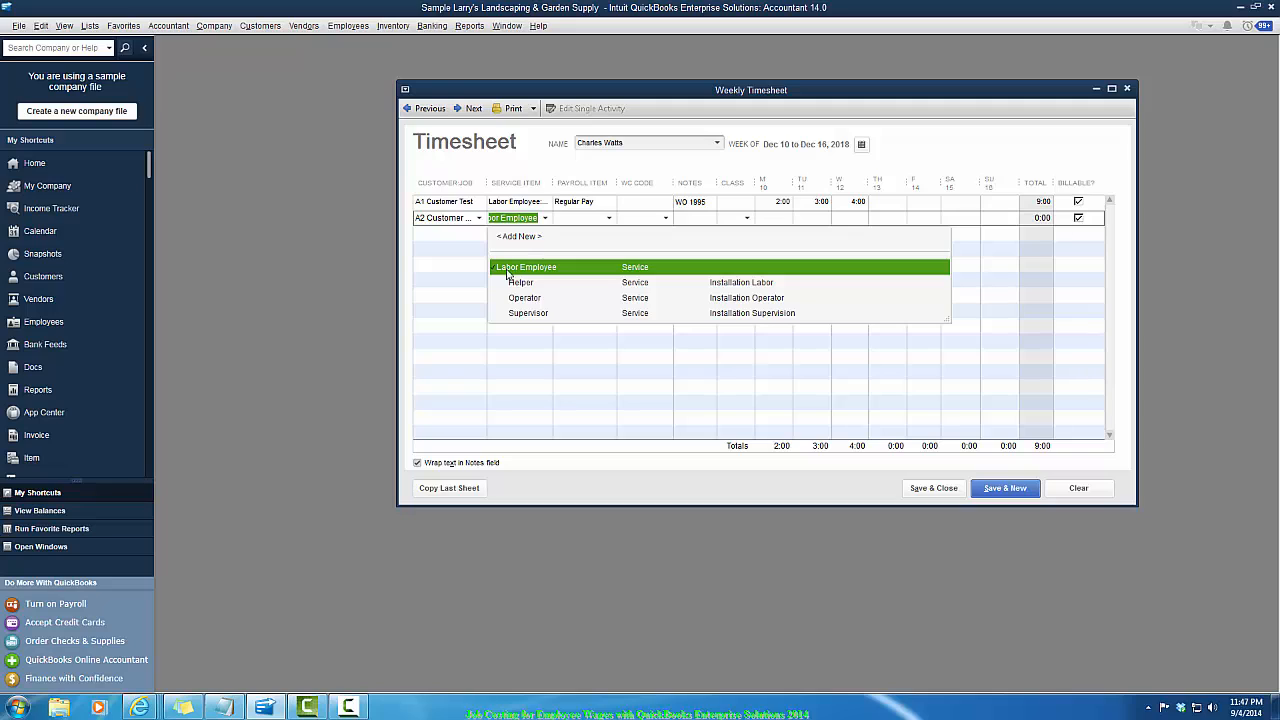
{"action": "key", "text": "Tab"}
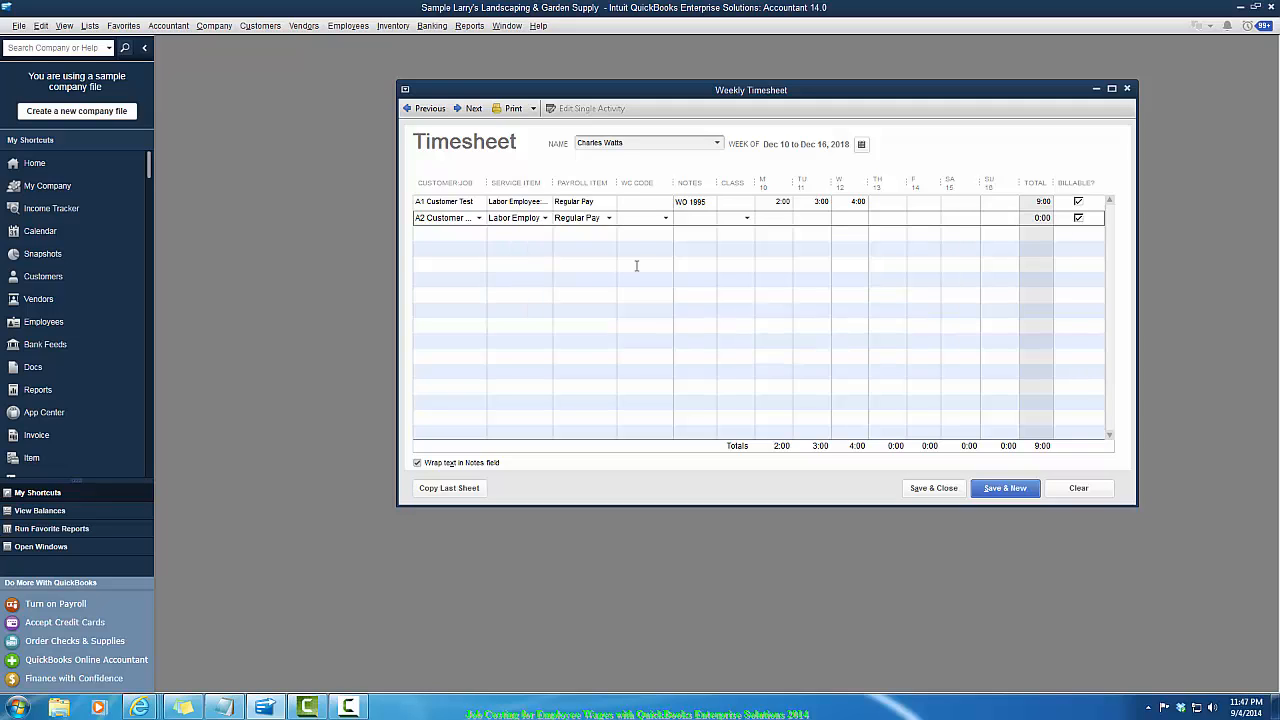
- Enter hours of 5:00 Monday, 5:00 Tuesday and 4:00 Wednesday through Friday on the second row and save the timesheet
{"action": "left_click", "coordinate": [601, 224]}
{"action": "key", "text": "Tab"}
{"action": "key", "text": "Tab"}
{"action": "key", "text": "Tab"}
{"action": "key", "text": "Tab"}
{"action": "key", "text": "Tab"}
{"action": "key", "text": "Tab"}
{"action": "key", "text": "Tab"}
{"action": "key", "text": "Tab"}
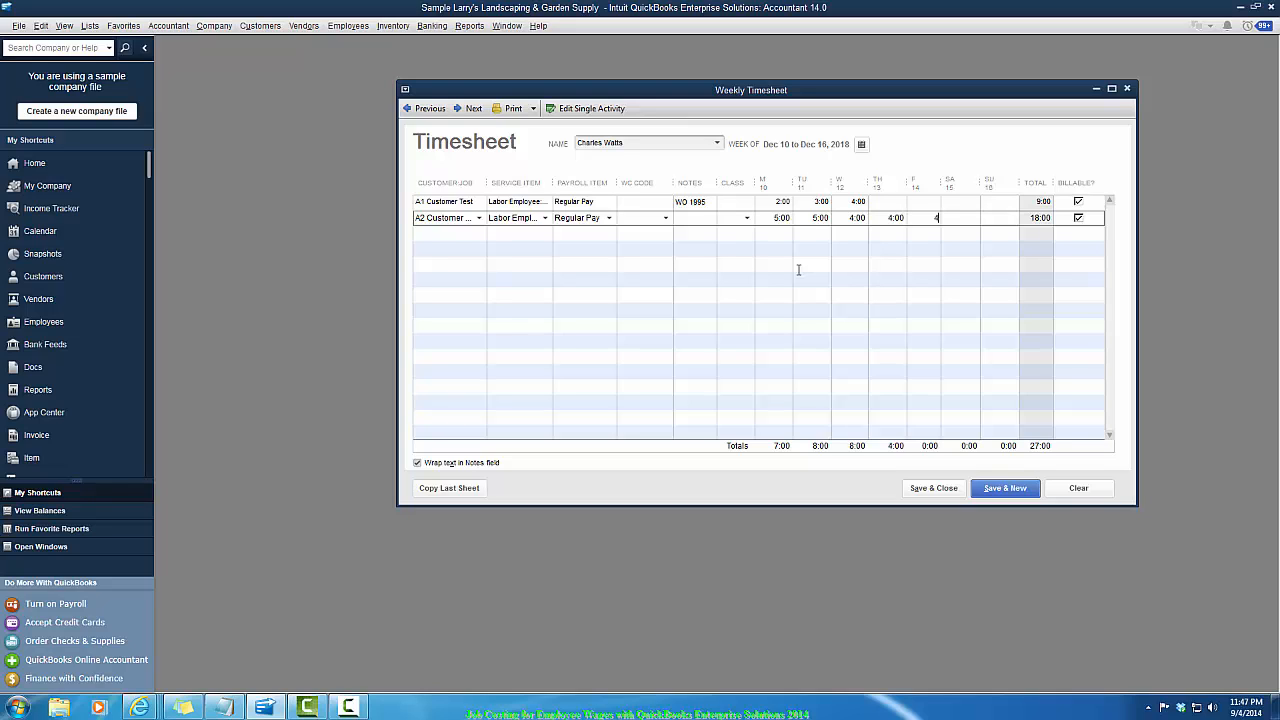
{"action": "type", "text": "4"}
{"action": "key", "text": "Tab"}
{"action": "left_click", "coordinate": [929, 490]}
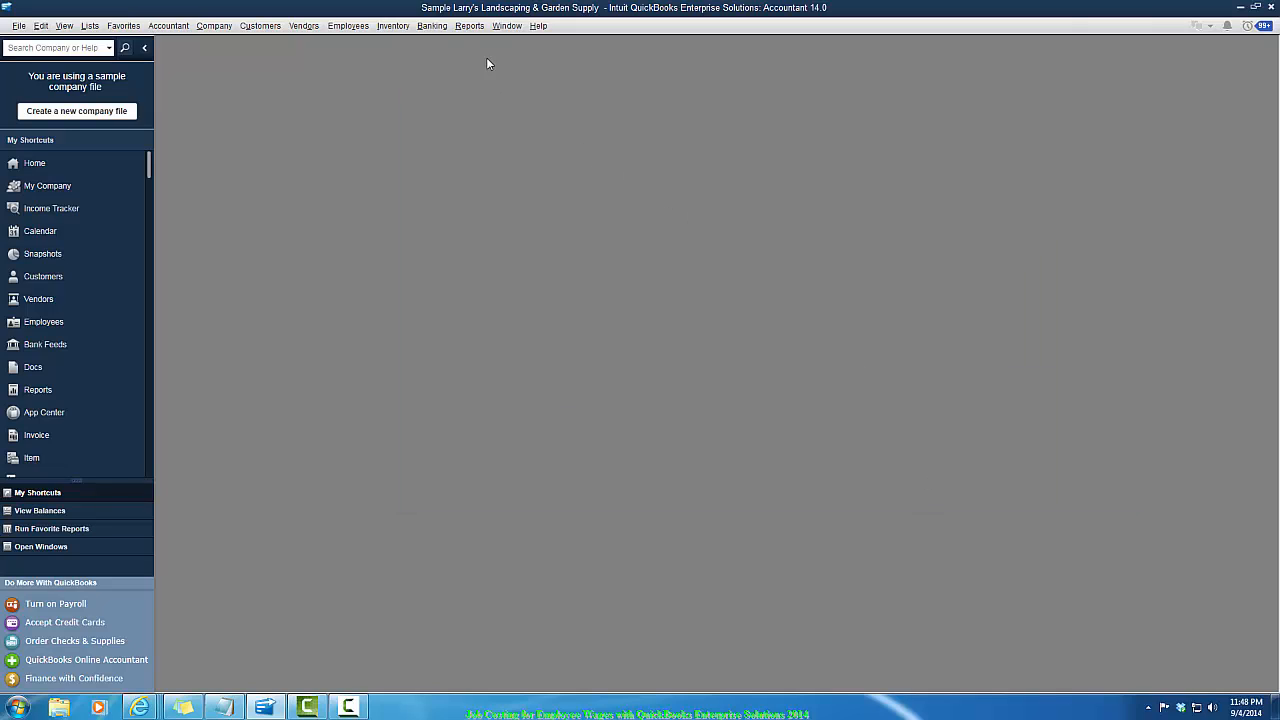
- Start an unscheduled payroll and set the check date to 12/17/2018
{"action": "left_click", "coordinate": [355, 27]}
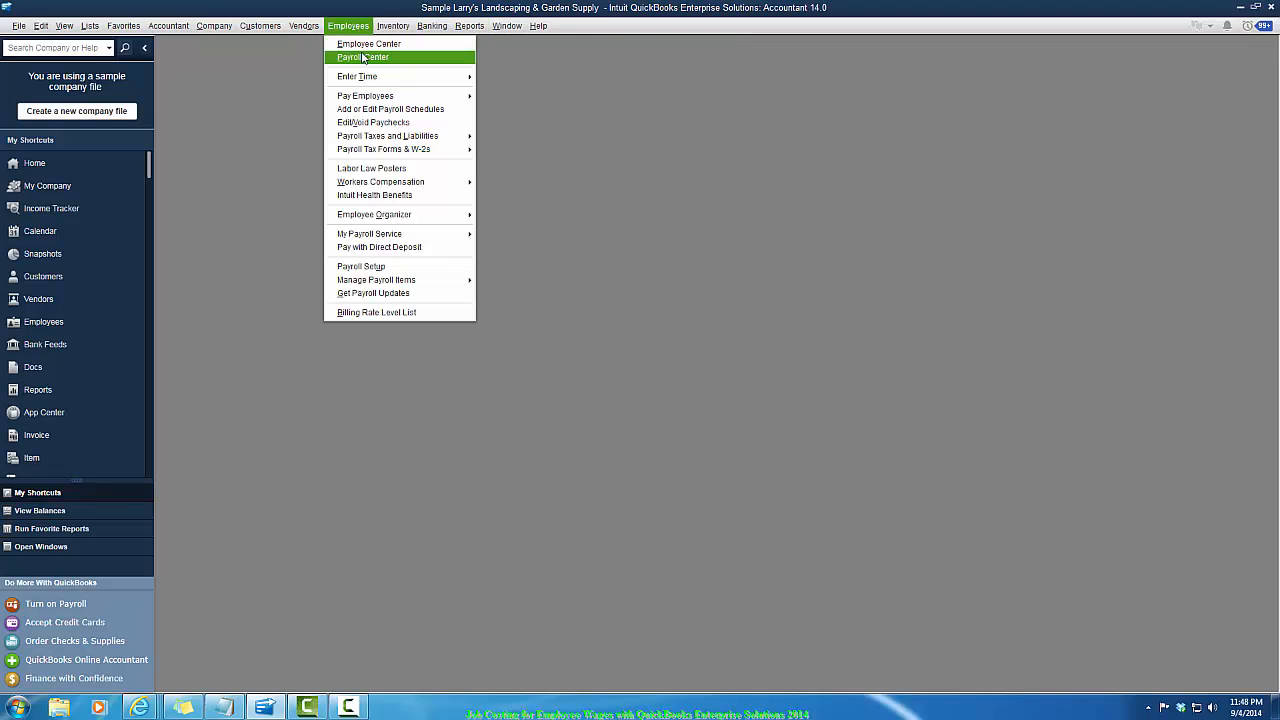
{"action": "mouse_move", "coordinate": [364, 97]}
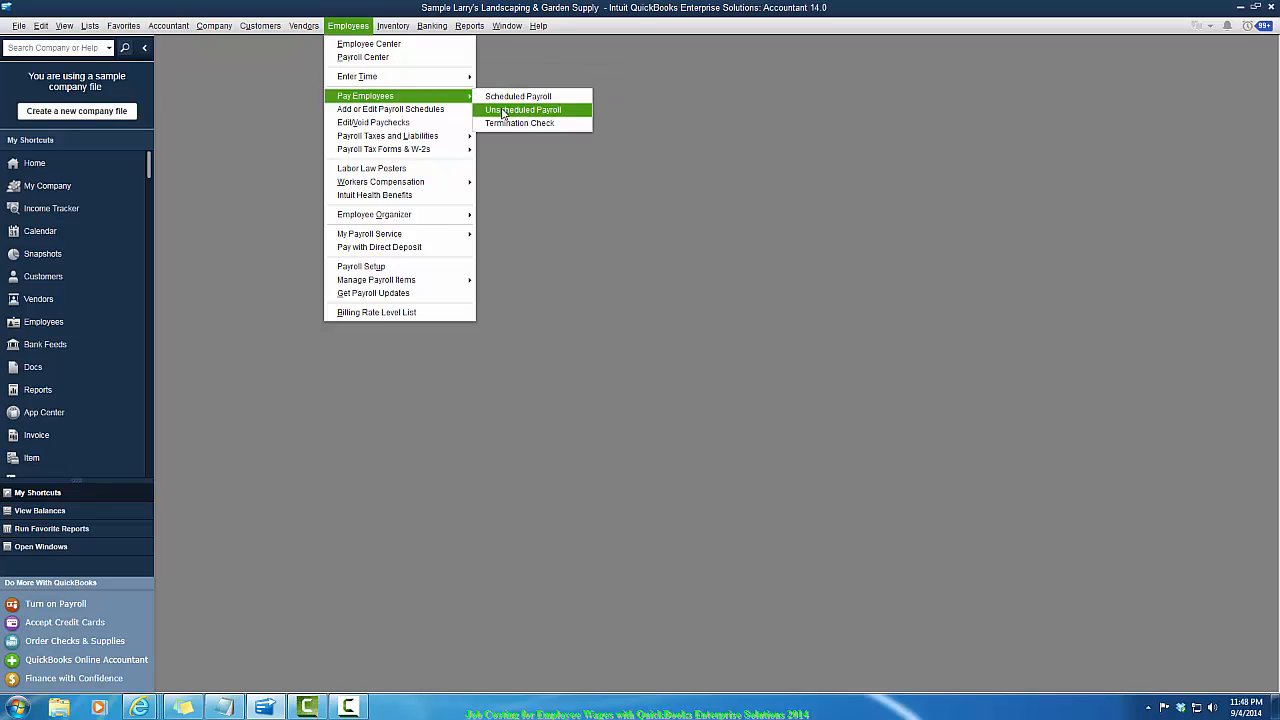
{"action": "left_click", "coordinate": [502, 110]}
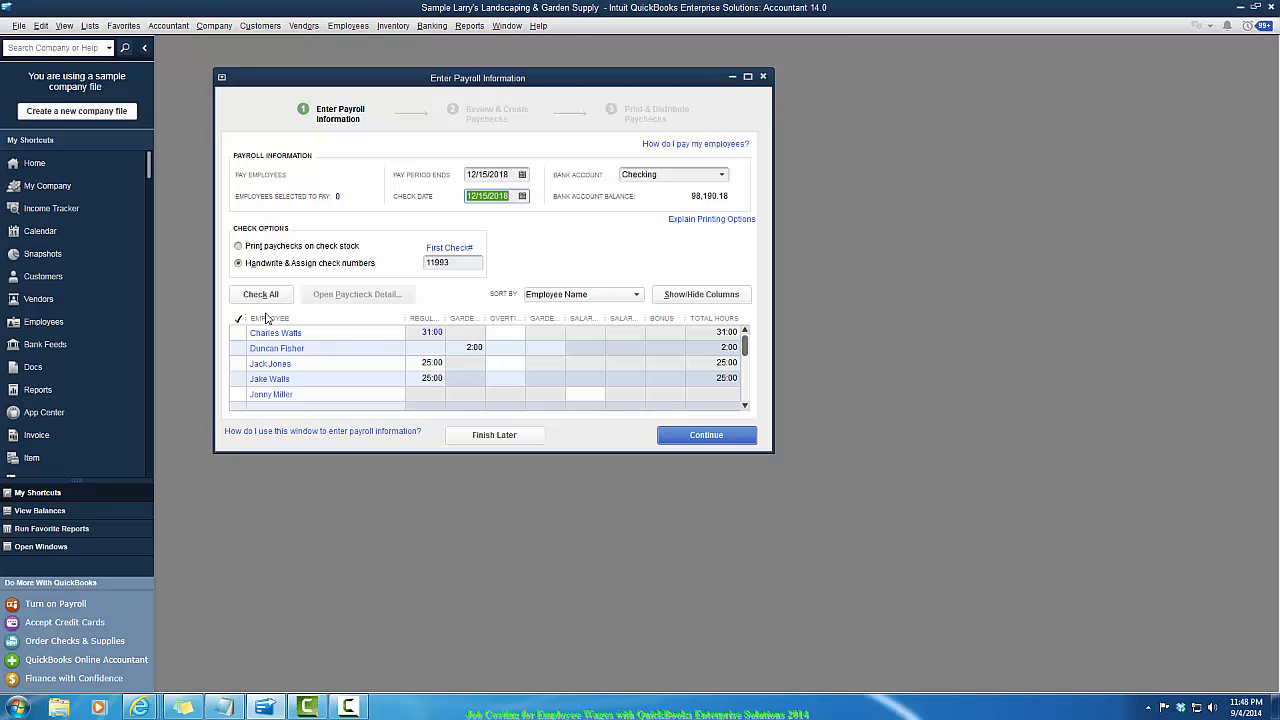
{"action": "left_click", "coordinate": [239, 332]}
{"action": "left_click", "coordinate": [240, 333]}
{"action": "type", "text": "12"}
{"action": "key", "text": "Tab"}
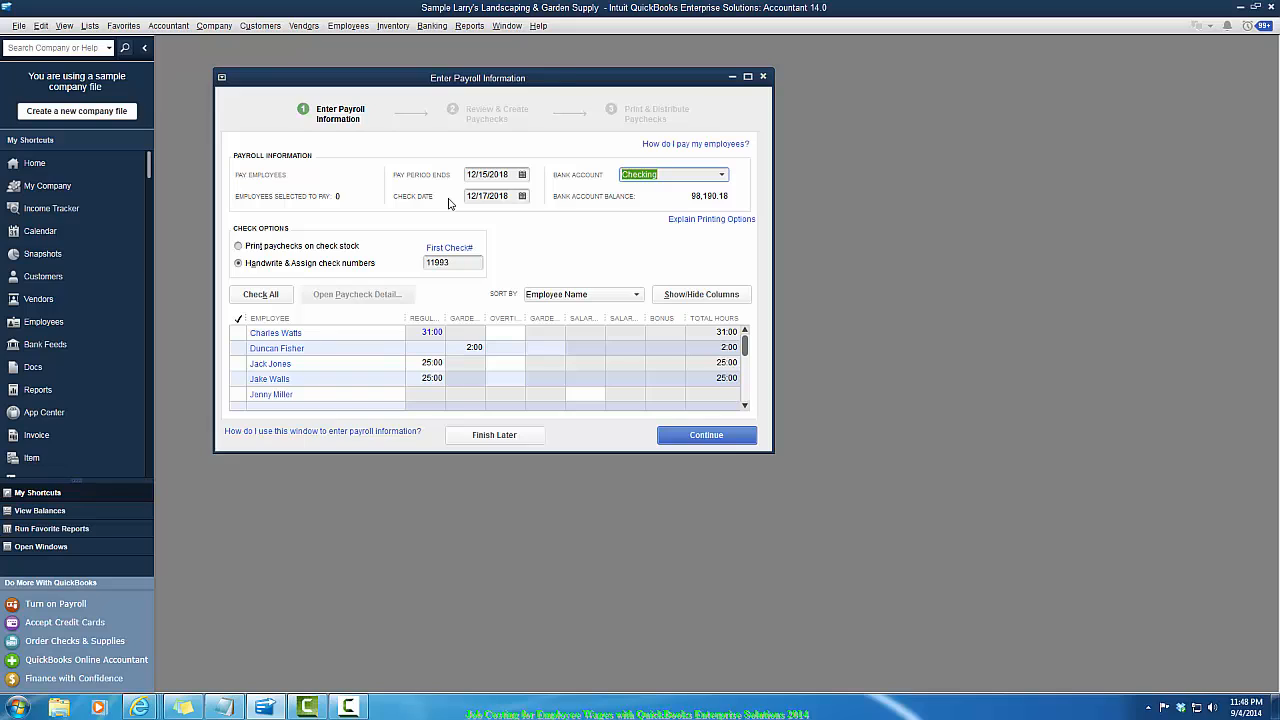
{"action": "left_click", "coordinate": [236, 332]}
{"action": "left_click", "coordinate": [237, 331]}
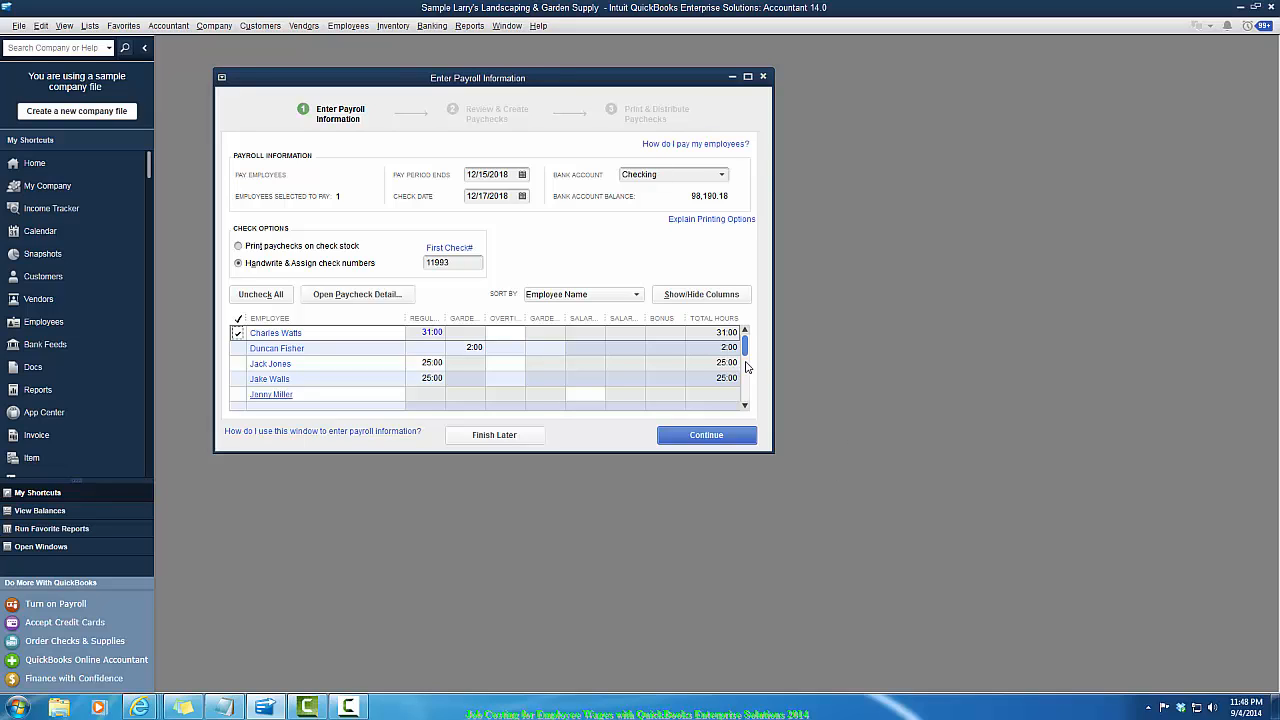
{"action": "left_click", "coordinate": [706, 436]}
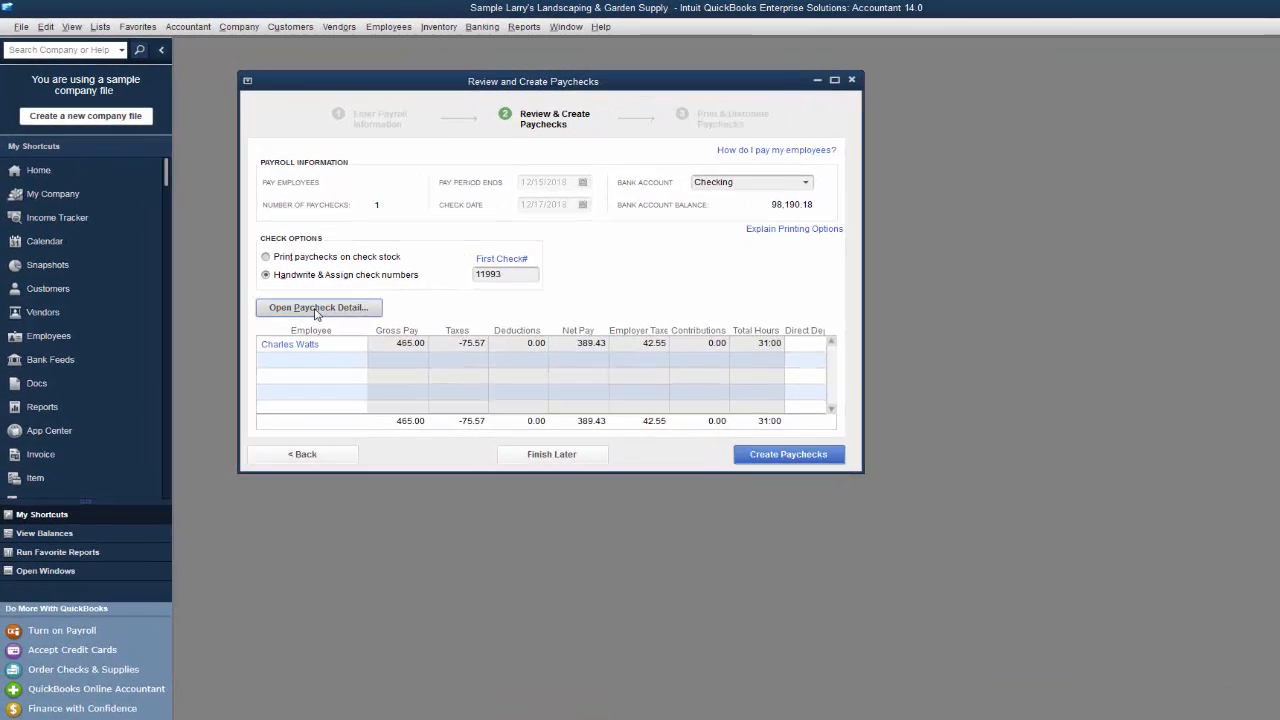
{"action": "left_click", "coordinate": [316, 309]}
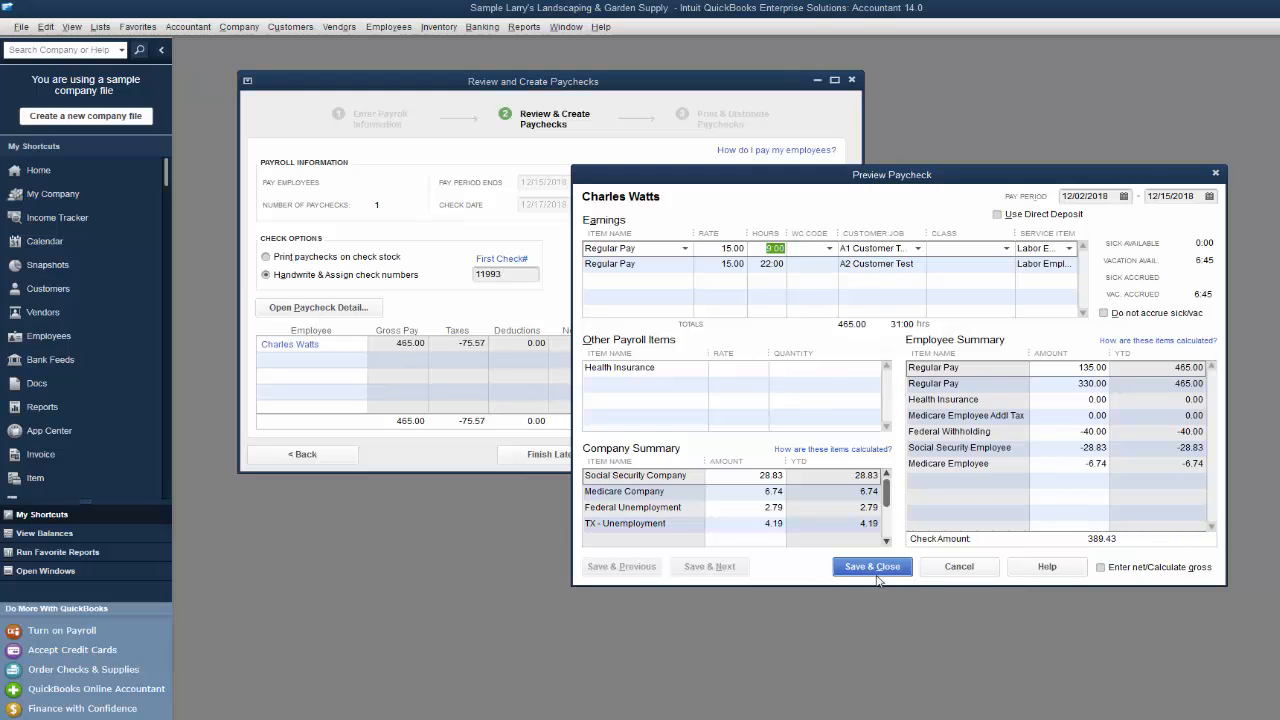
{"action": "left_click", "coordinate": [872, 567]}
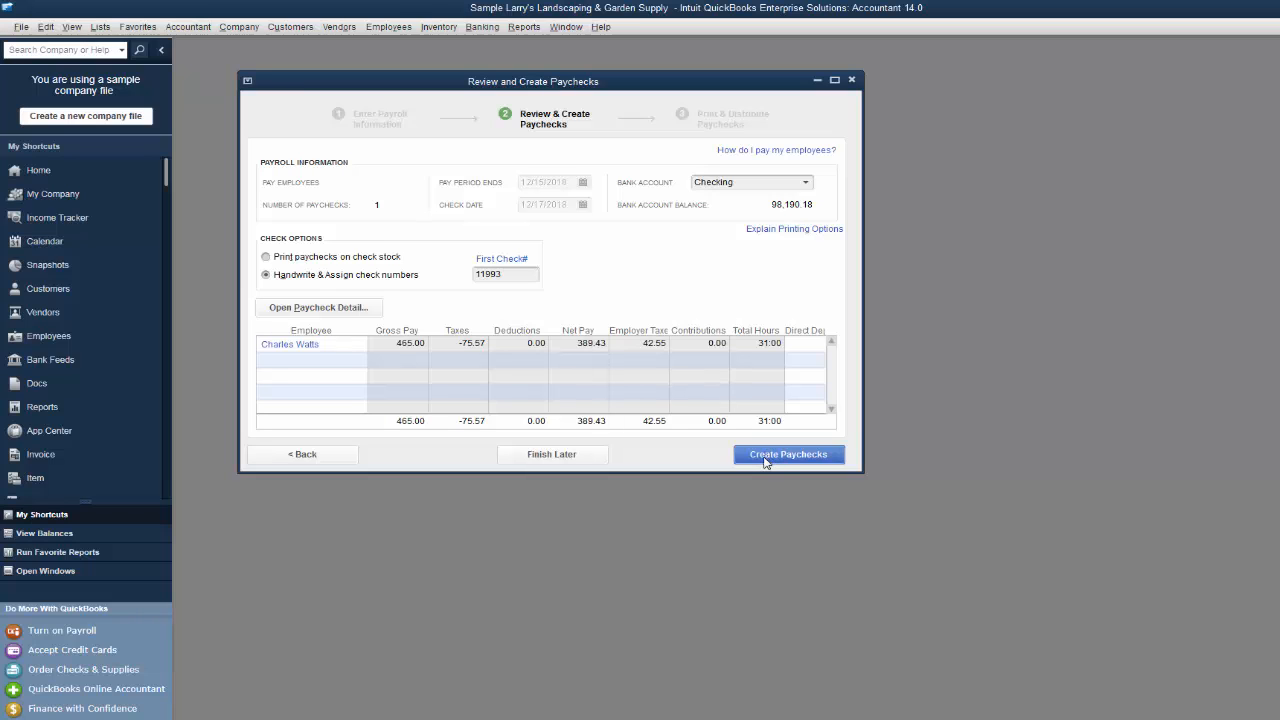
{"action": "left_click", "coordinate": [765, 456]}
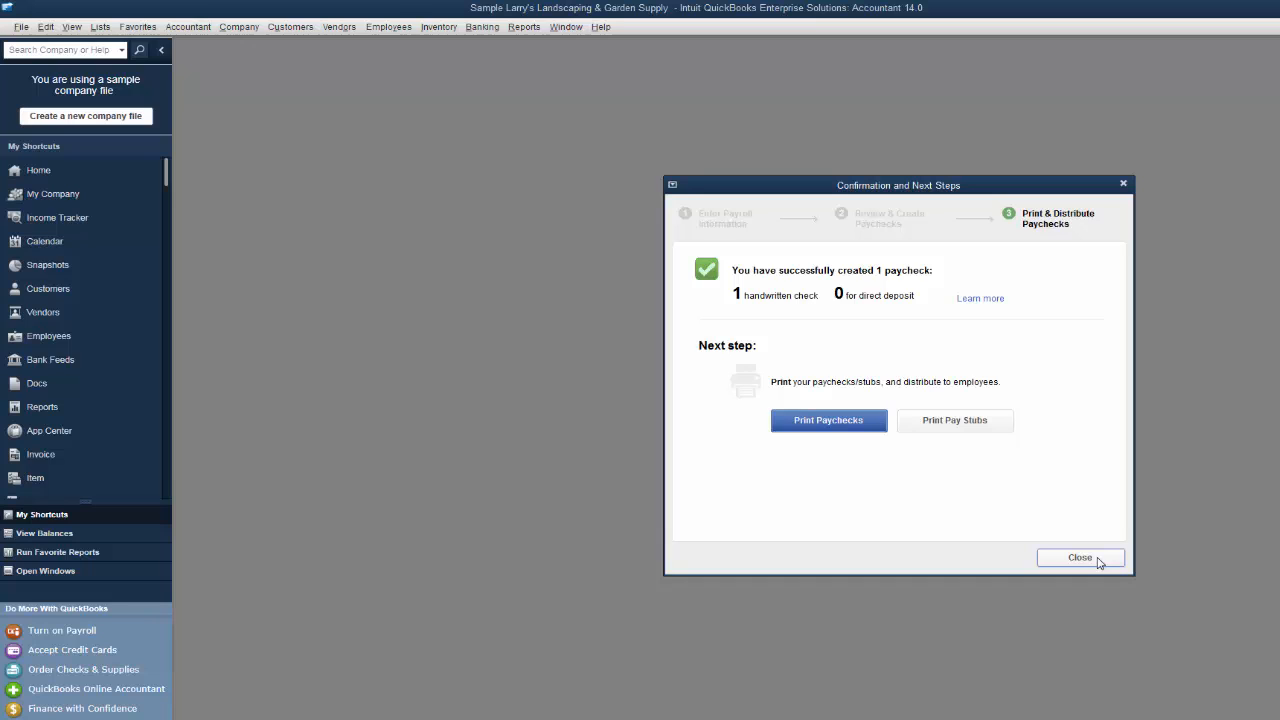
{"action": "left_click", "coordinate": [1080, 558]}
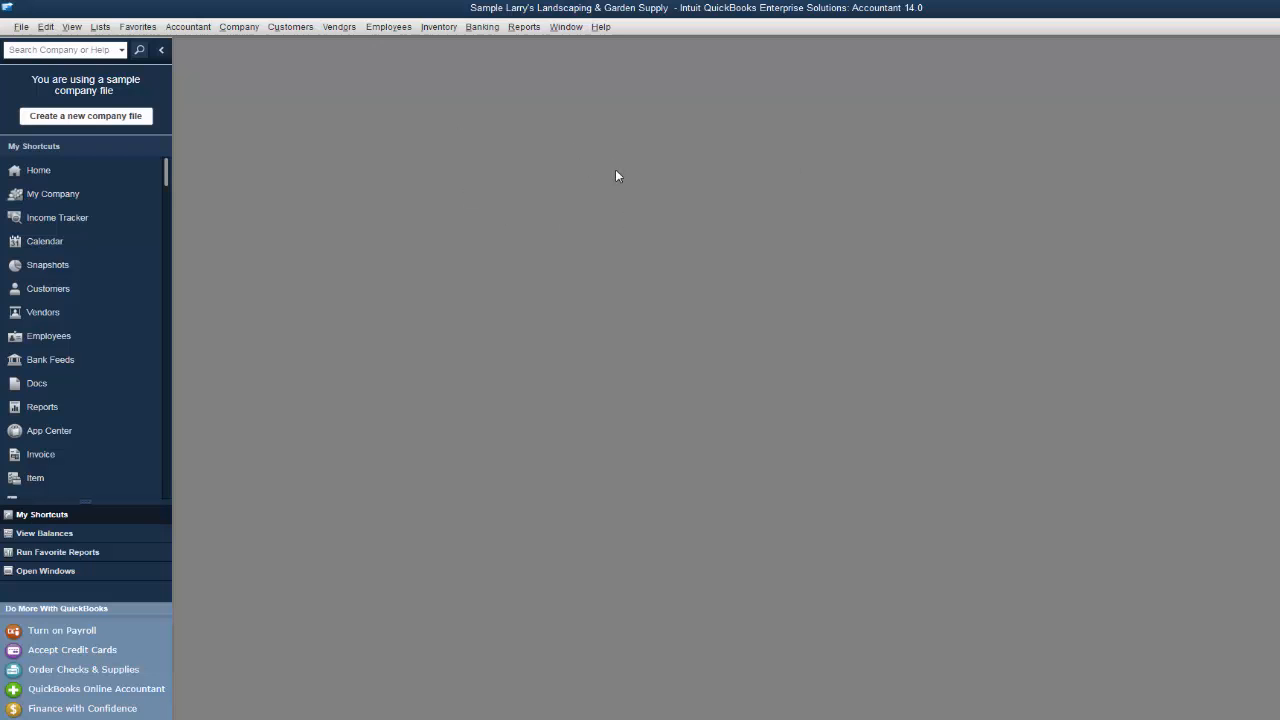
- Create an invoice for A1 Customer Test and select its three billable time entries
{"action": "left_click", "coordinate": [290, 27]}
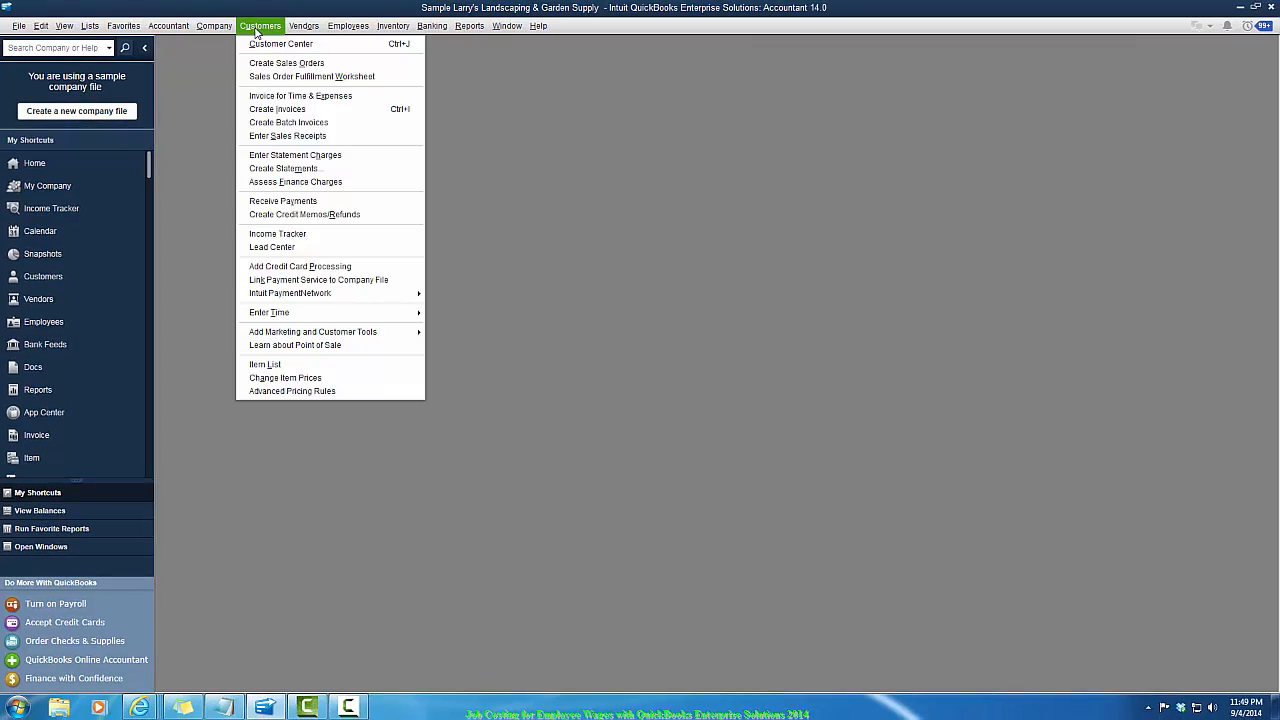
{"action": "left_click", "coordinate": [280, 112]}
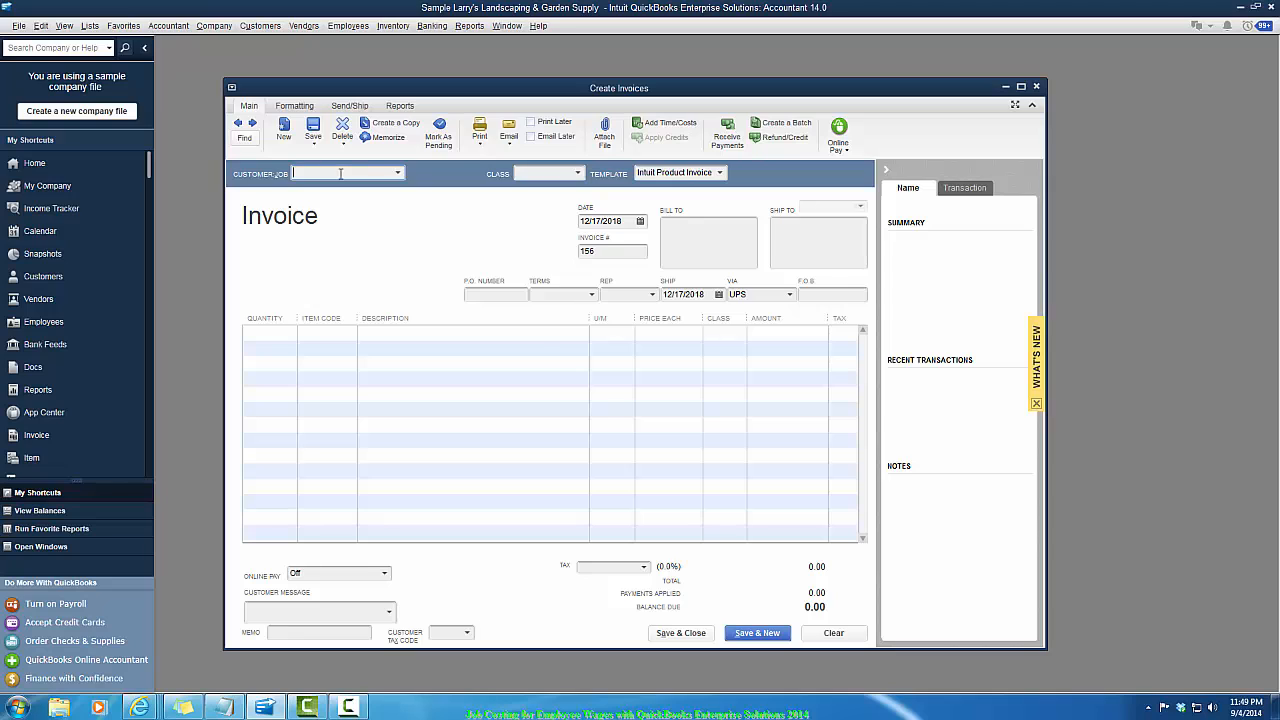
{"action": "type", "text": "A1 Customer Test"}
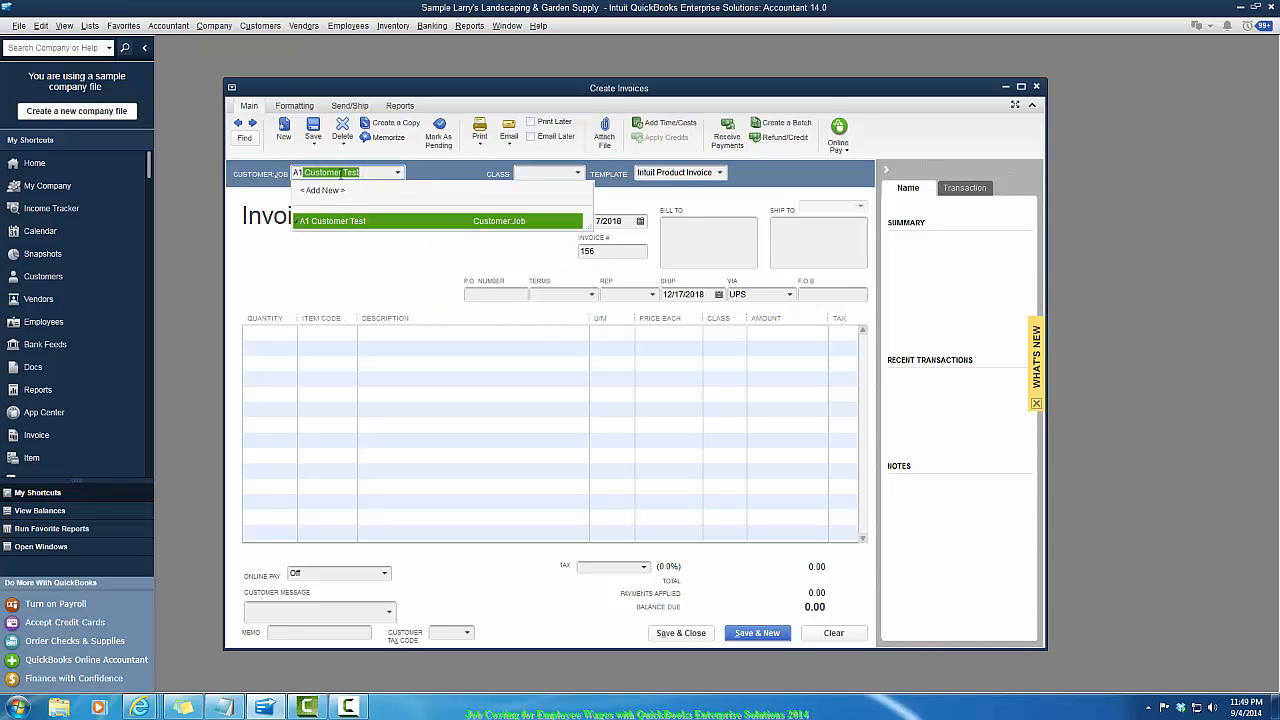
{"action": "key", "text": "Tab"}
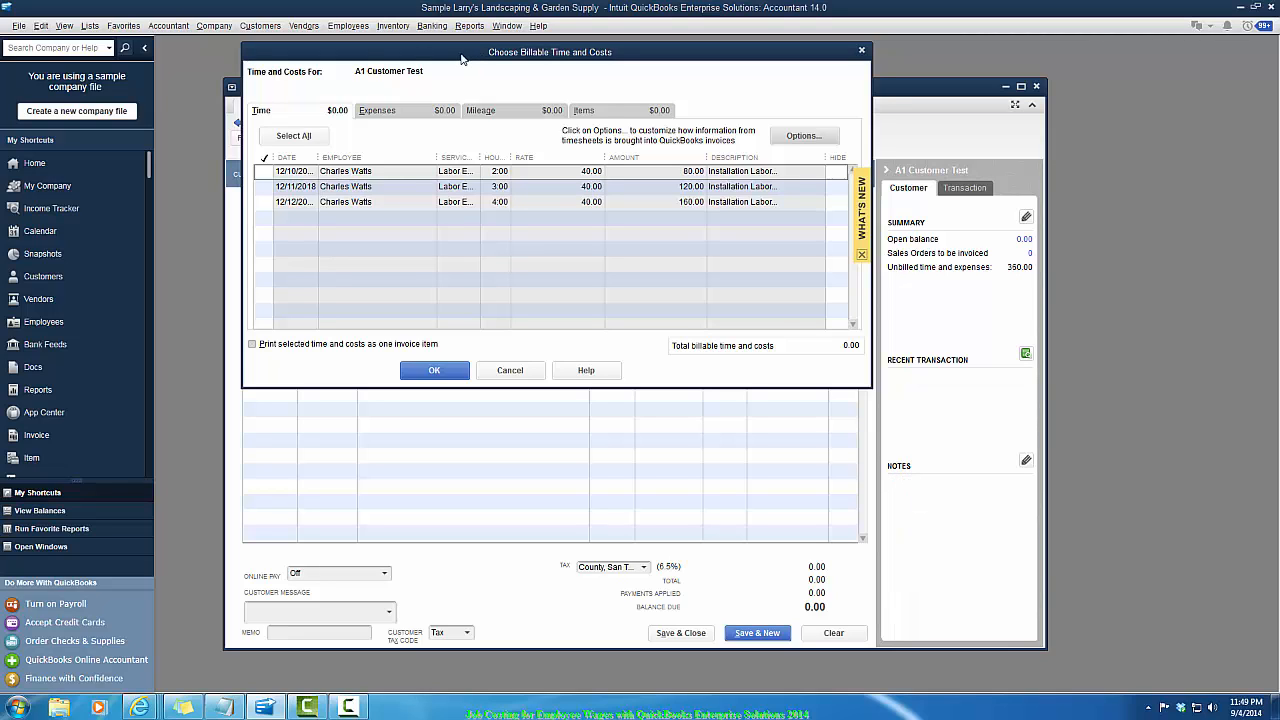
{"action": "left_click_drag", "start_coordinate": [461, 52], "coordinate": [466, 53]}
{"action": "left_click", "coordinate": [270, 172]}
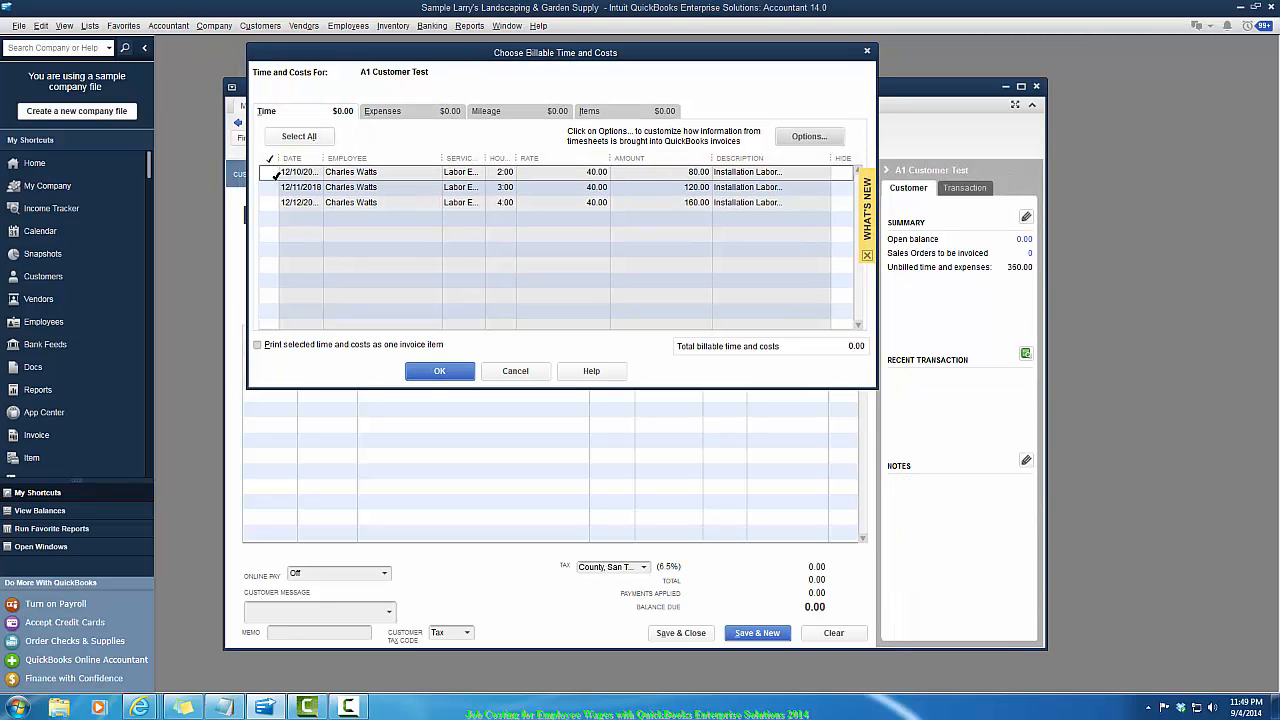
{"action": "left_click", "coordinate": [270, 187]}
{"action": "left_click", "coordinate": [270, 204]}
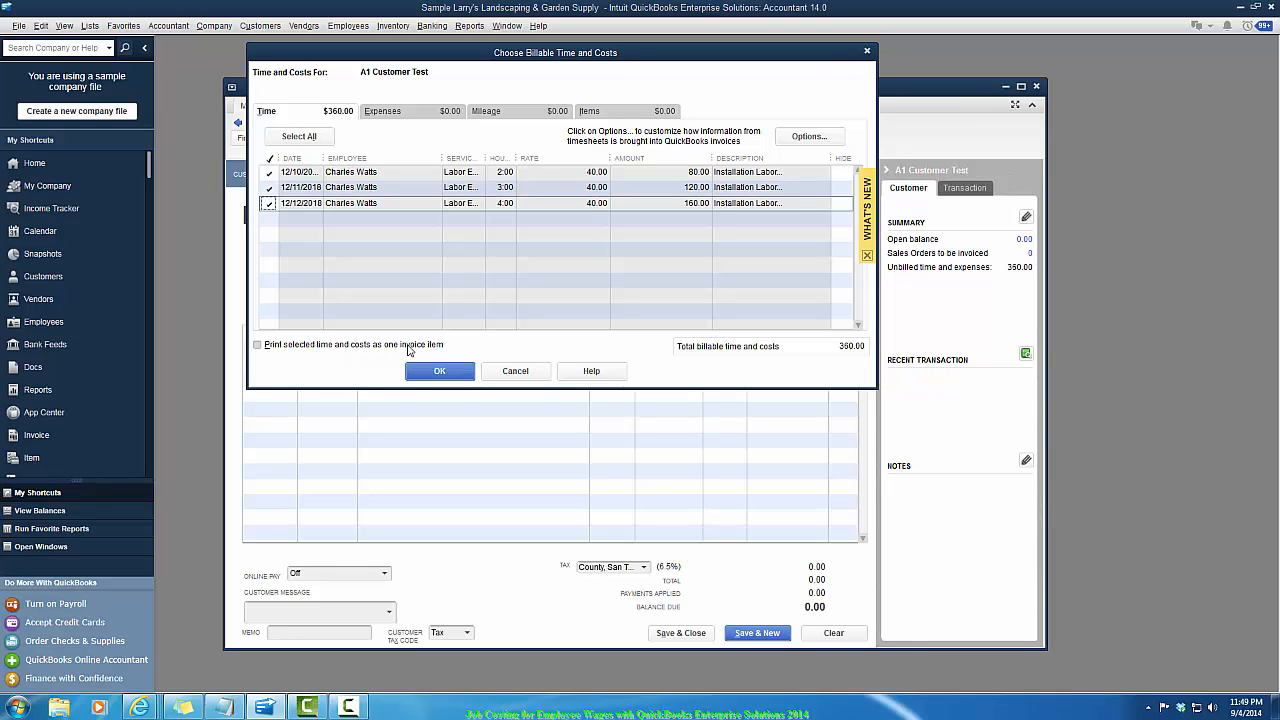
- Keep separate invoice lines with notes and descriptions in the transfer options and add the selected time to the invoice
{"action": "left_click", "coordinate": [795, 138]}
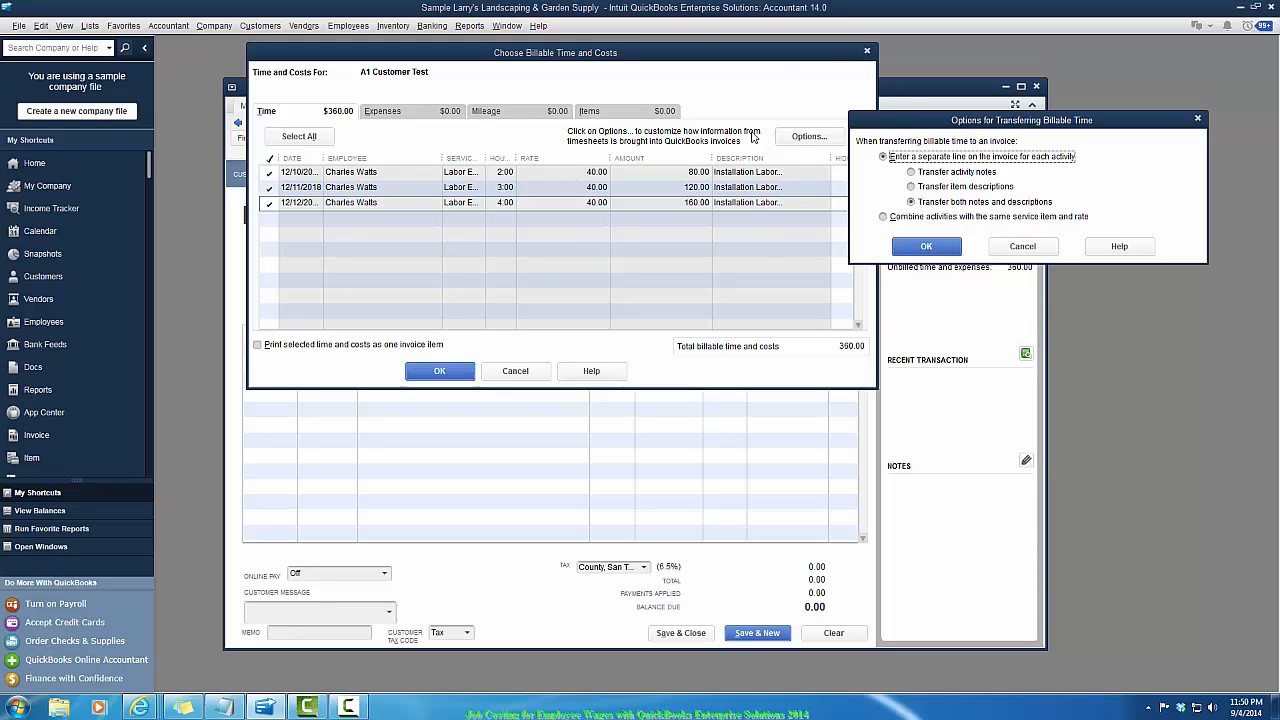
{"action": "left_click", "coordinate": [926, 247]}
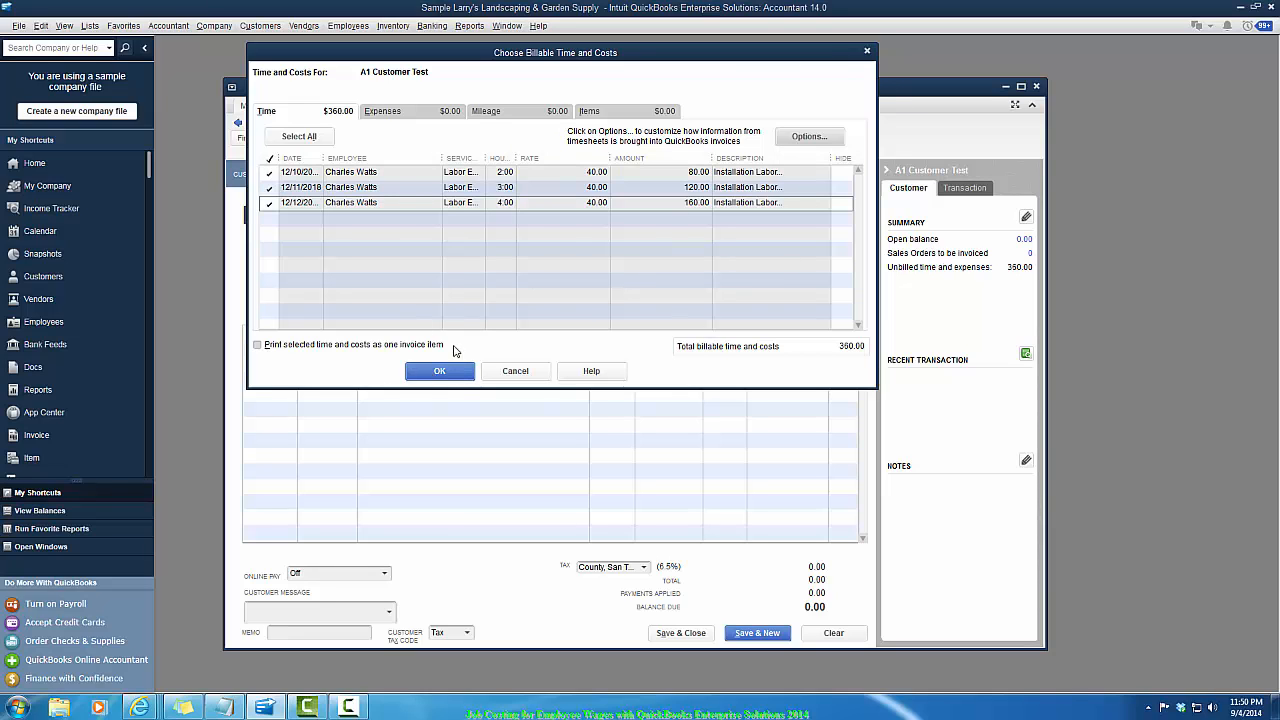
{"action": "left_click", "coordinate": [440, 372]}
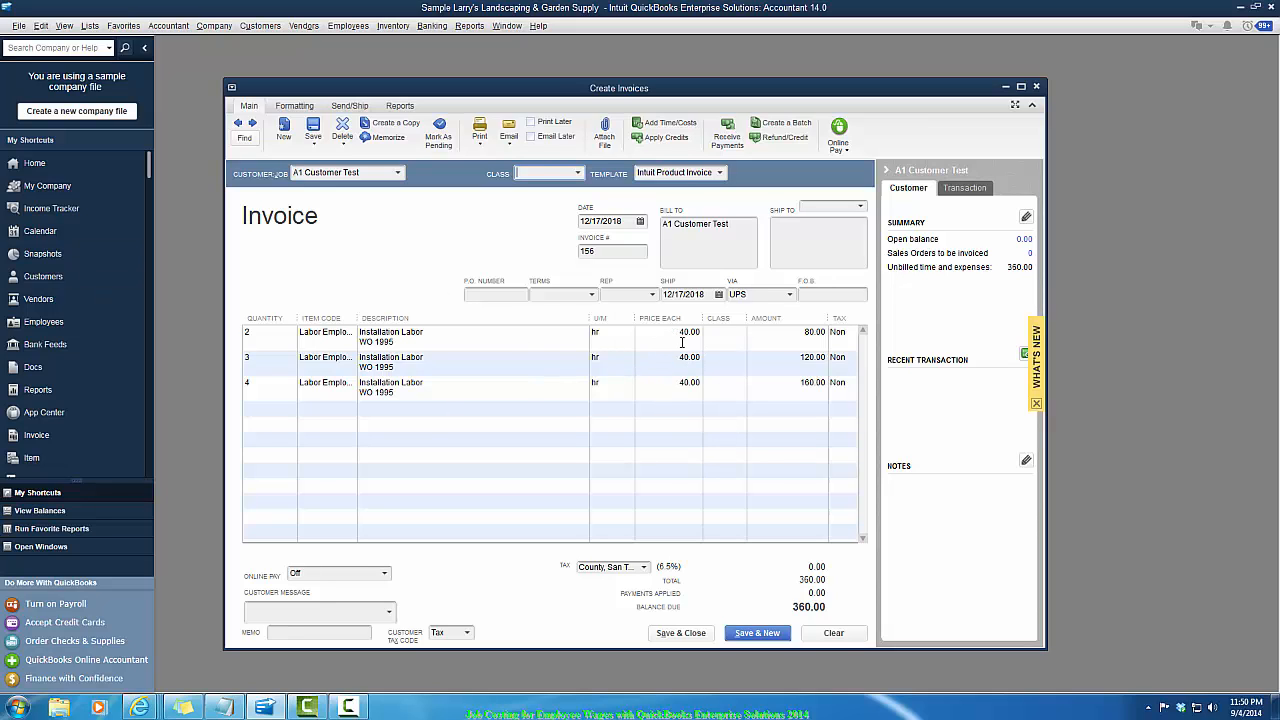
- Review the price on each invoice line, then save and close the invoice without spell-checking
{"action": "double_click", "coordinate": [677, 331]}
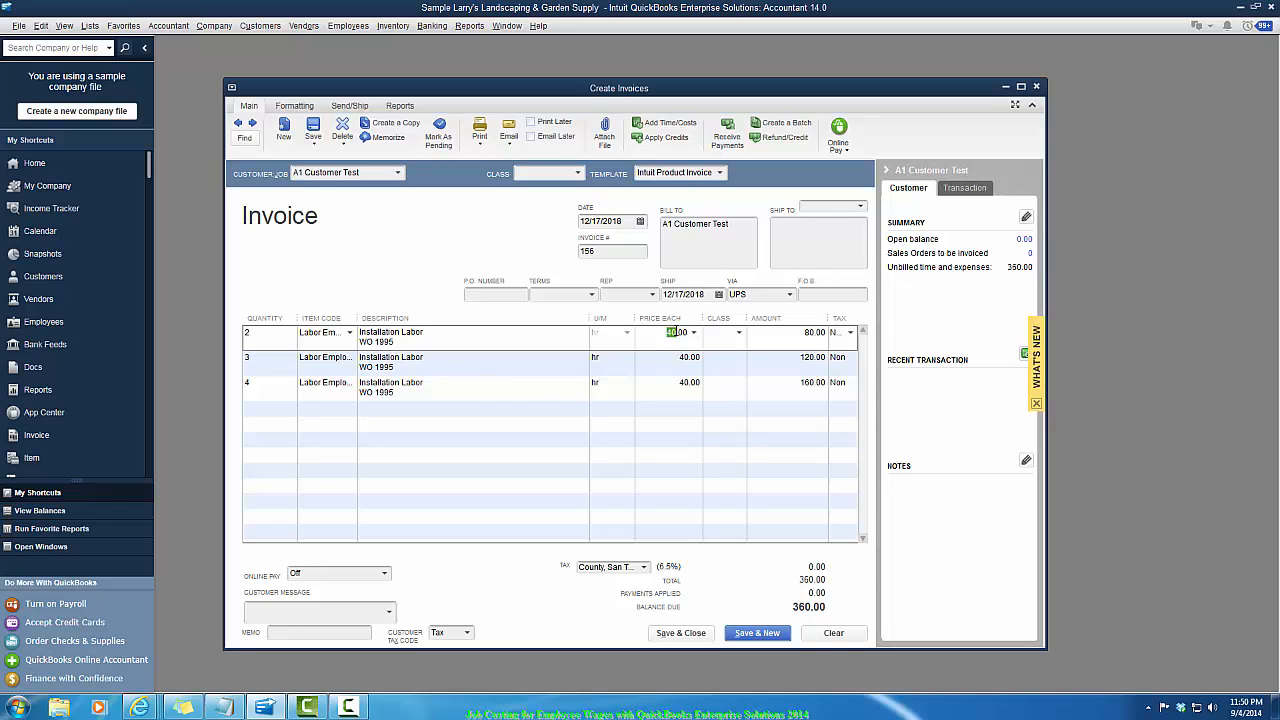
{"action": "left_click_drag", "start_coordinate": [657, 338], "coordinate": [717, 339]}
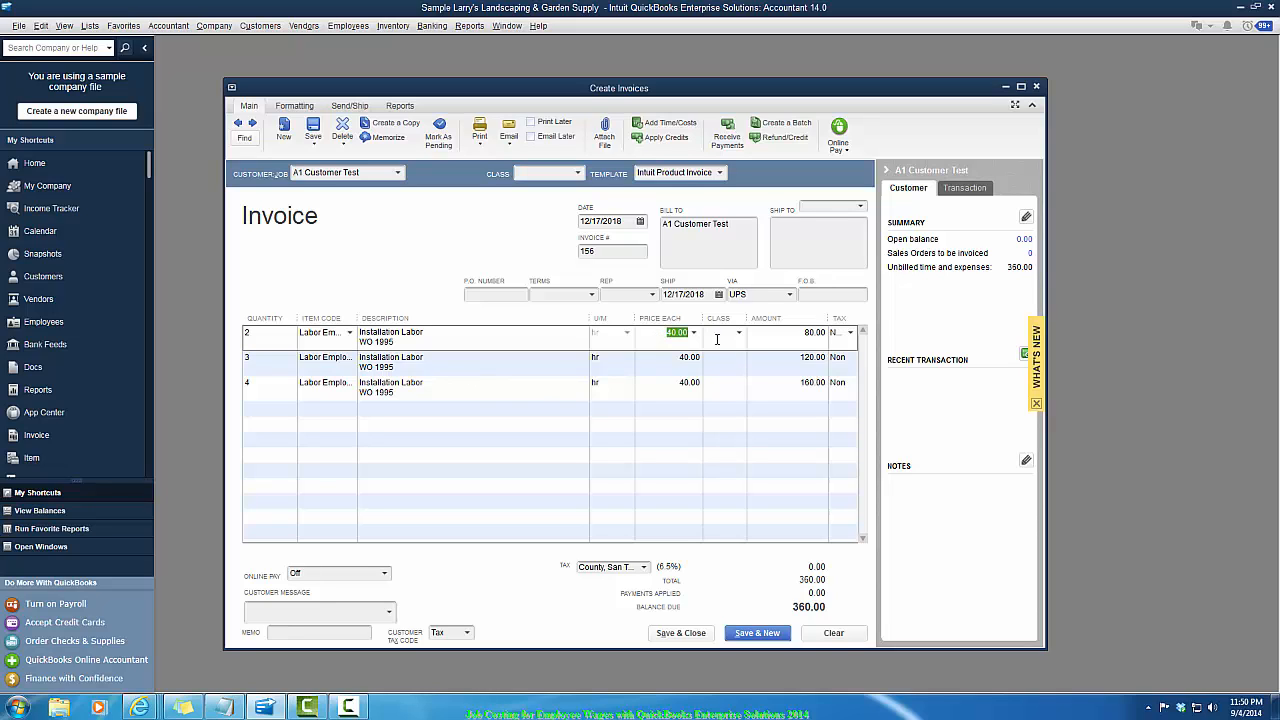
{"action": "left_click", "coordinate": [670, 360]}
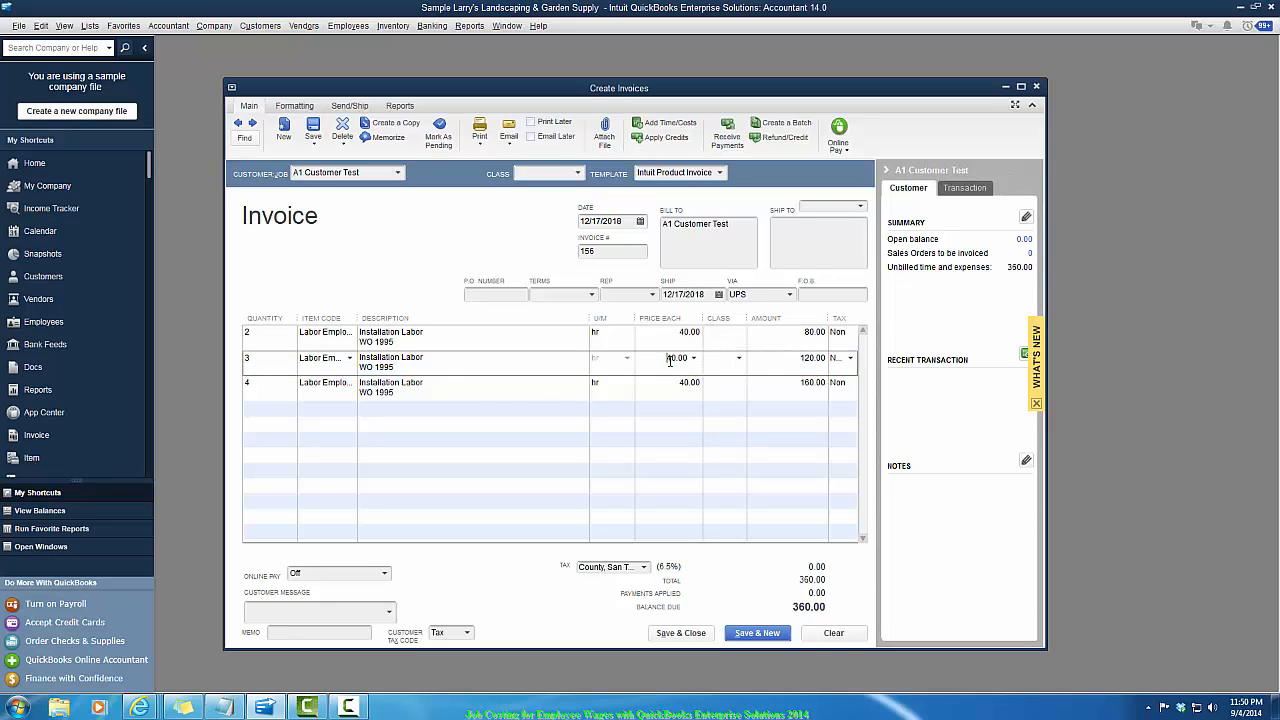
{"action": "left_click", "coordinate": [466, 343]}
{"action": "left_click", "coordinate": [660, 336]}
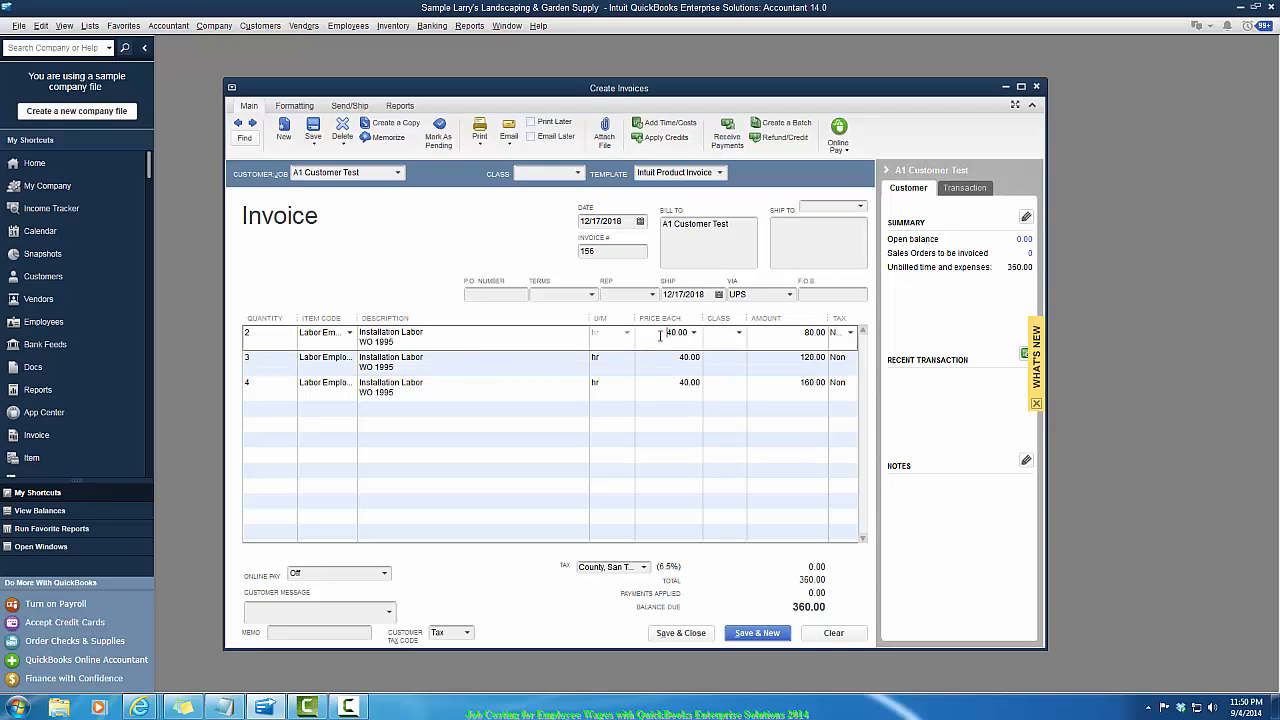
{"action": "left_click_drag", "start_coordinate": [660, 336], "coordinate": [680, 333]}
{"action": "left_click", "coordinate": [659, 385]}
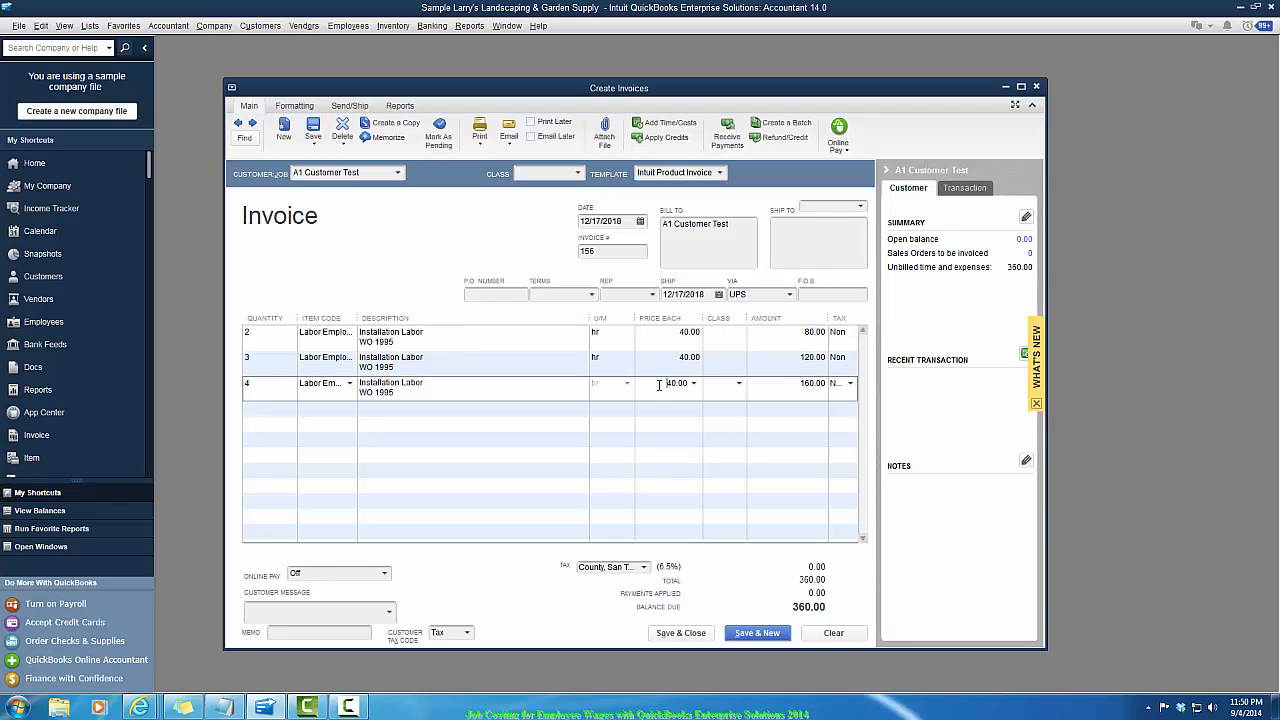
{"action": "left_click", "coordinate": [671, 635]}
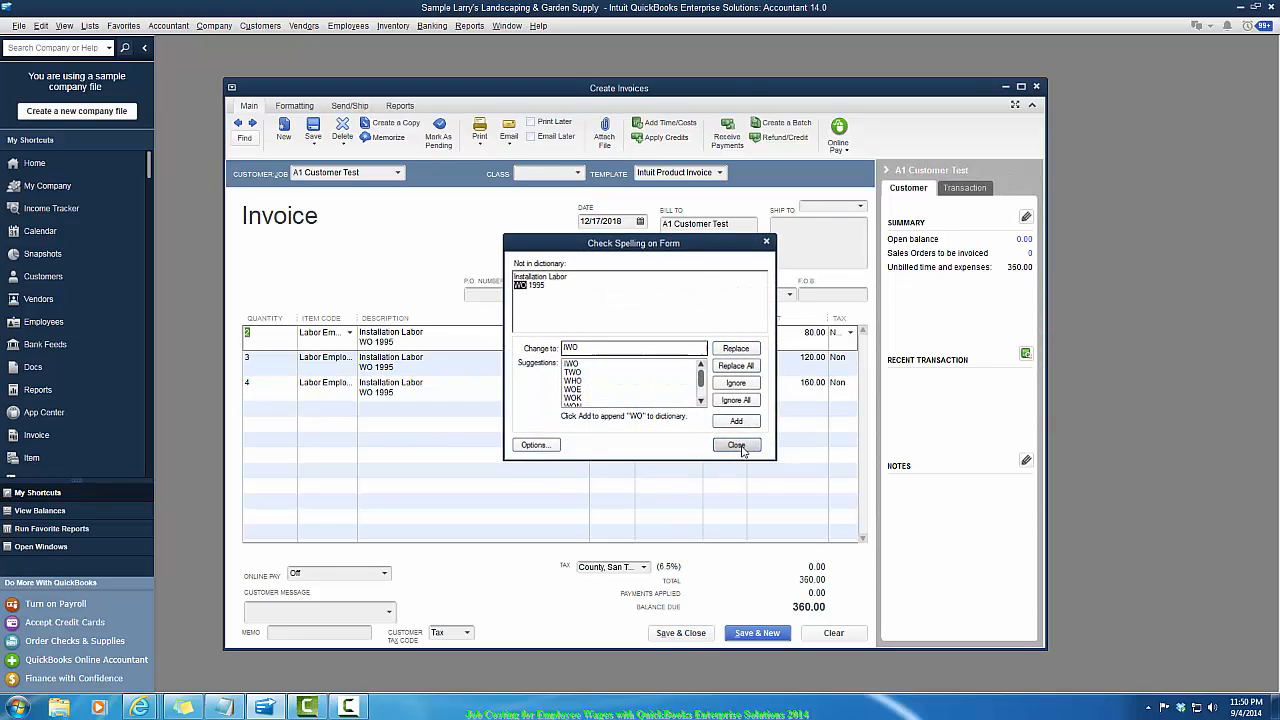
{"action": "left_click", "coordinate": [738, 447]}
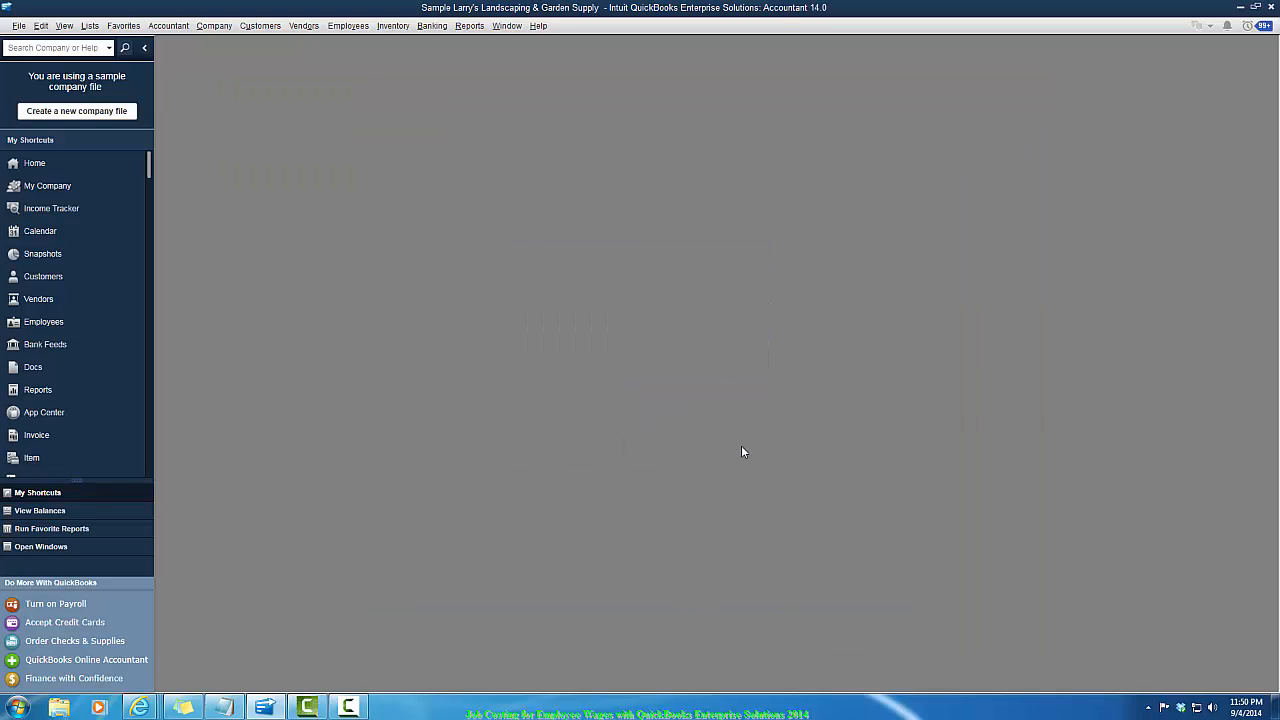
- Start a new invoice for A2 Customer Test and select all its billable time entries
{"action": "left_click", "coordinate": [255, 26]}
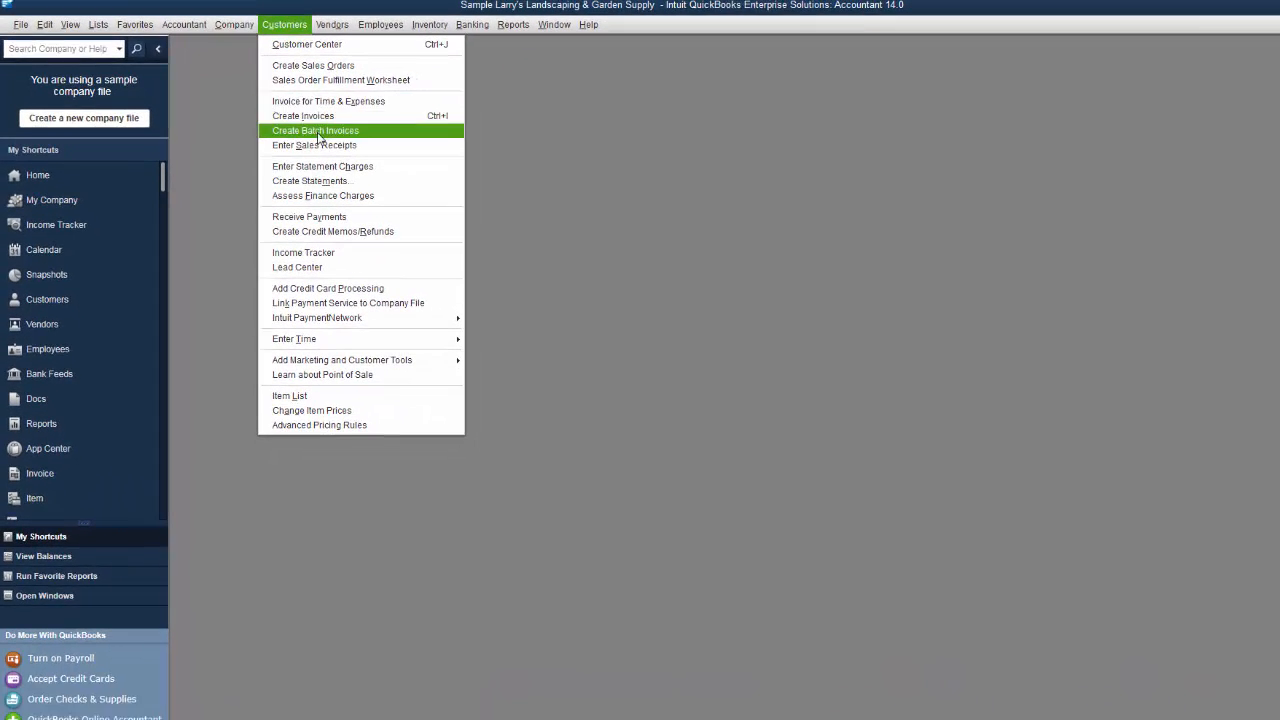
{"action": "left_click", "coordinate": [300, 115]}
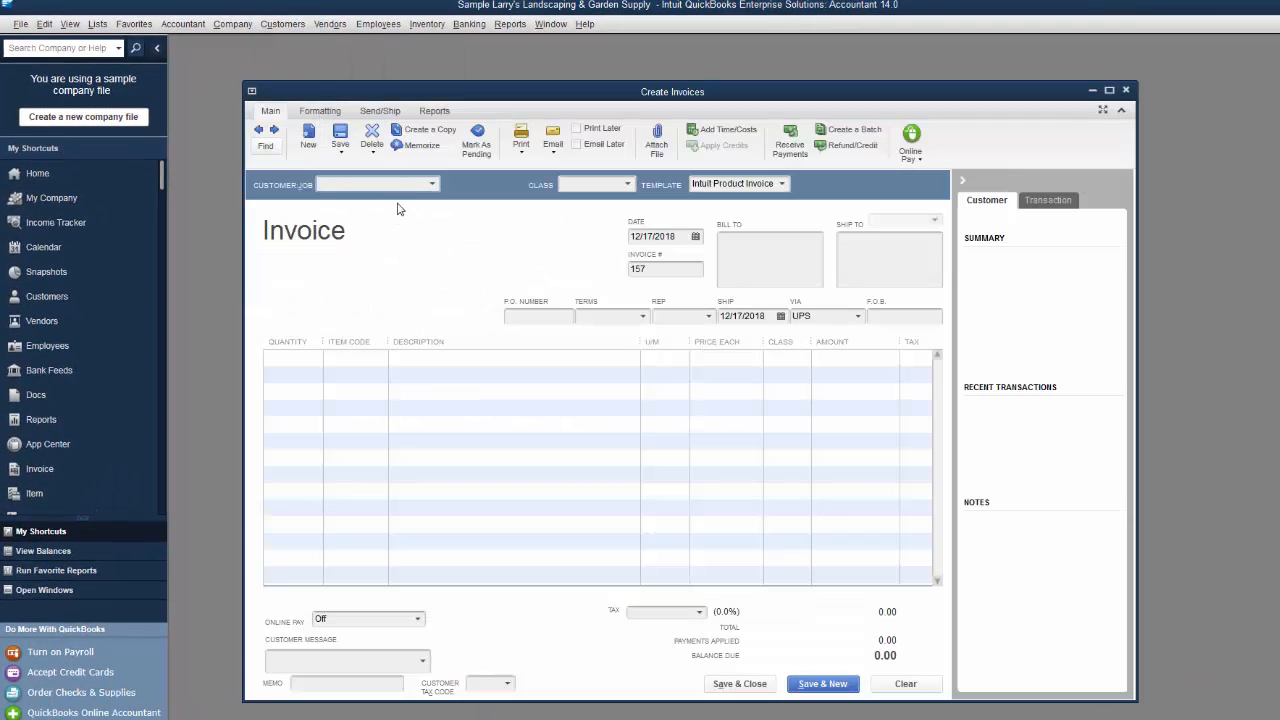
{"action": "type", "text": "A2 Customer Test"}
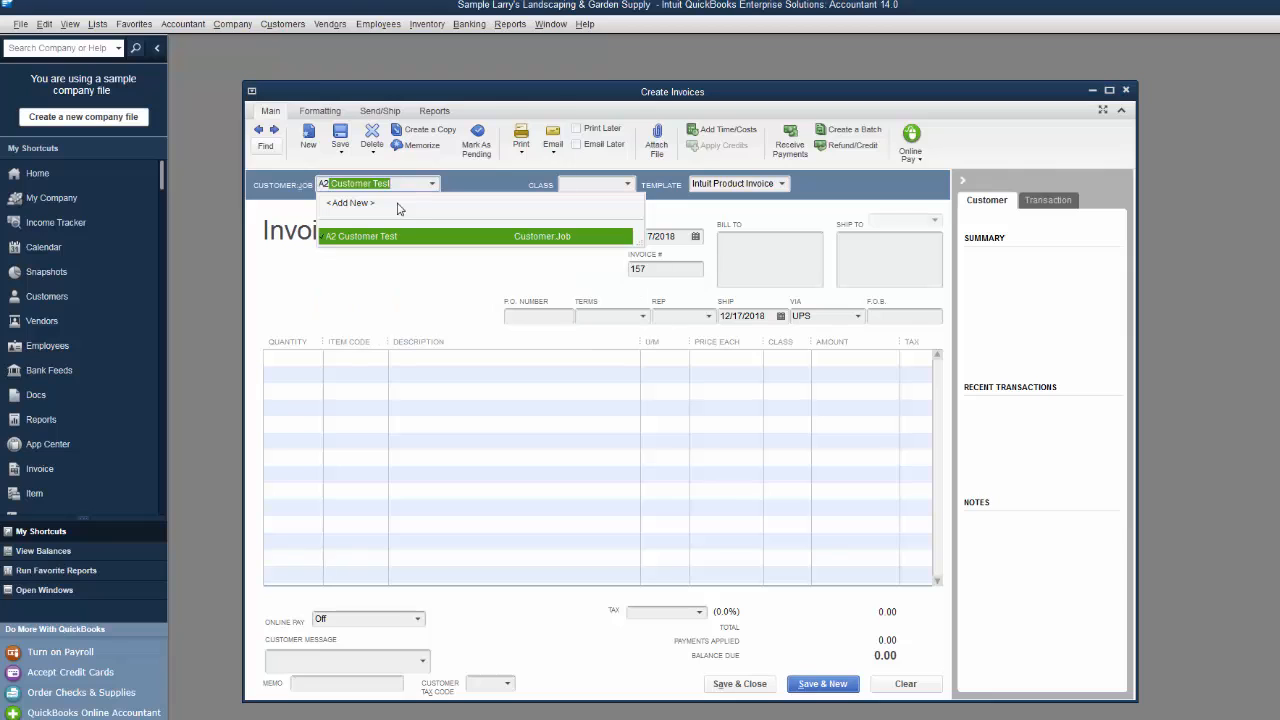
{"action": "key", "text": "Tab"}
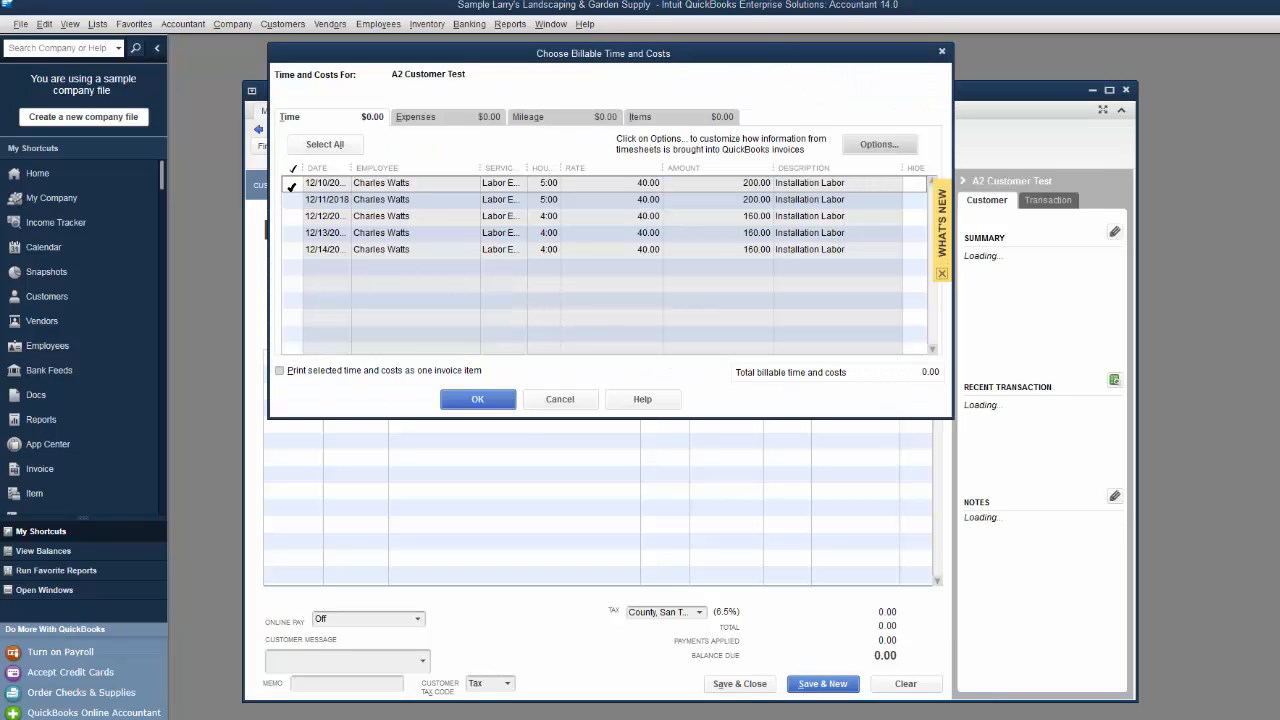
{"action": "left_click", "coordinate": [291, 186]}
{"action": "left_click", "coordinate": [292, 199]}
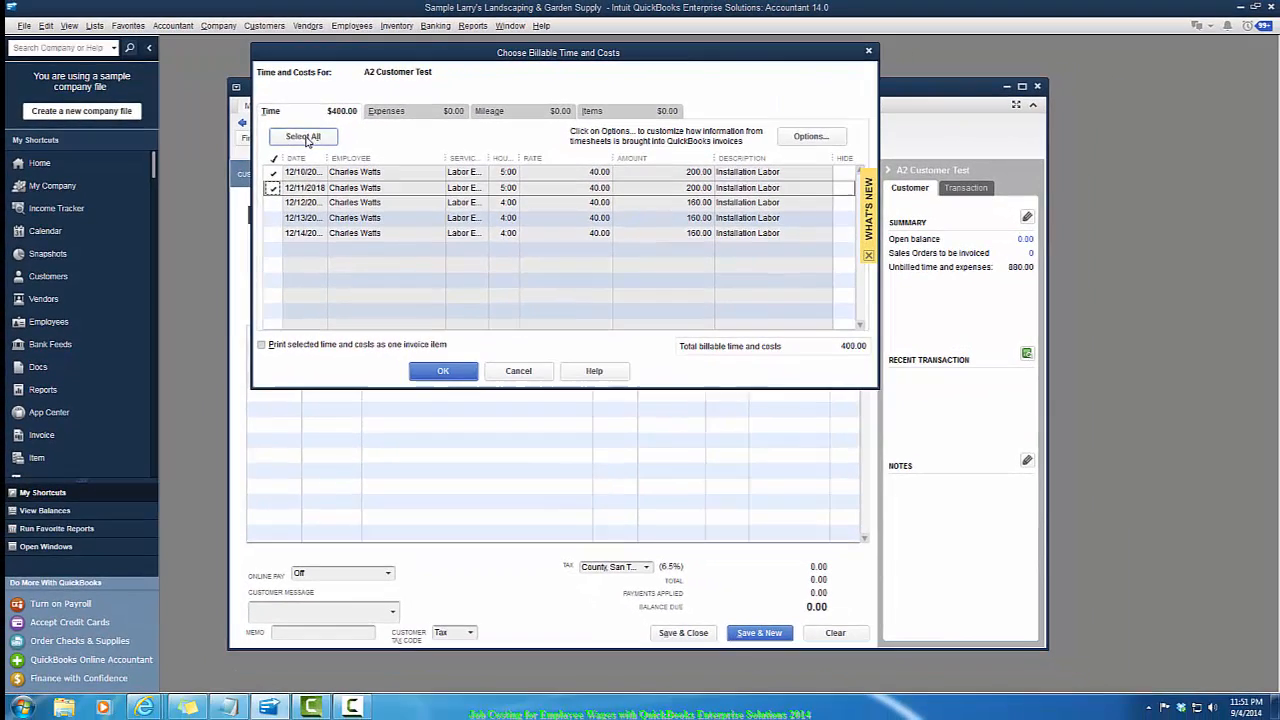
{"action": "left_click", "coordinate": [327, 146]}
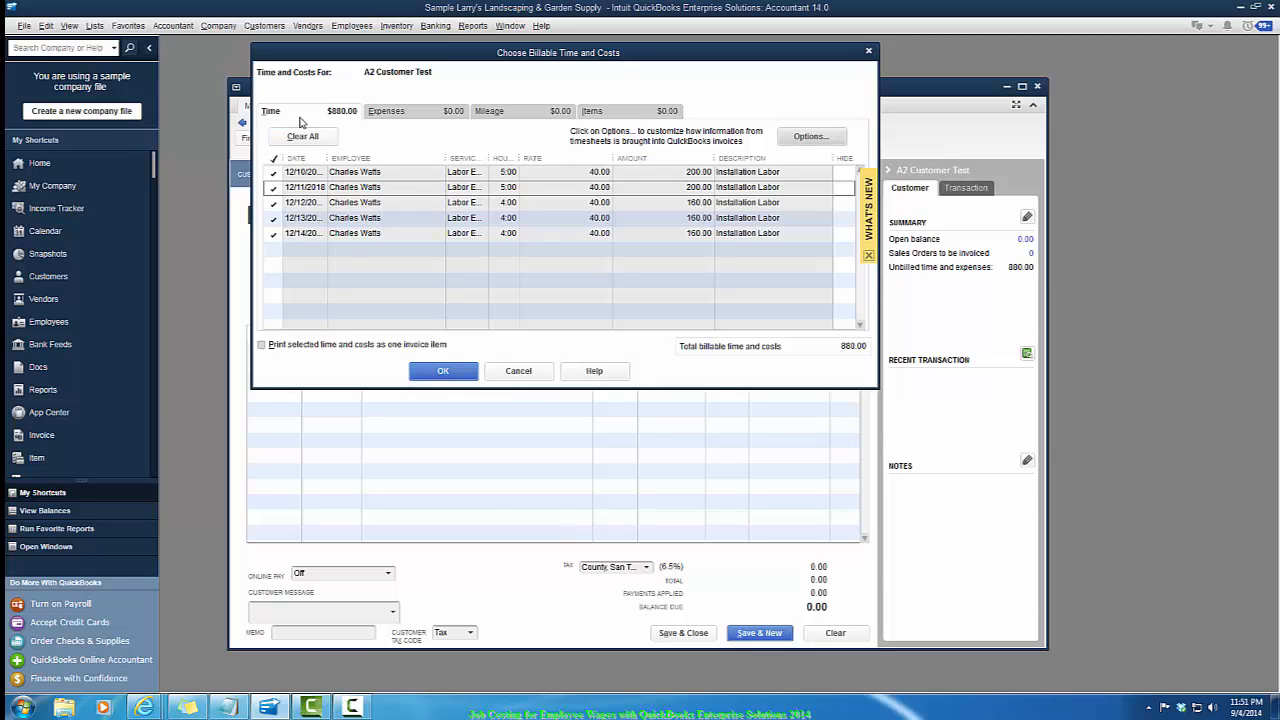
- Check the other billable cost categories, then add the selected A2 Customer Test time to the invoice and save and close it
{"action": "left_click", "coordinate": [395, 112]}
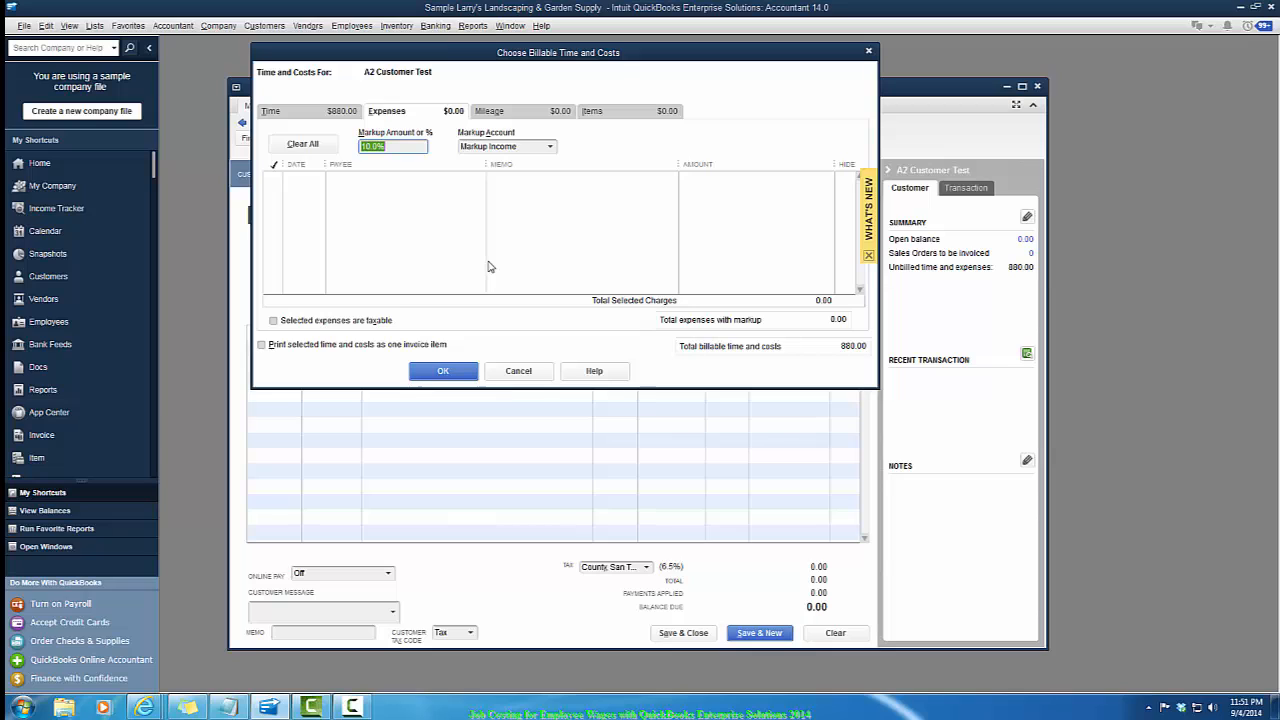
{"action": "left_click", "coordinate": [511, 111]}
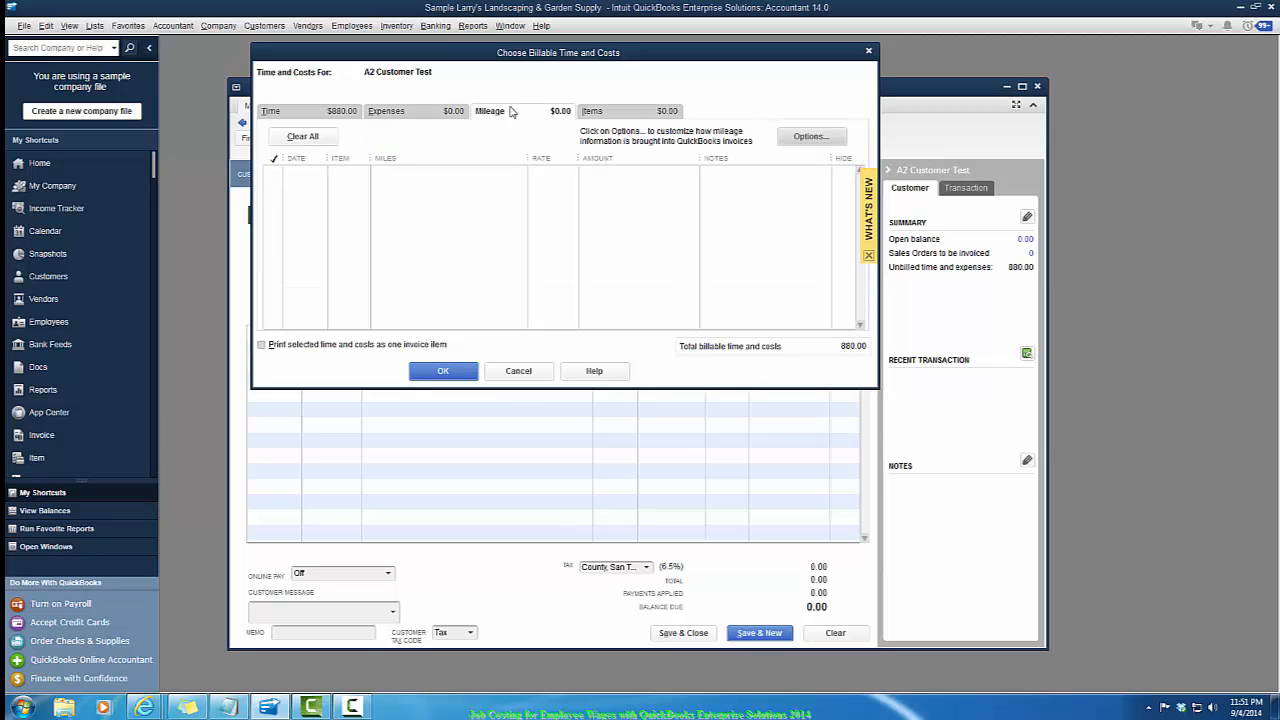
{"action": "left_click", "coordinate": [640, 118]}
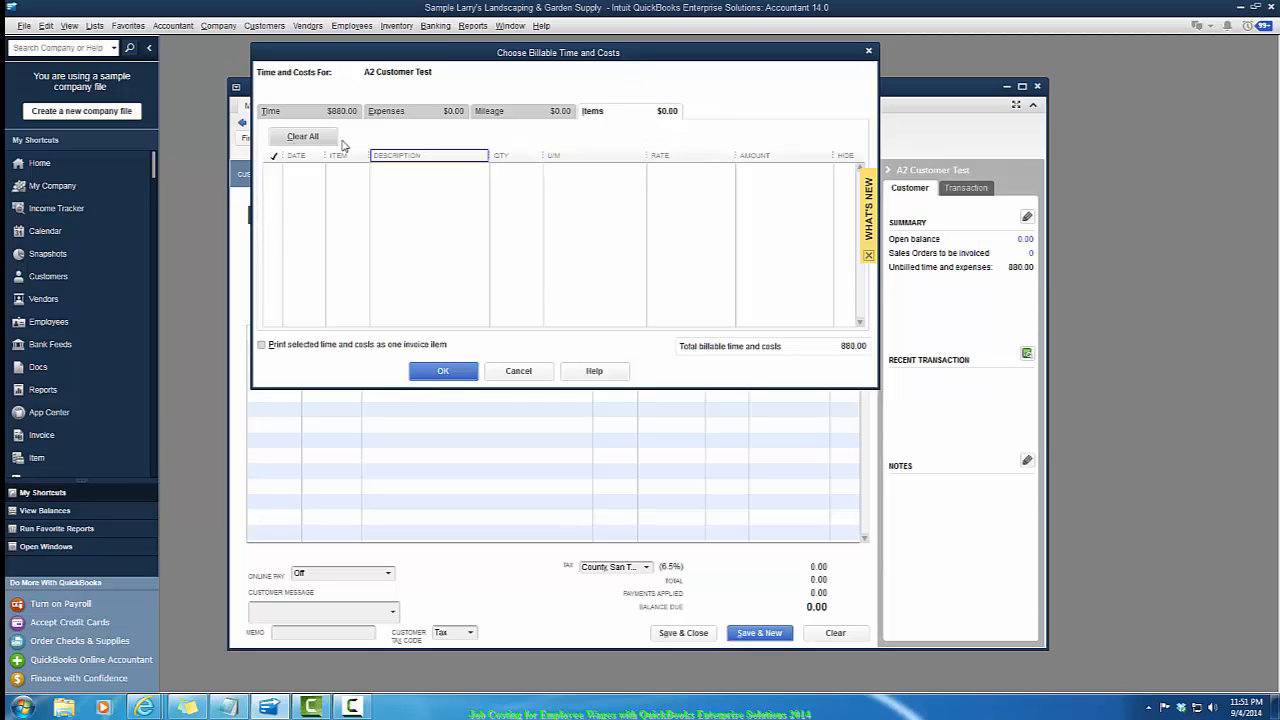
{"action": "left_click", "coordinate": [305, 113]}
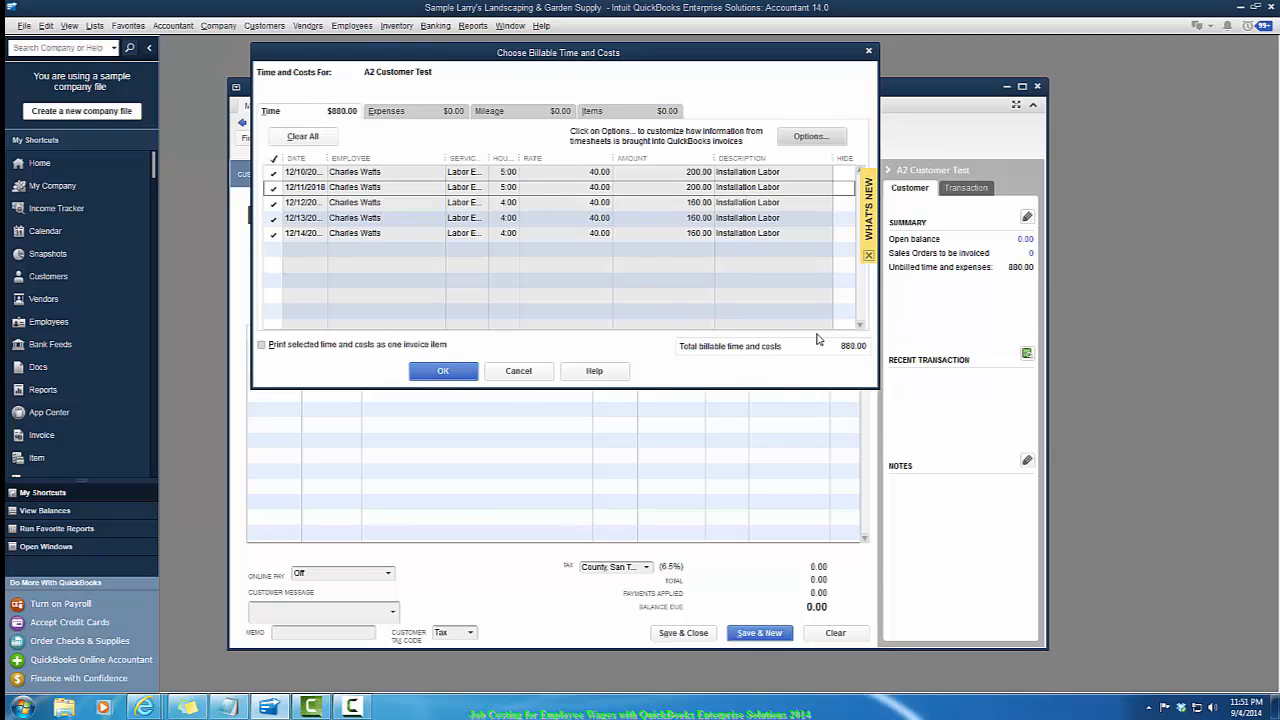
{"action": "left_click", "coordinate": [443, 371]}
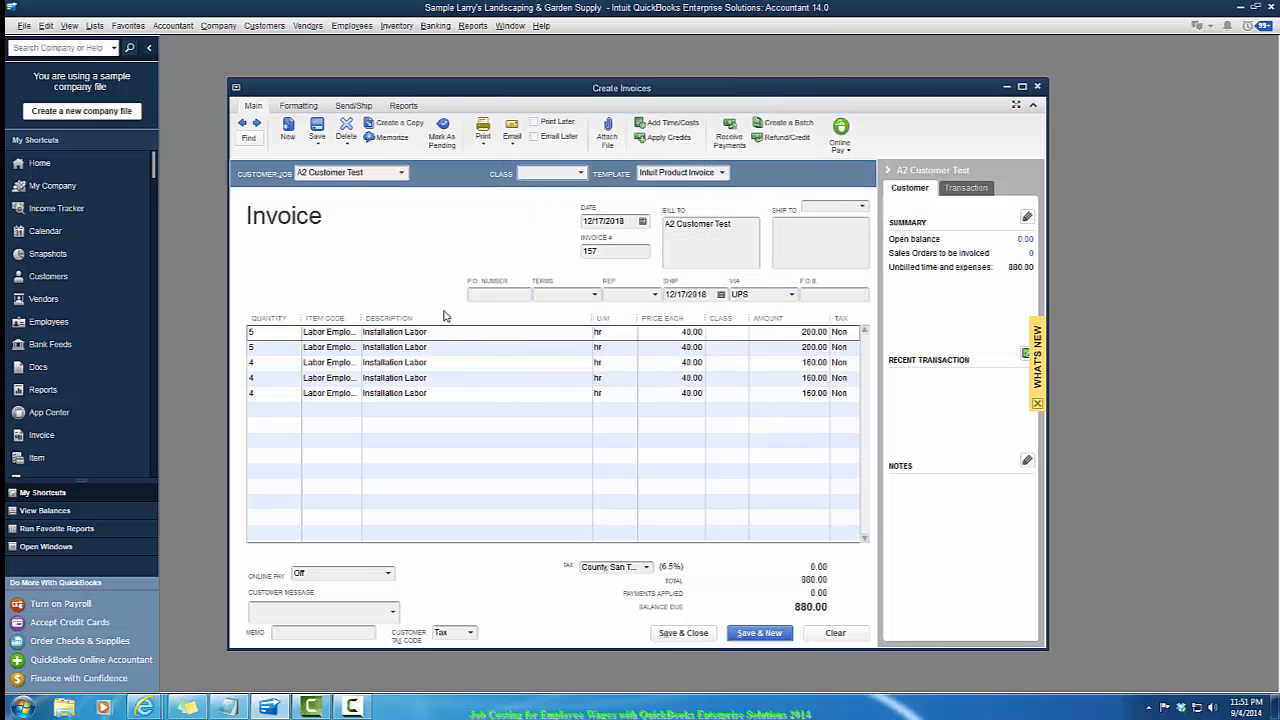
{"action": "left_click", "coordinate": [683, 633]}
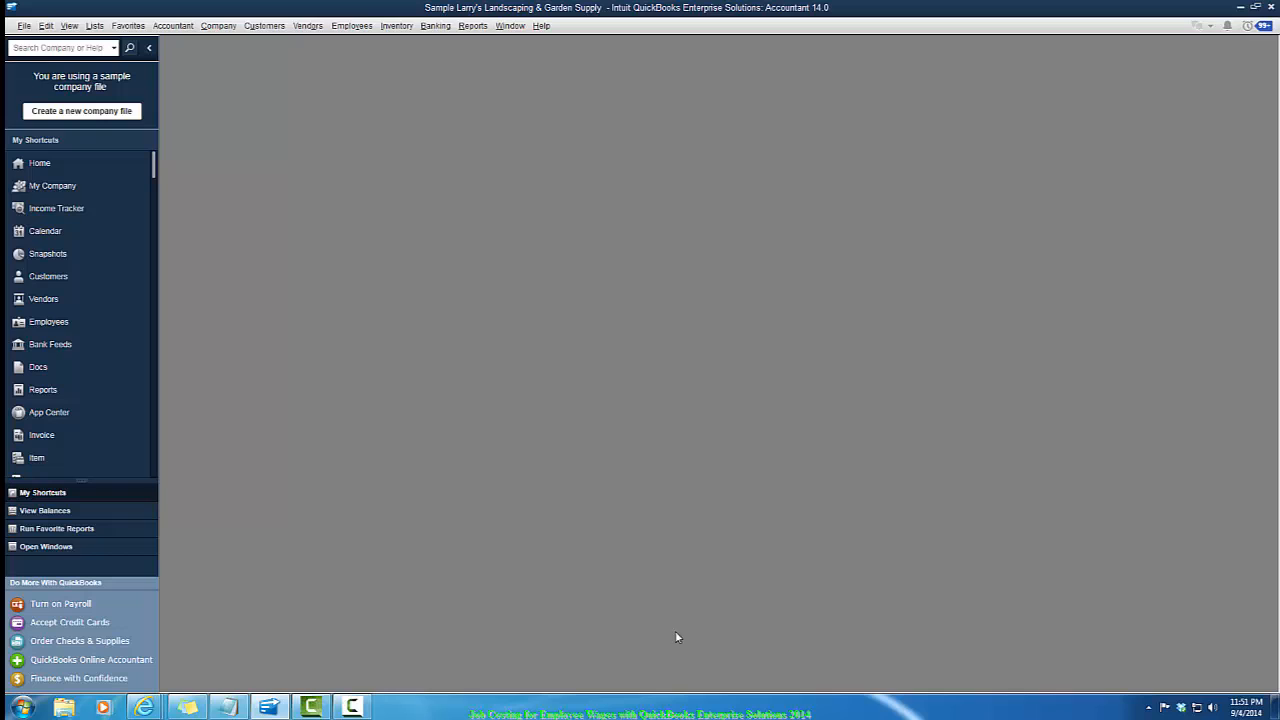
- Open the Job Profitability Summary report and set its date range from 12/15/2018 to 12/20/2018
{"action": "left_click", "coordinate": [467, 27]}
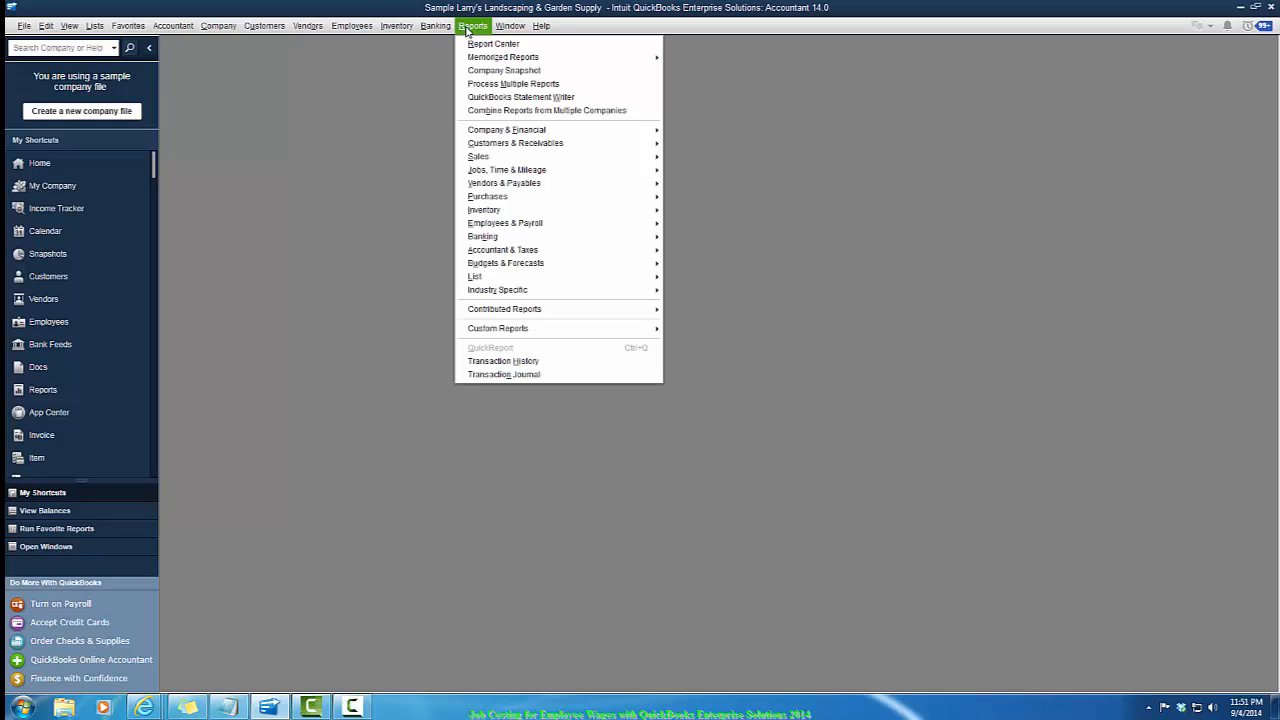
{"action": "mouse_move", "coordinate": [521, 172]}
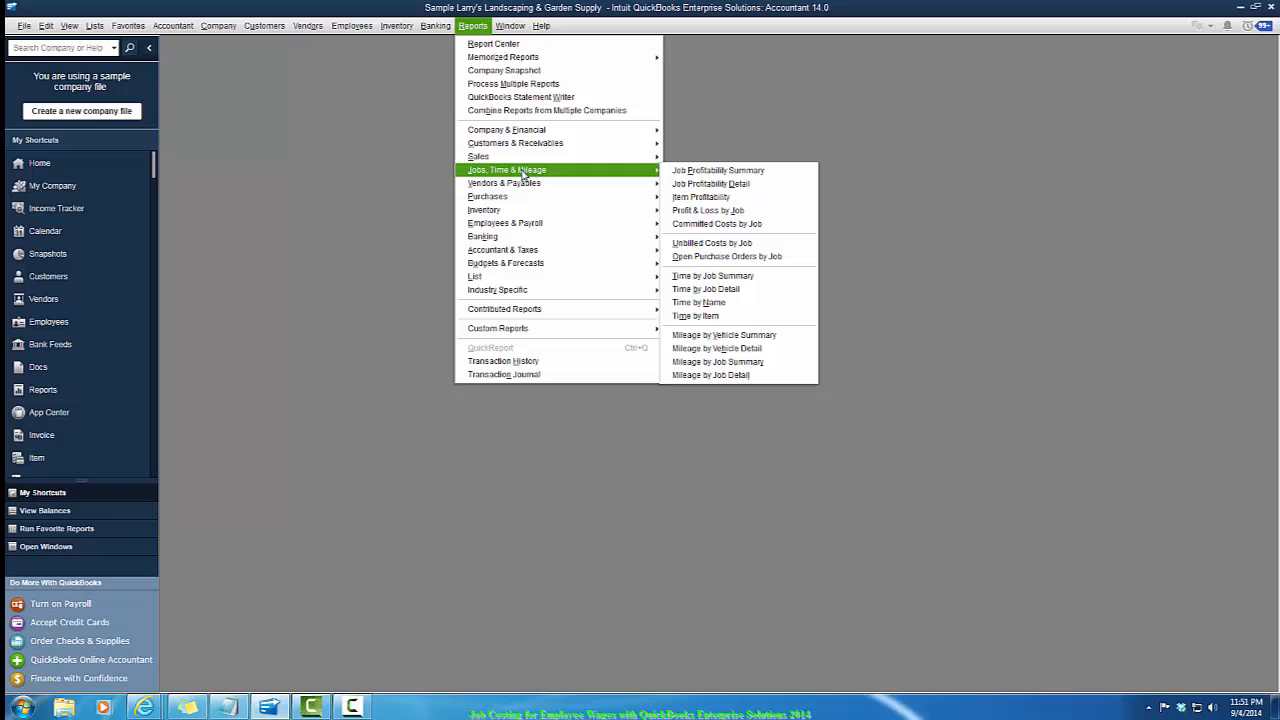
{"action": "left_click", "coordinate": [697, 173]}
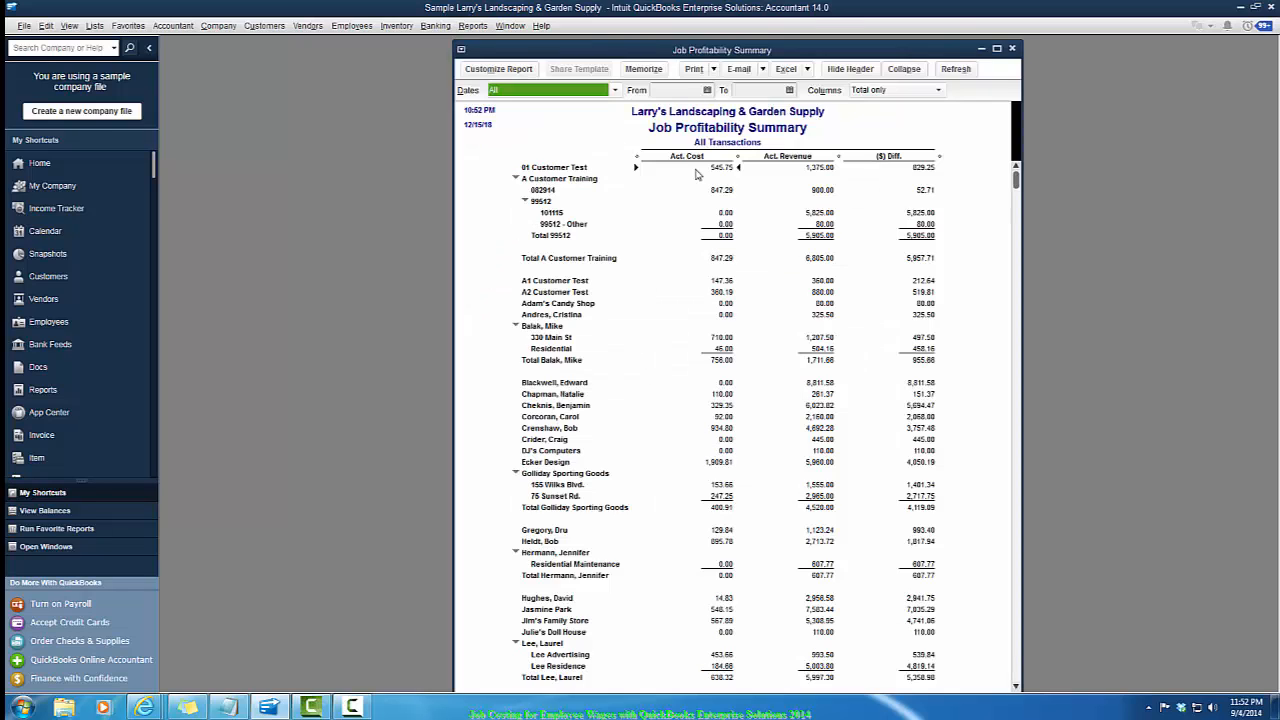
{"action": "left_click", "coordinate": [684, 90]}
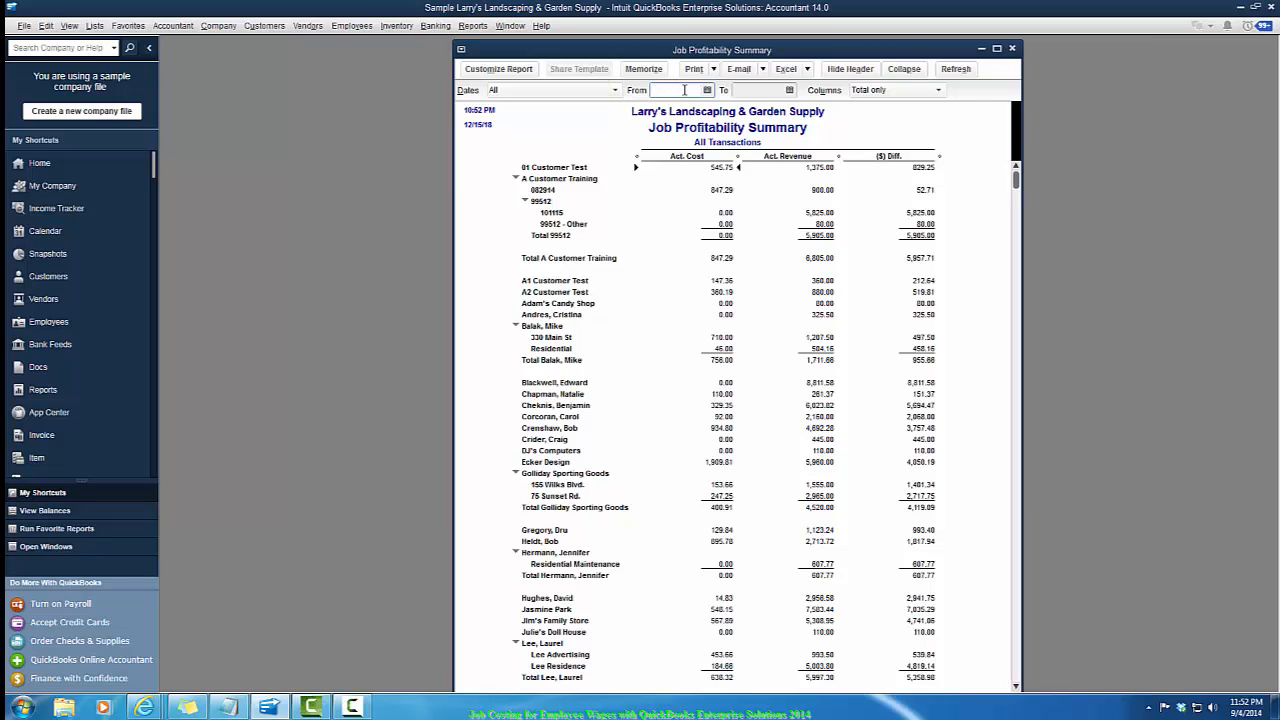
{"action": "type", "text": "12/15/2018"}
{"action": "key", "text": "Tab"}
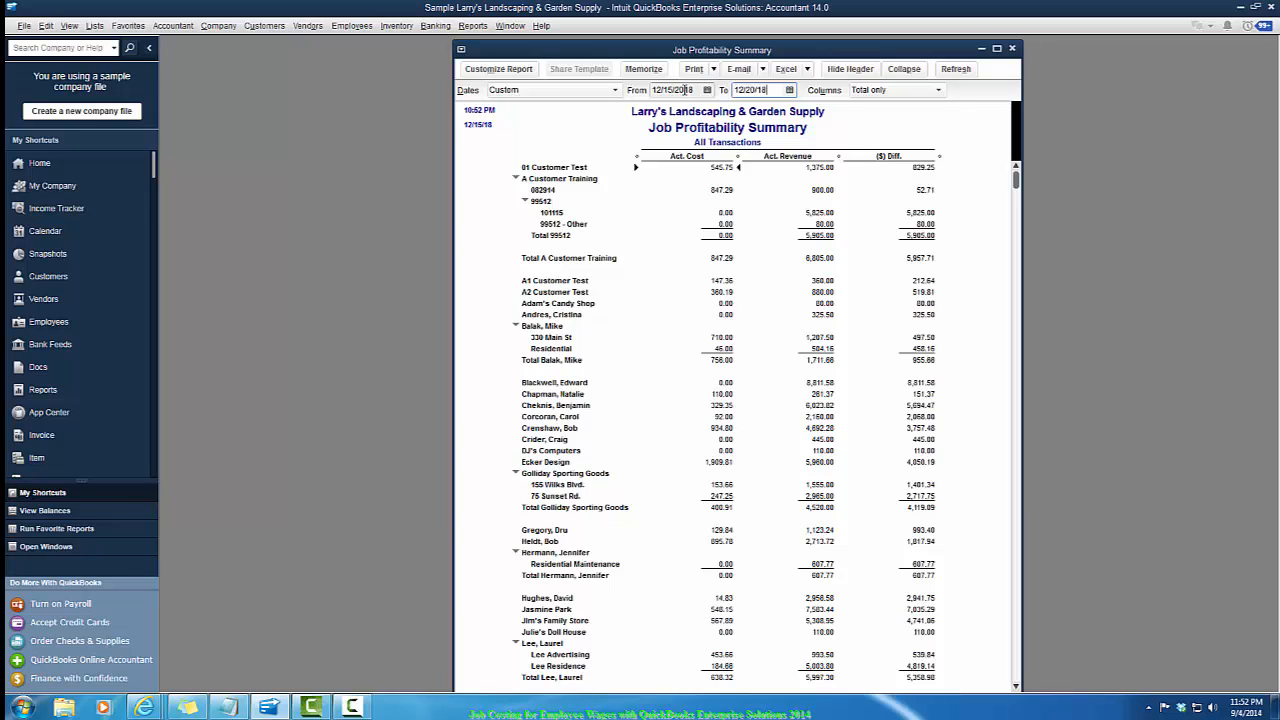
{"action": "type", "text": "12/20/18"}
{"action": "key", "text": "Tab"}
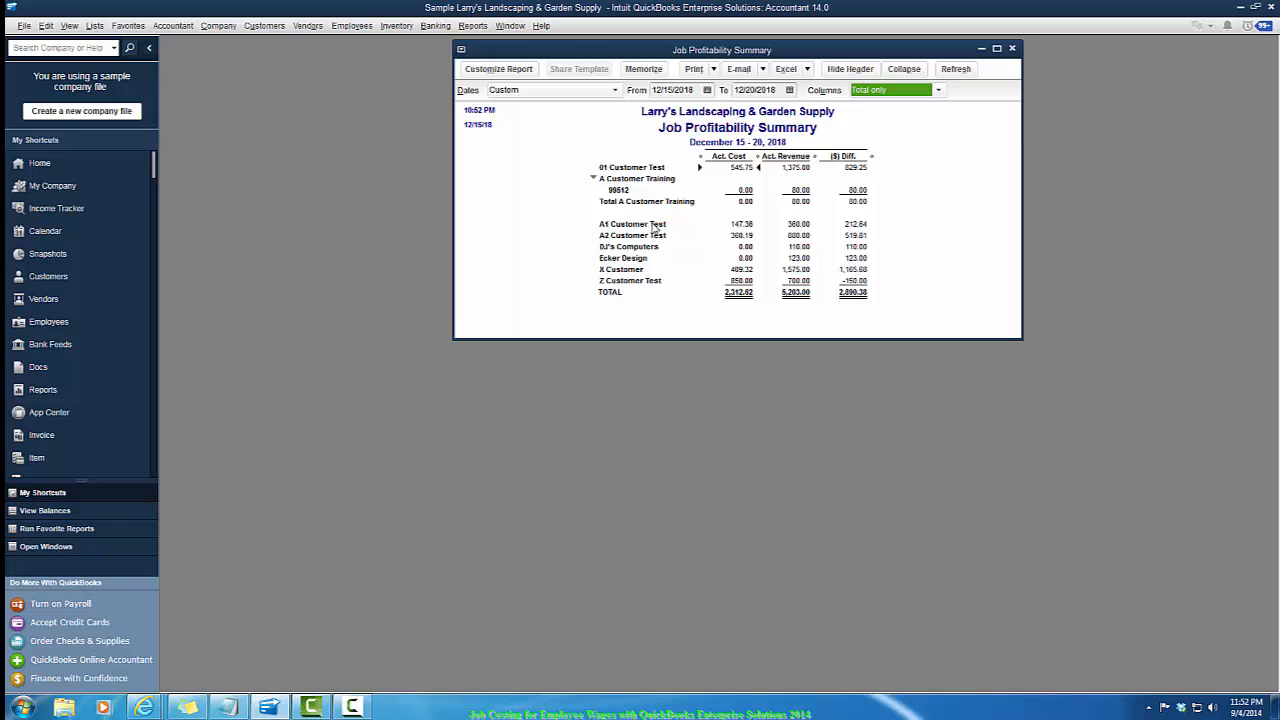
- Drill into A1 Customer Test's actual cost and revenue details, opening and closing the source paycheck and invoice
{"action": "double_click", "coordinate": [745, 225]}
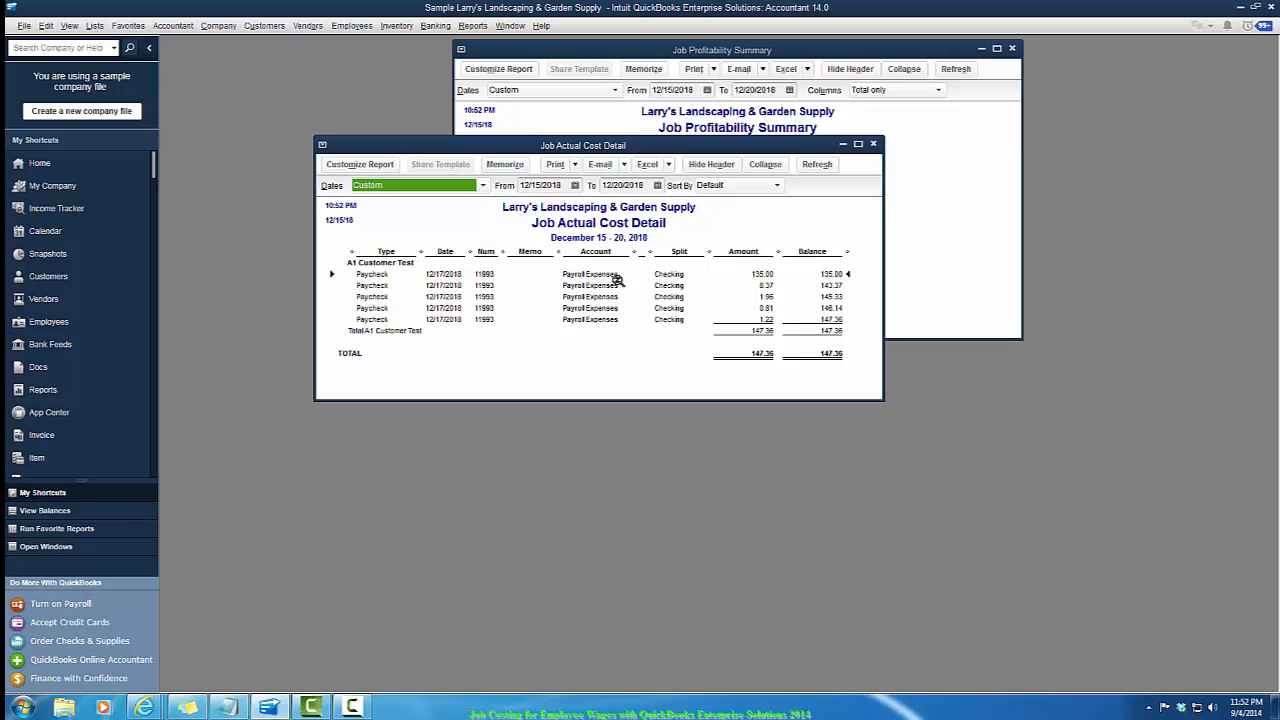
{"action": "double_click", "coordinate": [668, 278]}
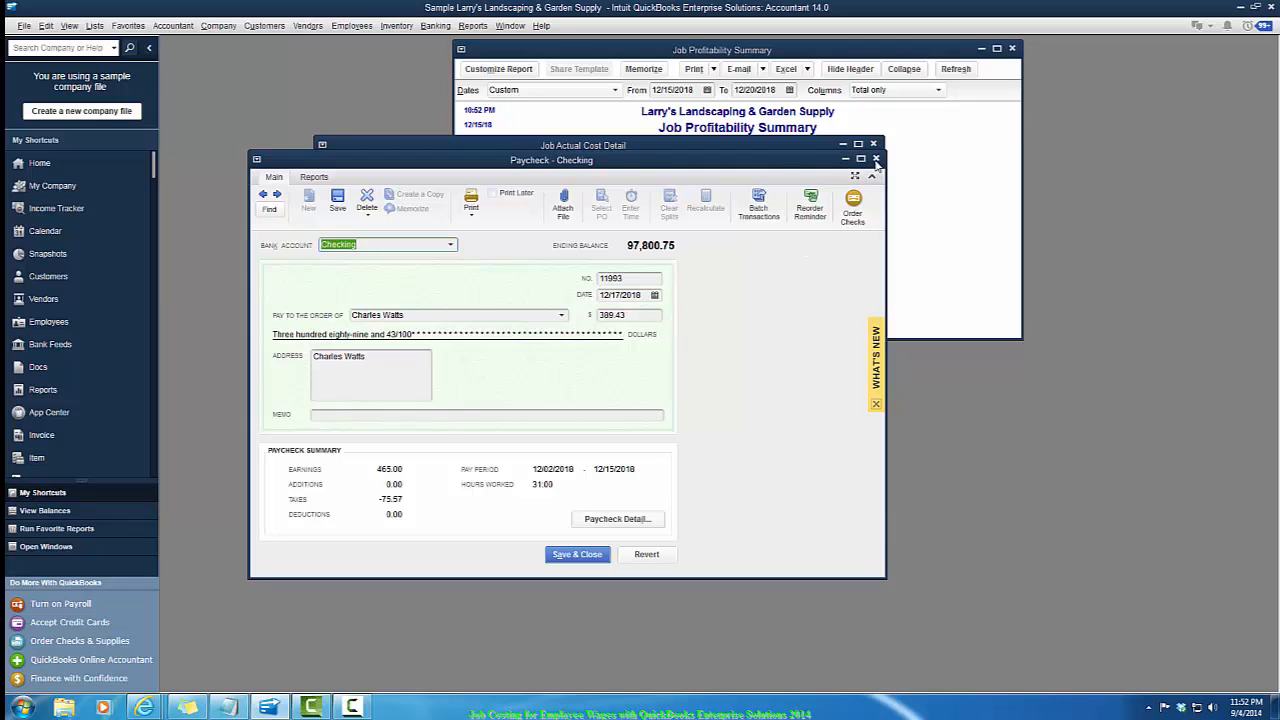
{"action": "left_click", "coordinate": [876, 160]}
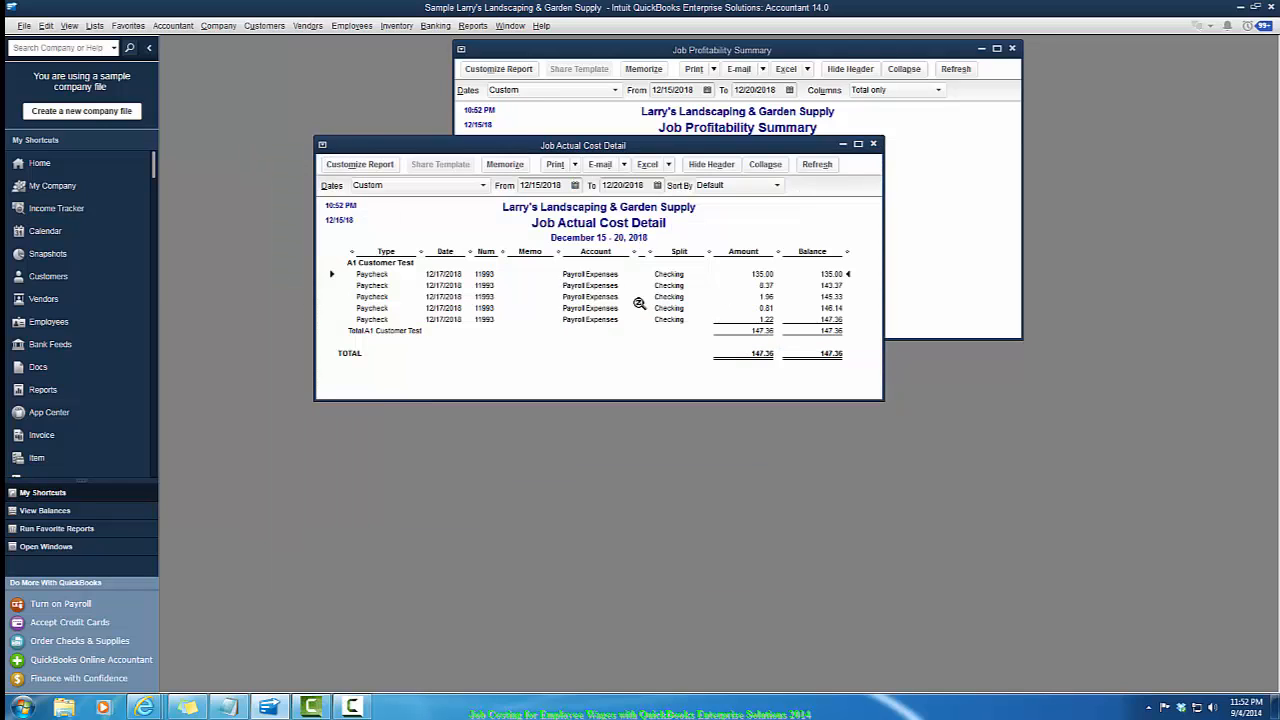
{"action": "left_click", "coordinate": [873, 144]}
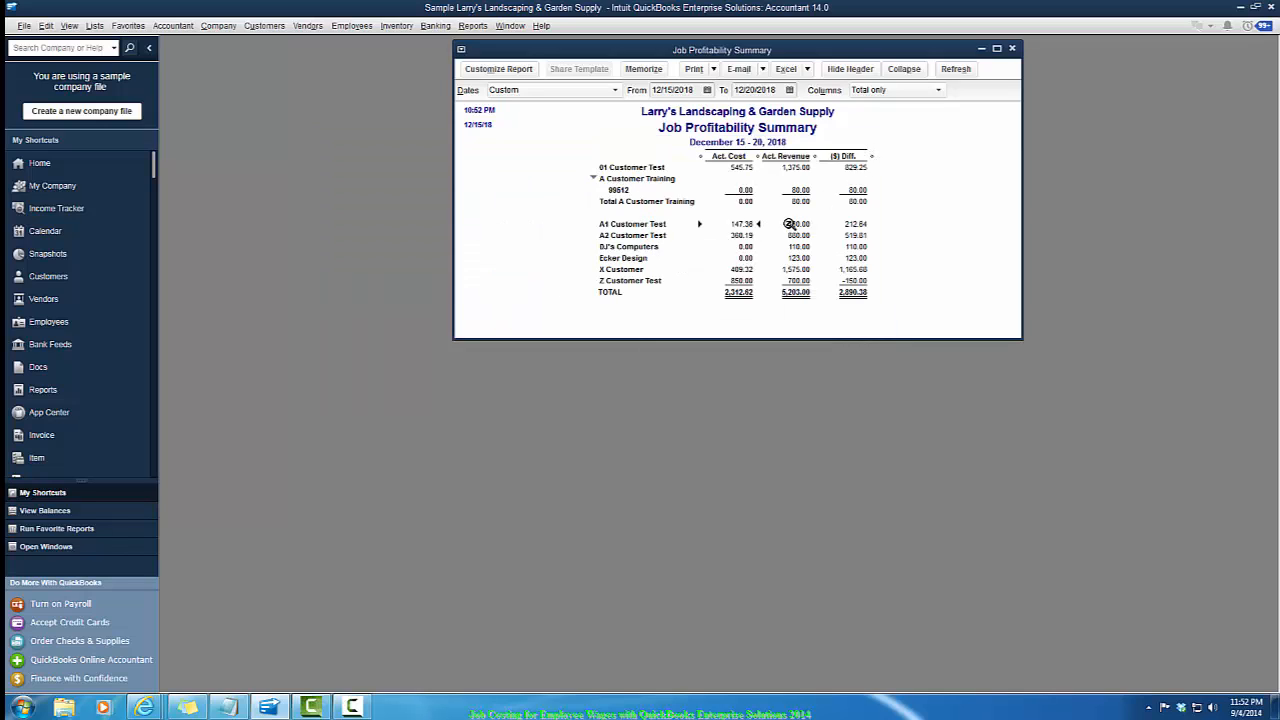
{"action": "double_click", "coordinate": [789, 224]}
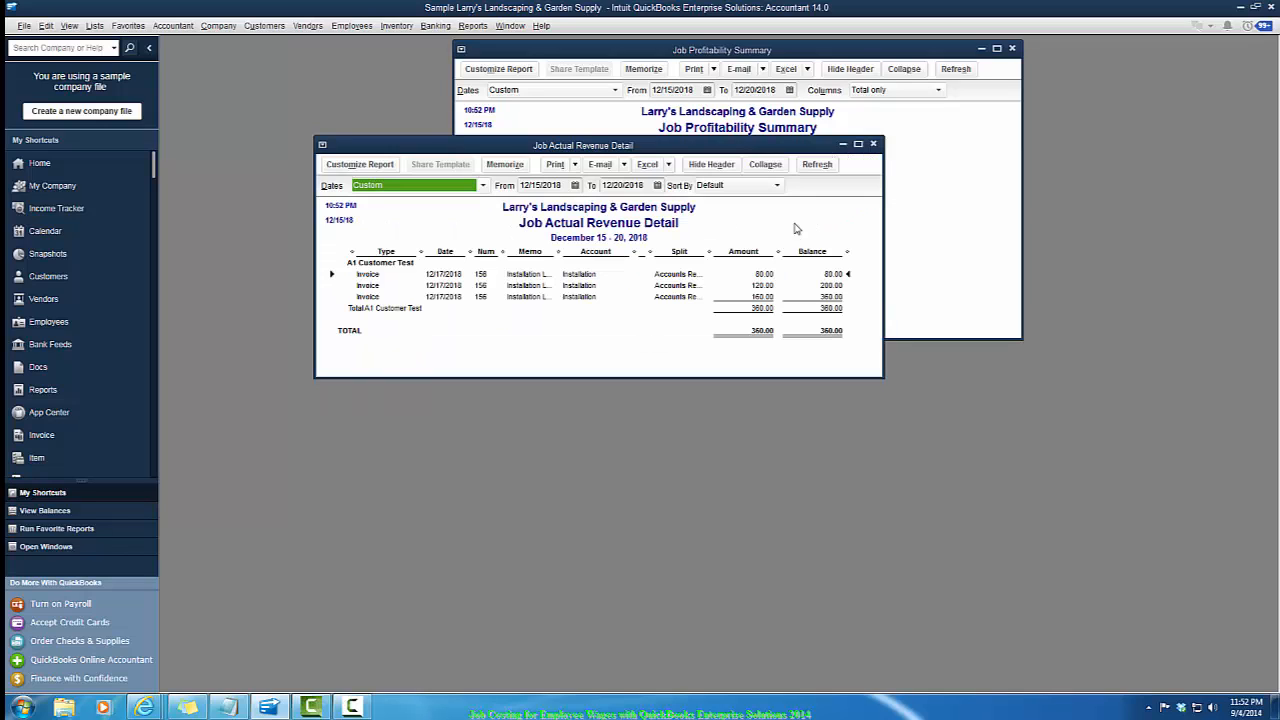
{"action": "double_click", "coordinate": [677, 301]}
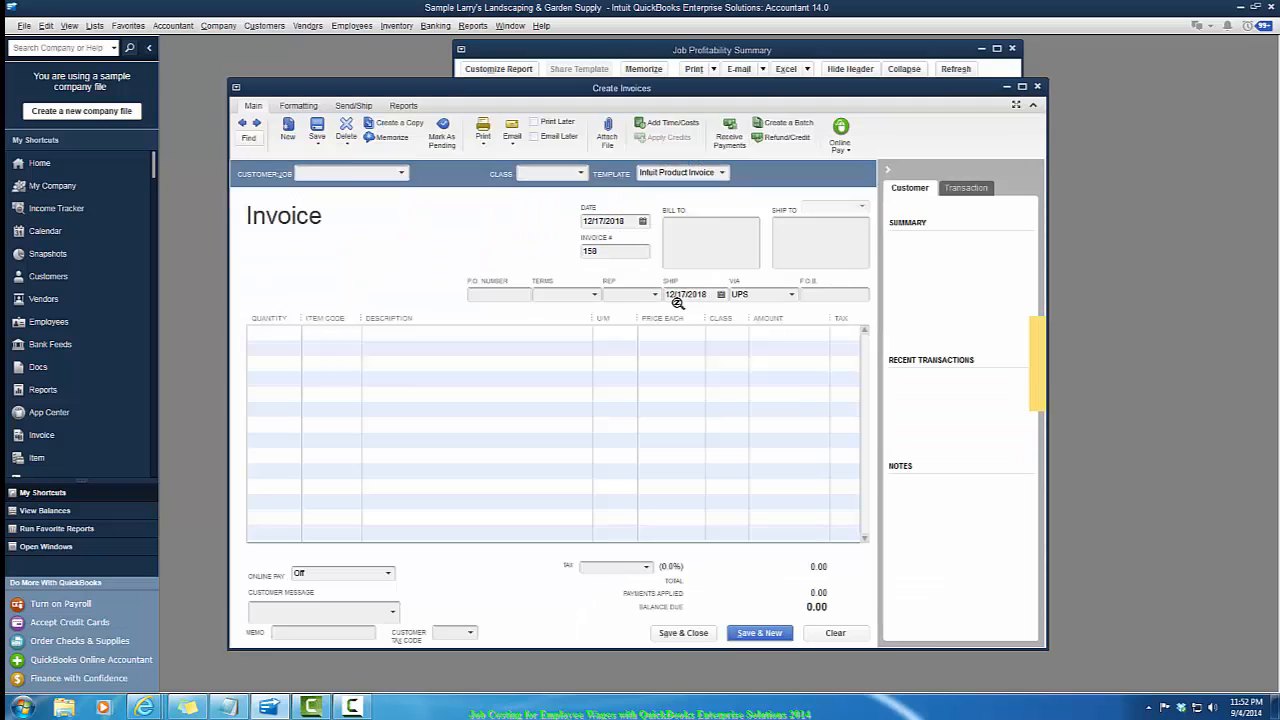
{"action": "left_click", "coordinate": [1037, 87]}
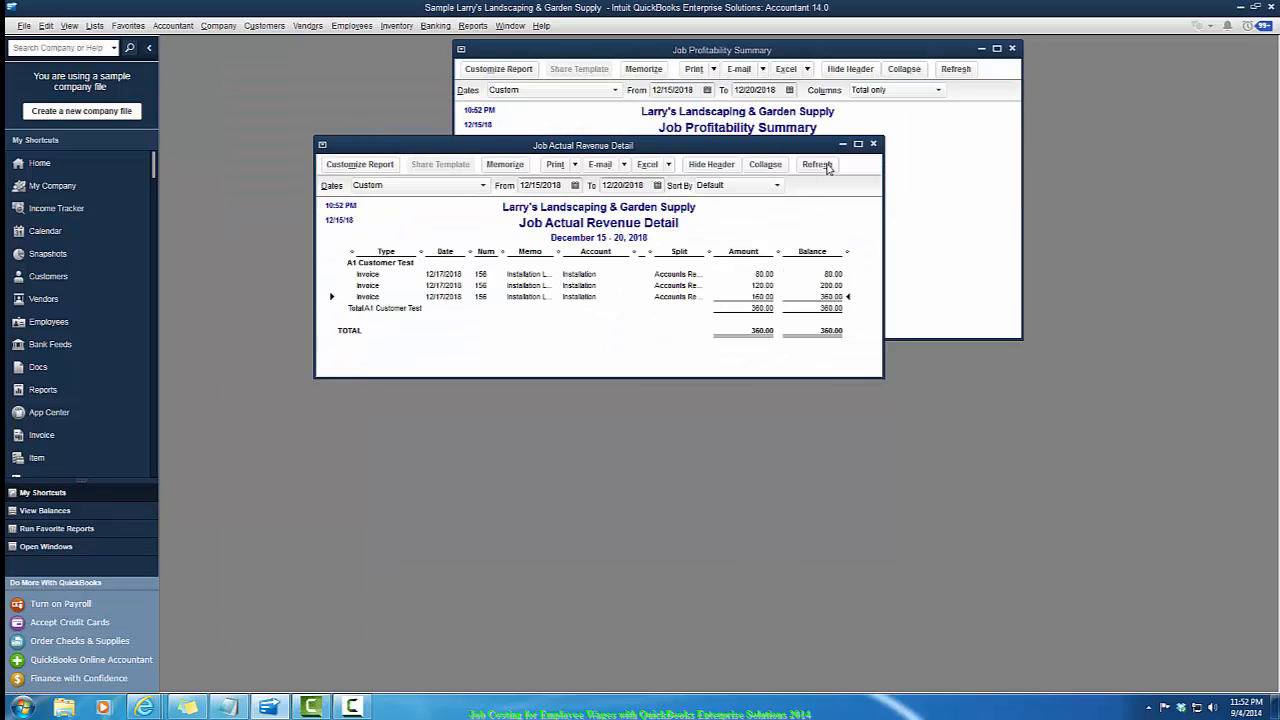
{"action": "left_click", "coordinate": [872, 146]}
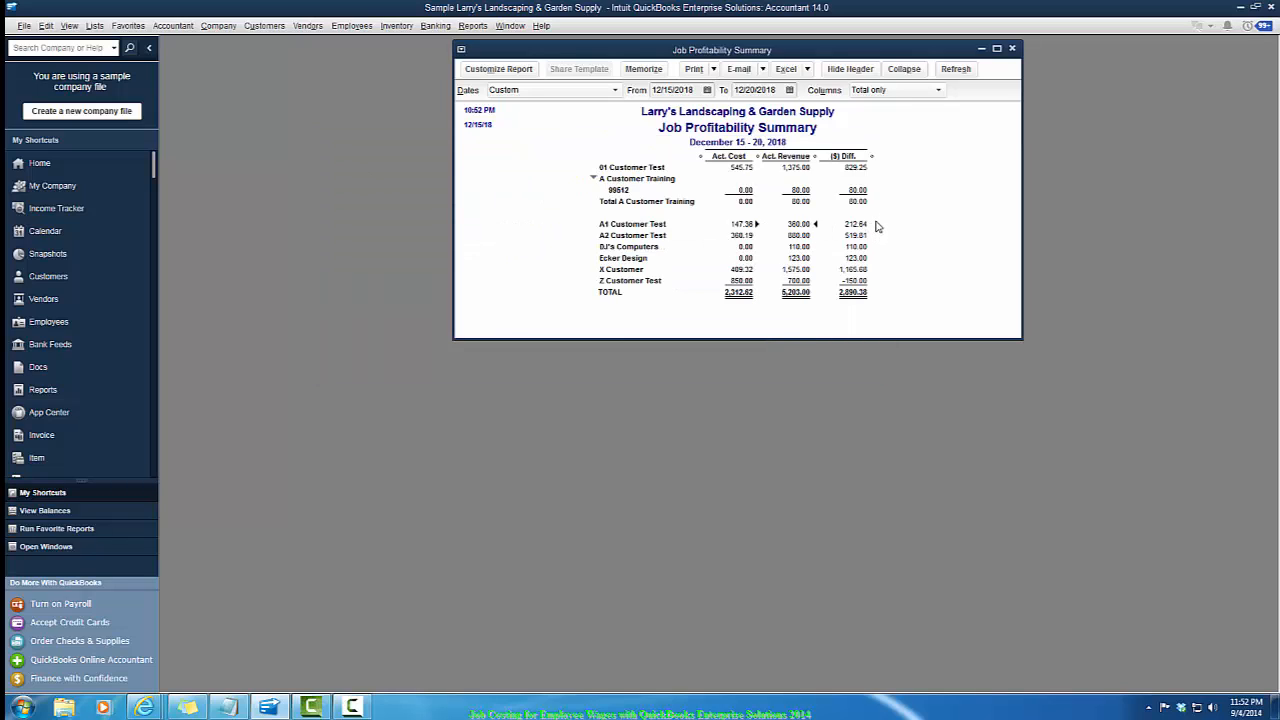
- Drill into A2 Customer Test's actual cost and revenue details, opening and closing the source paycheck and invoice
{"action": "double_click", "coordinate": [735, 235]}
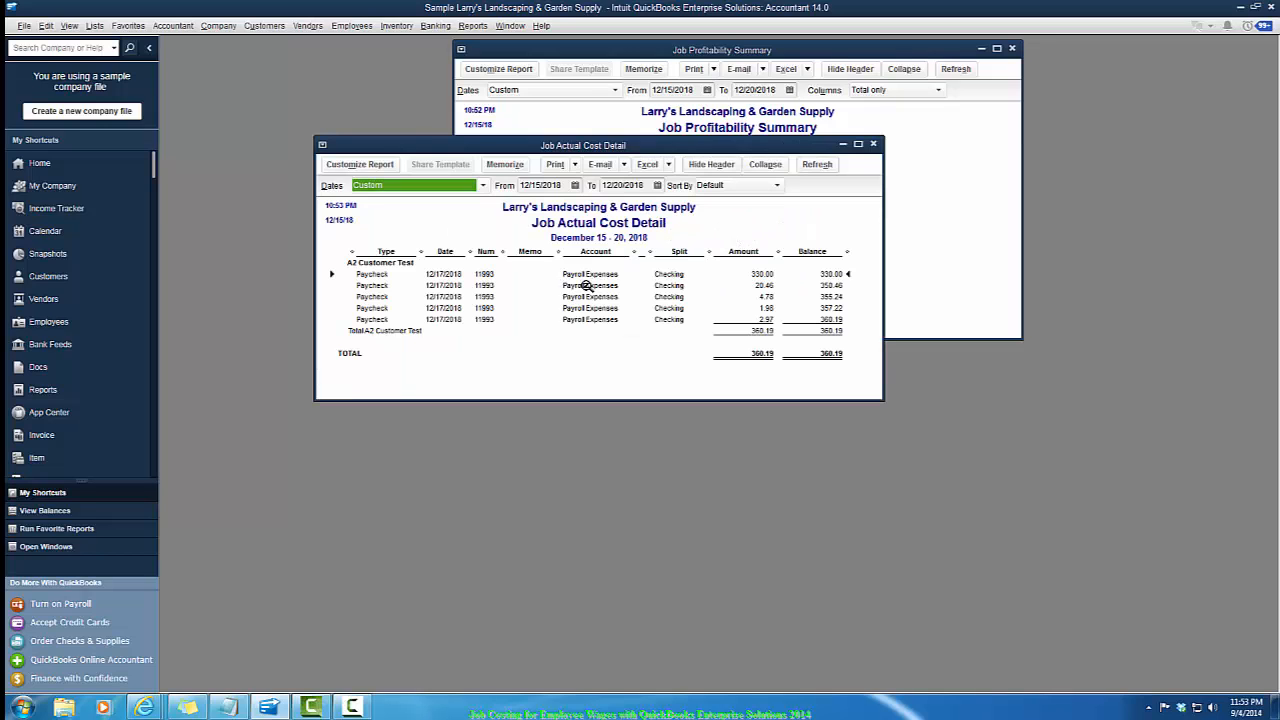
{"action": "double_click", "coordinate": [585, 295]}
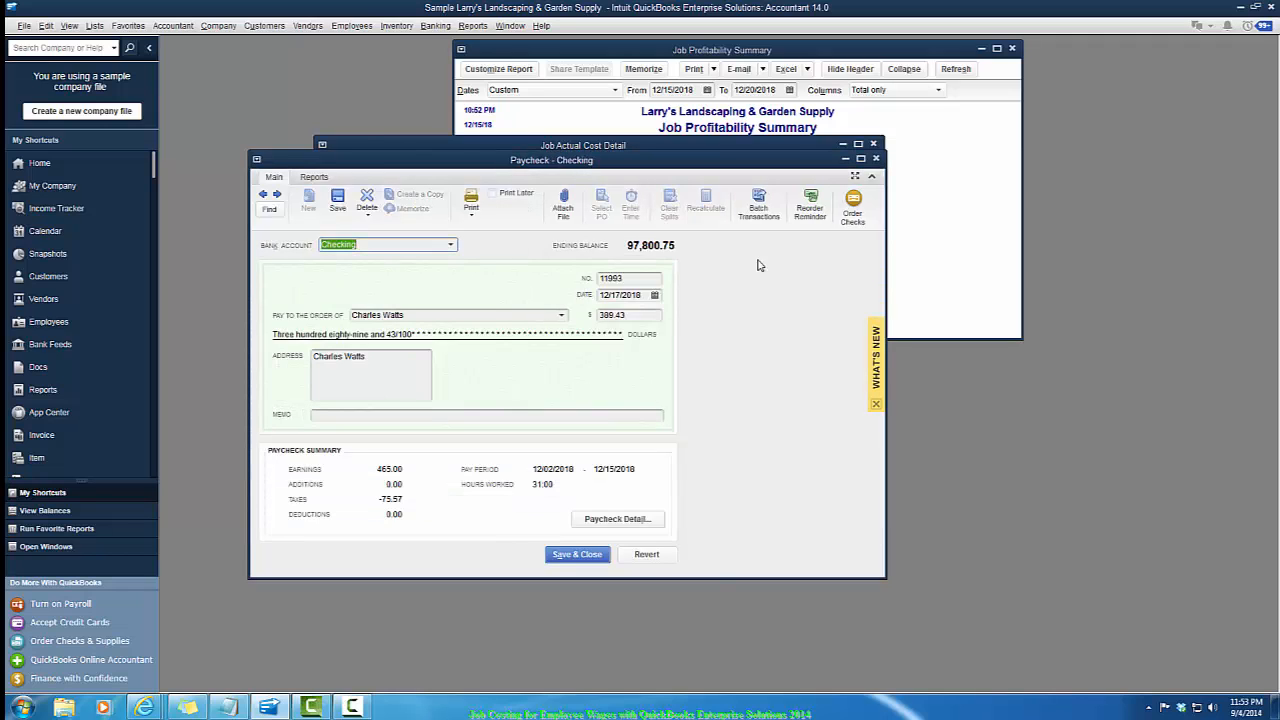
{"action": "left_click", "coordinate": [878, 160]}
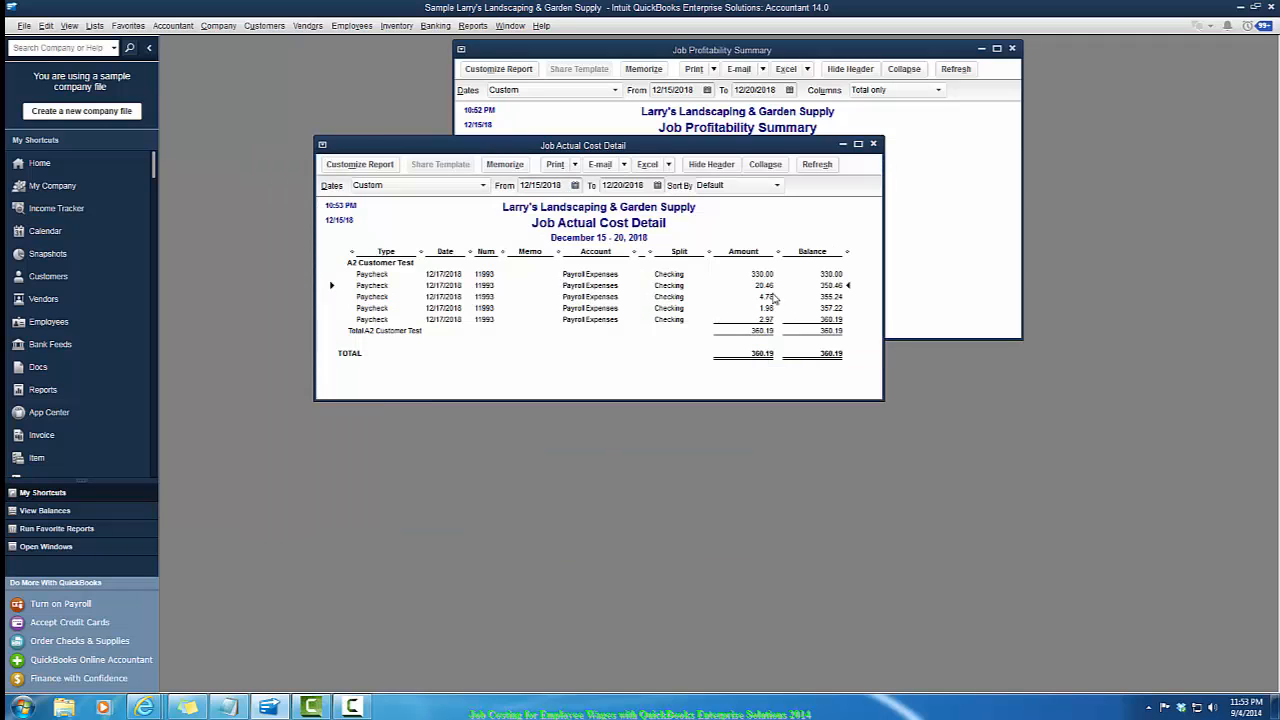
{"action": "left_click", "coordinate": [873, 145]}
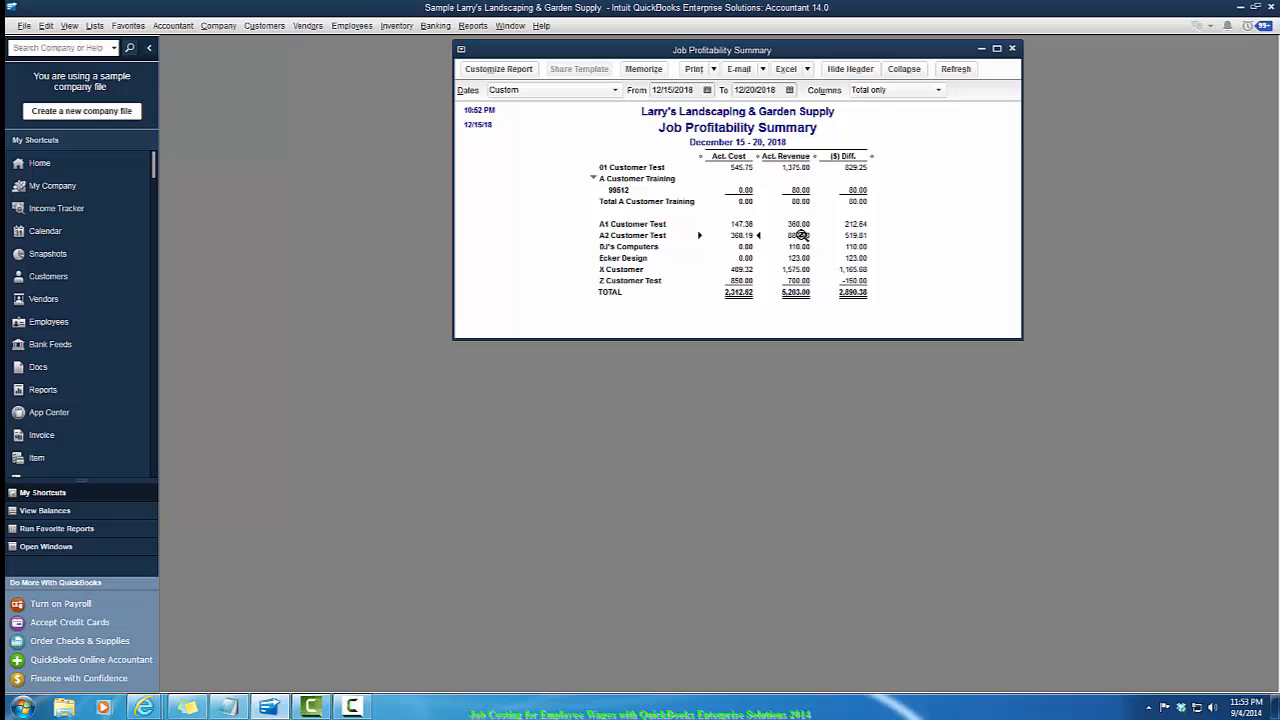
{"action": "double_click", "coordinate": [798, 237]}
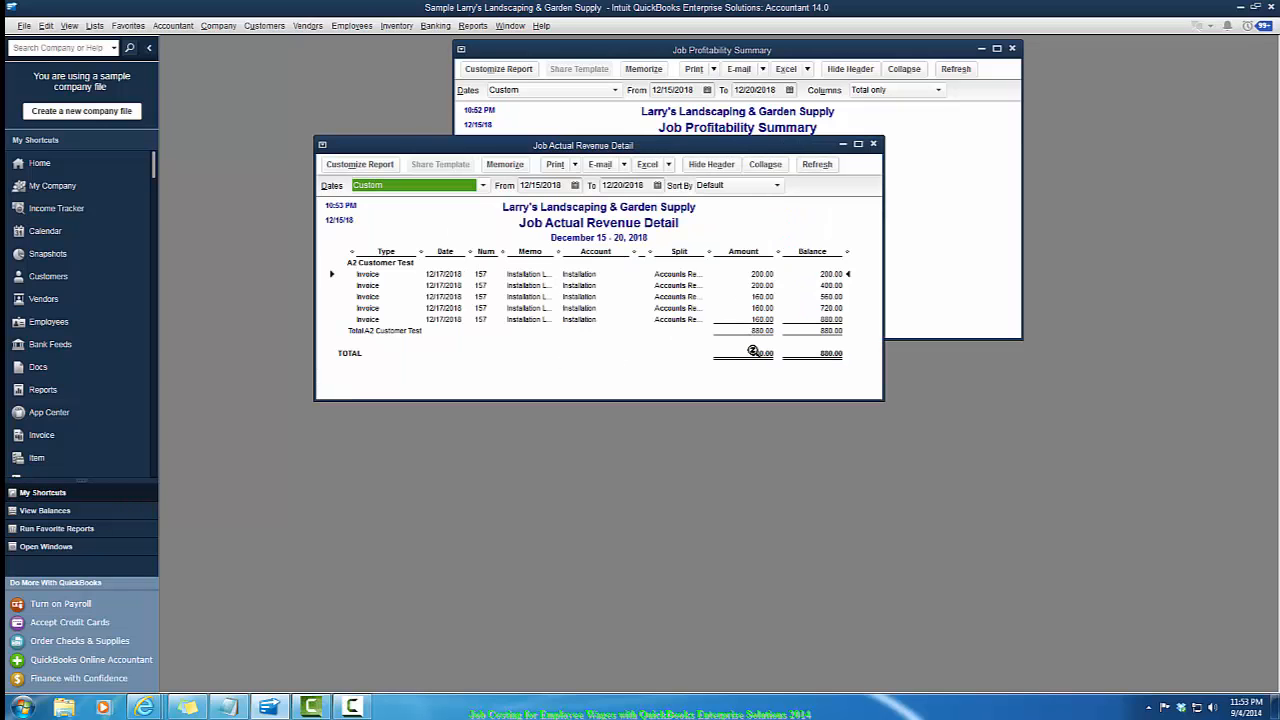
{"action": "double_click", "coordinate": [583, 298]}
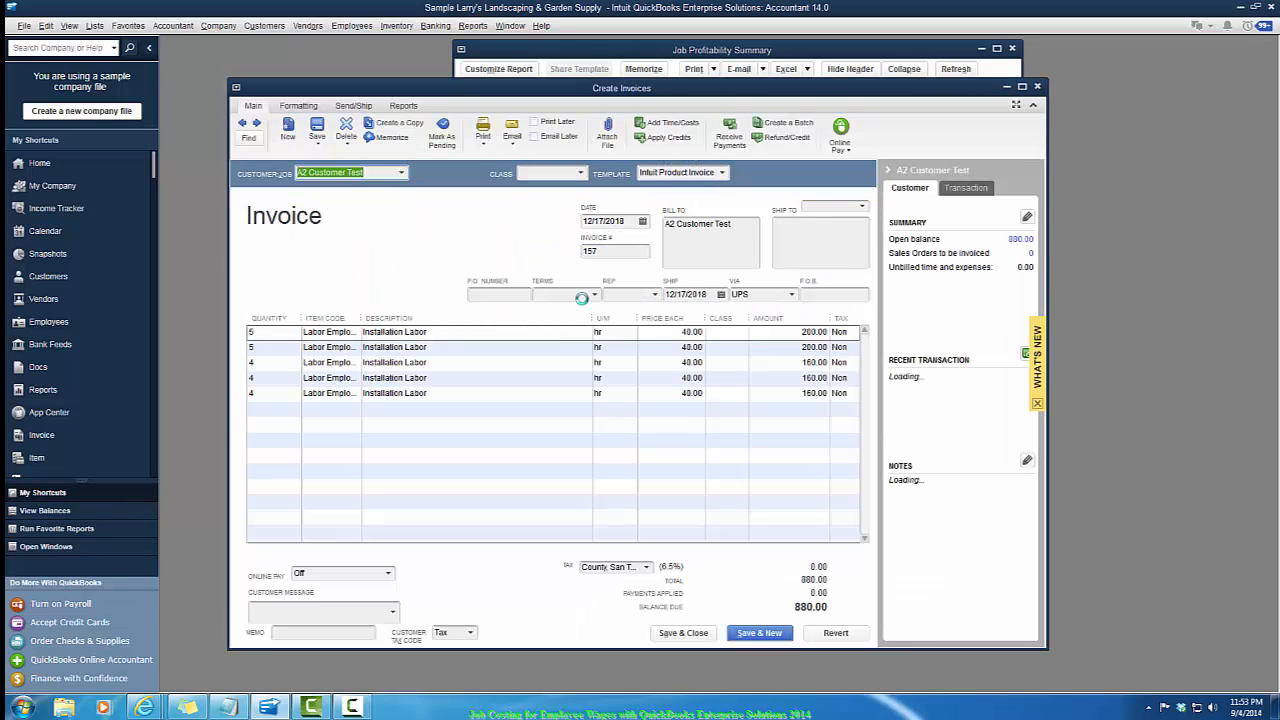
{"action": "left_click", "coordinate": [1039, 87]}
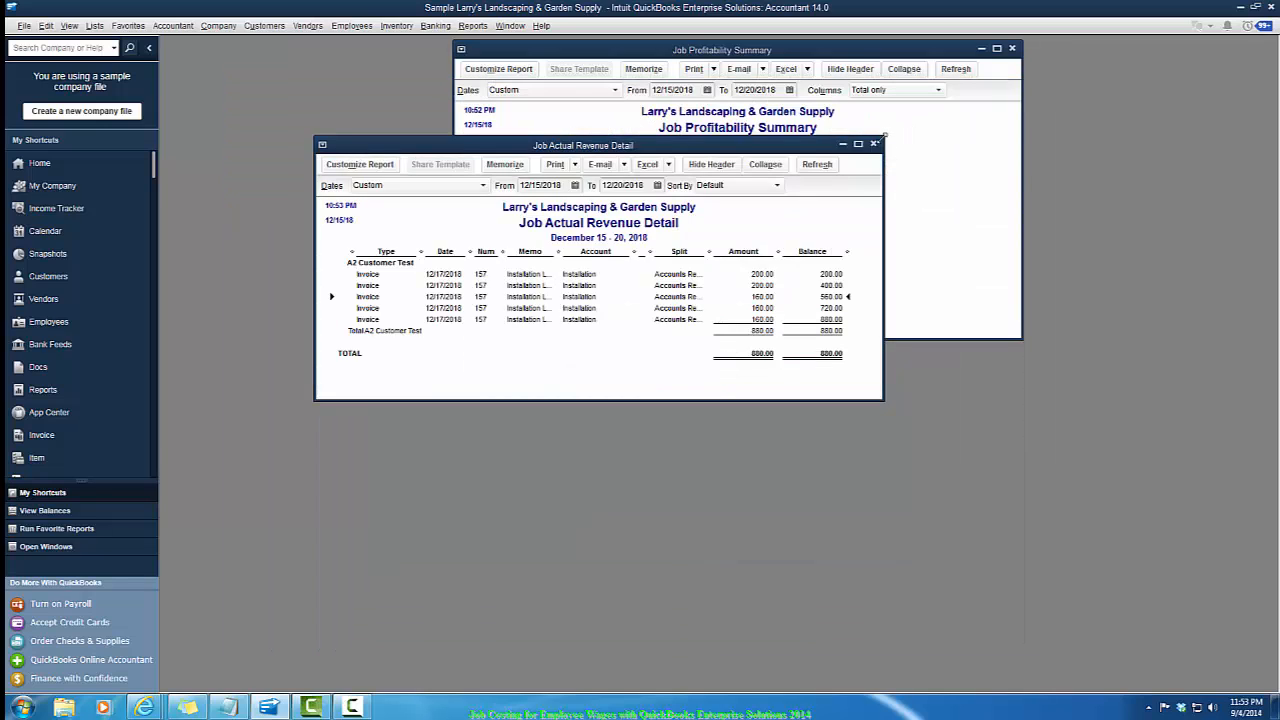
{"action": "left_click", "coordinate": [873, 144]}
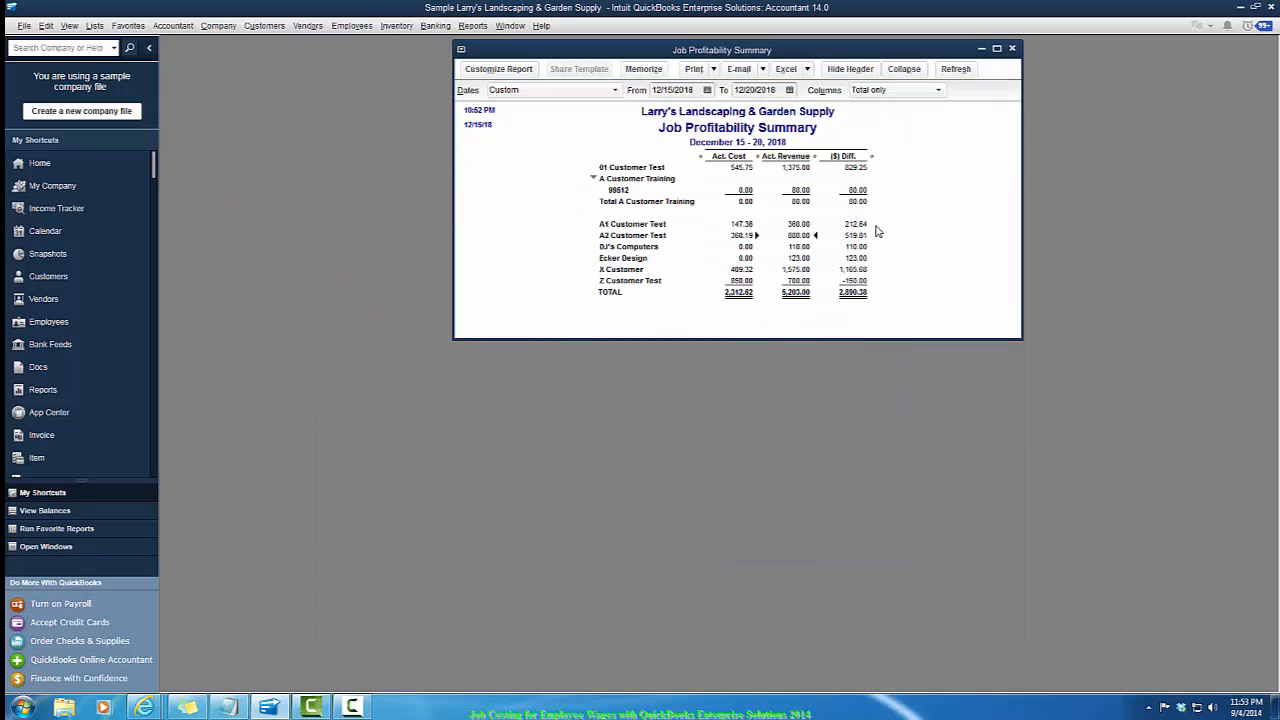